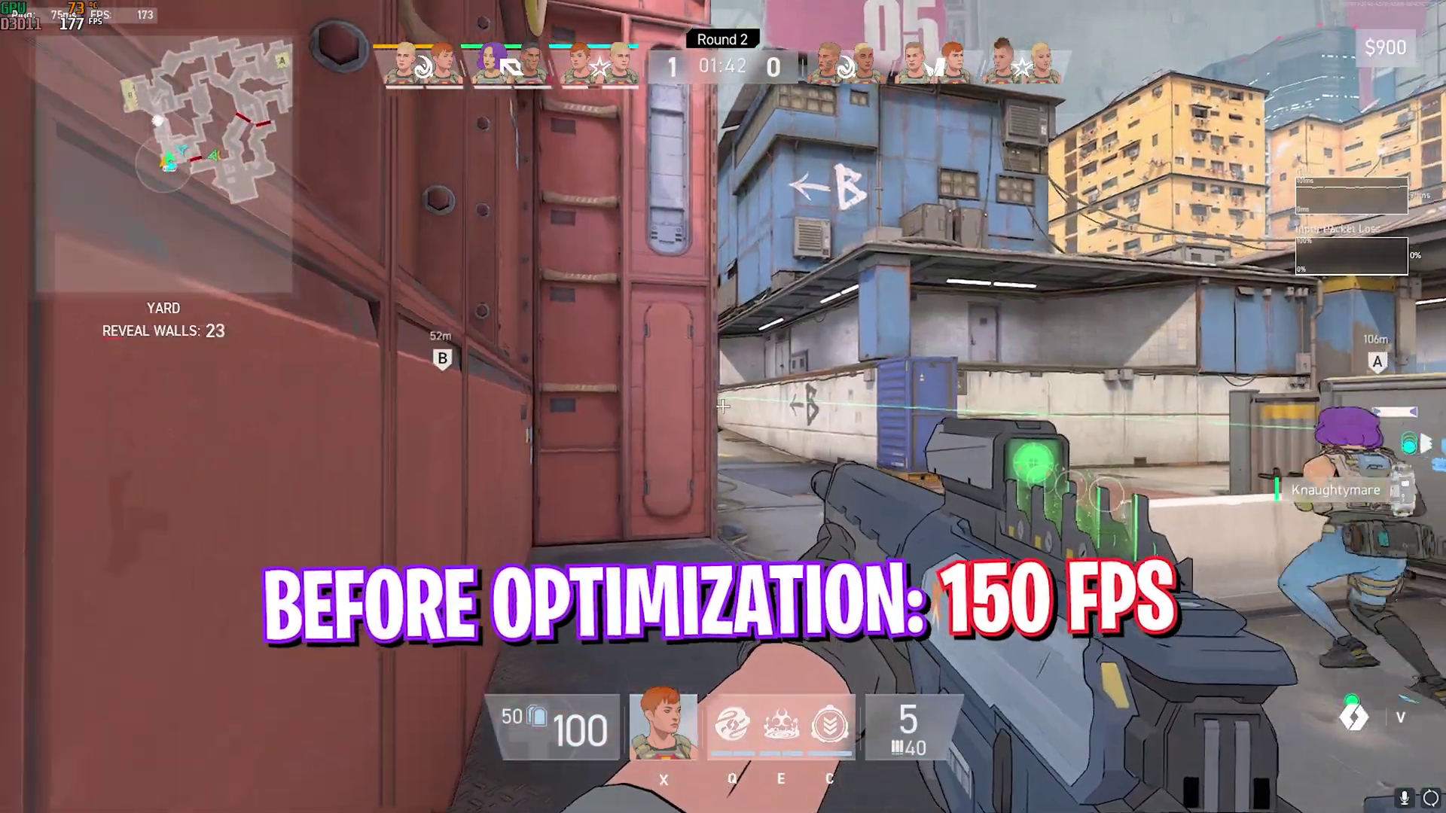
key("5")
Play part of a Spectre Divide round, scoping an enemy and advancing through the alley toward B.
left_click(722, 407)
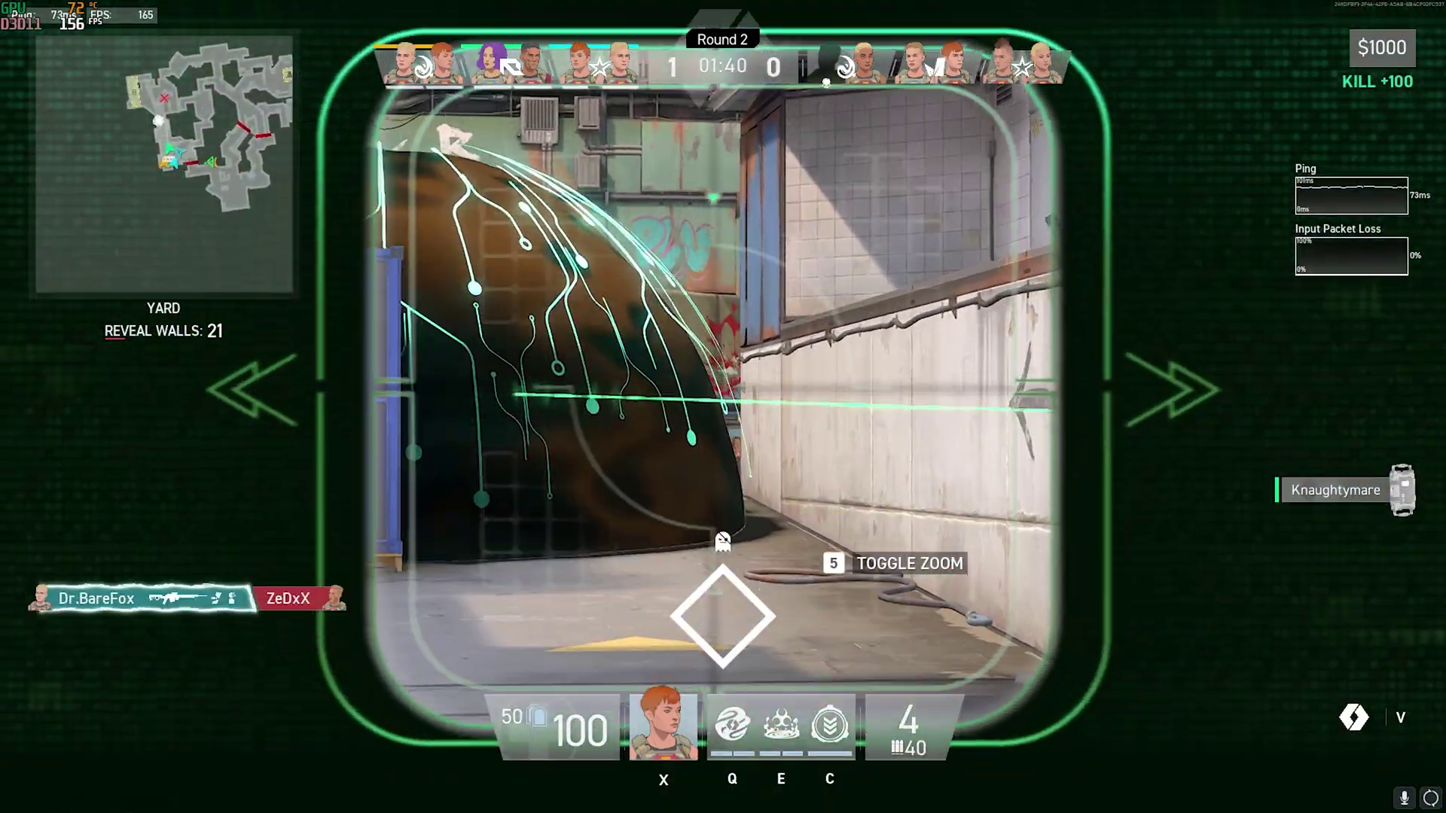
key("Escape")
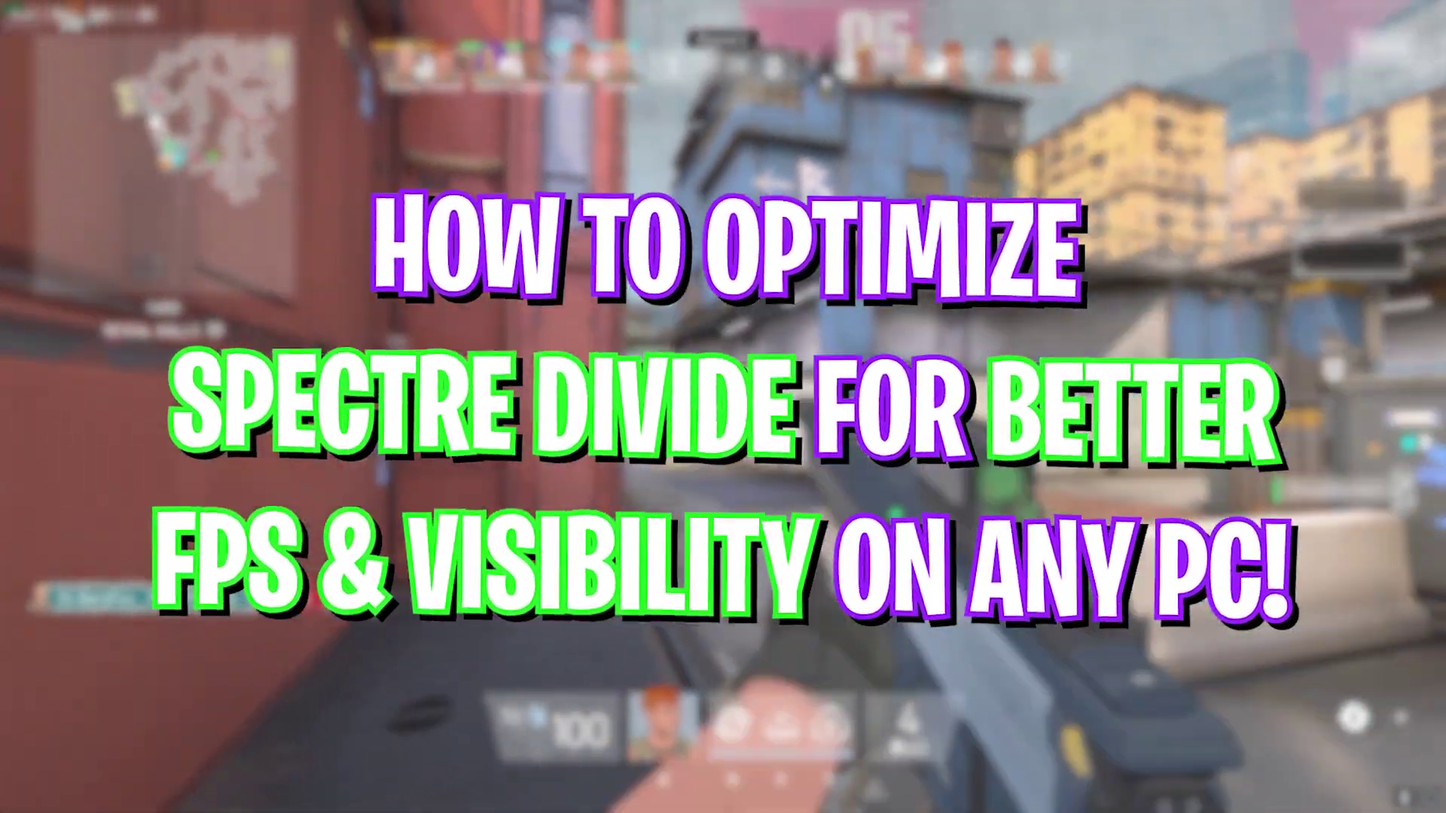
key("5")
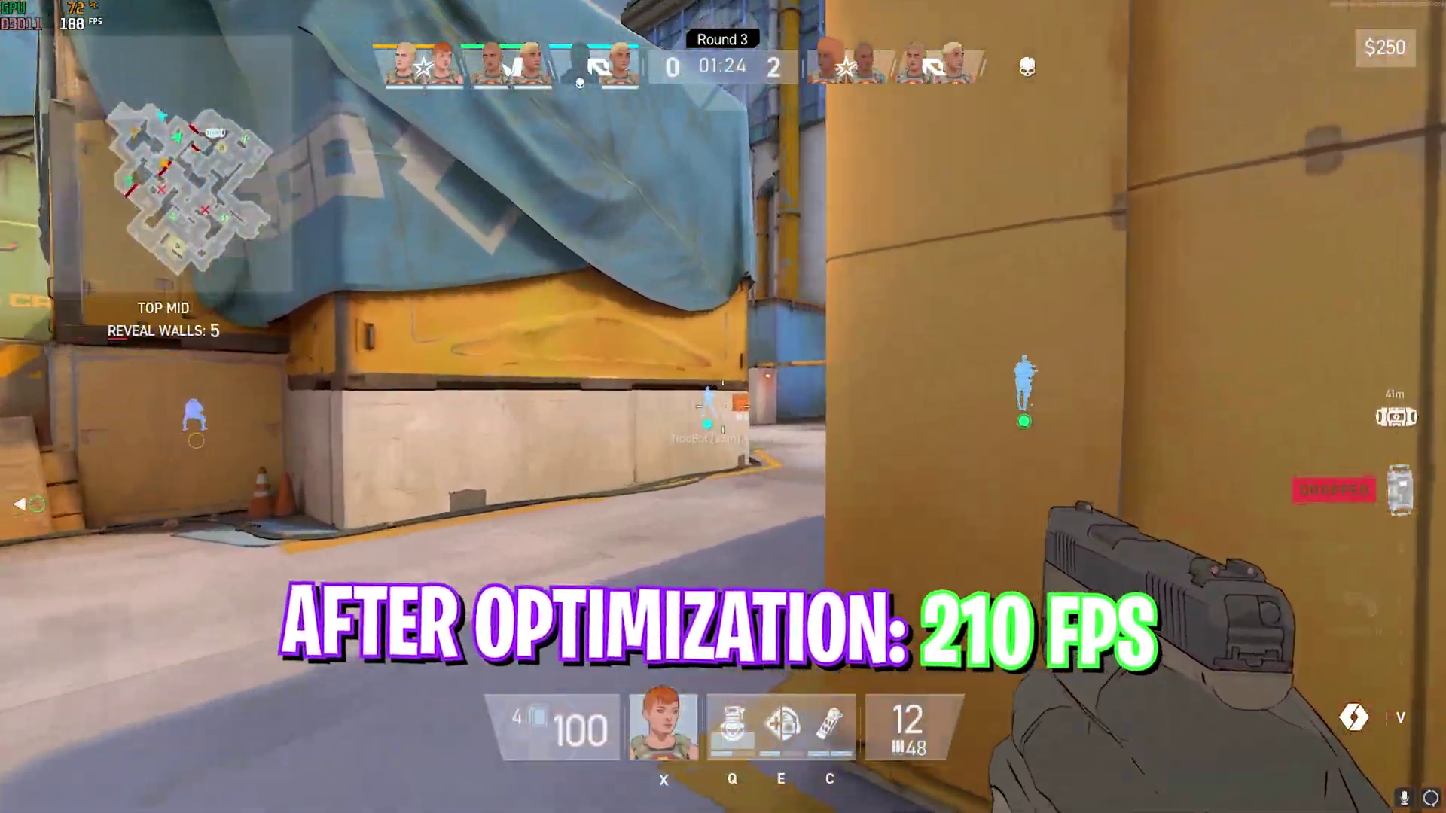
key("w")
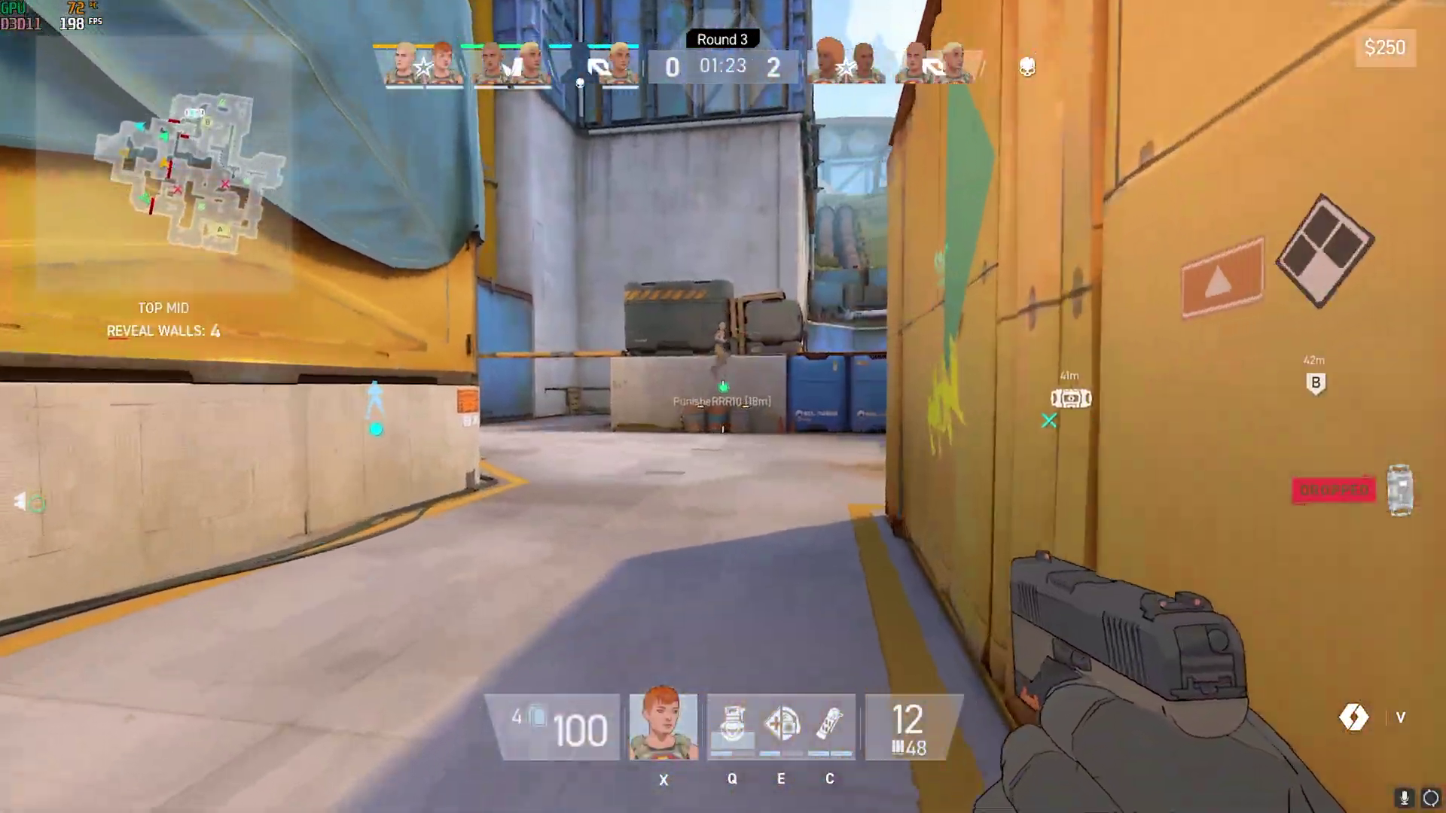
key("w")
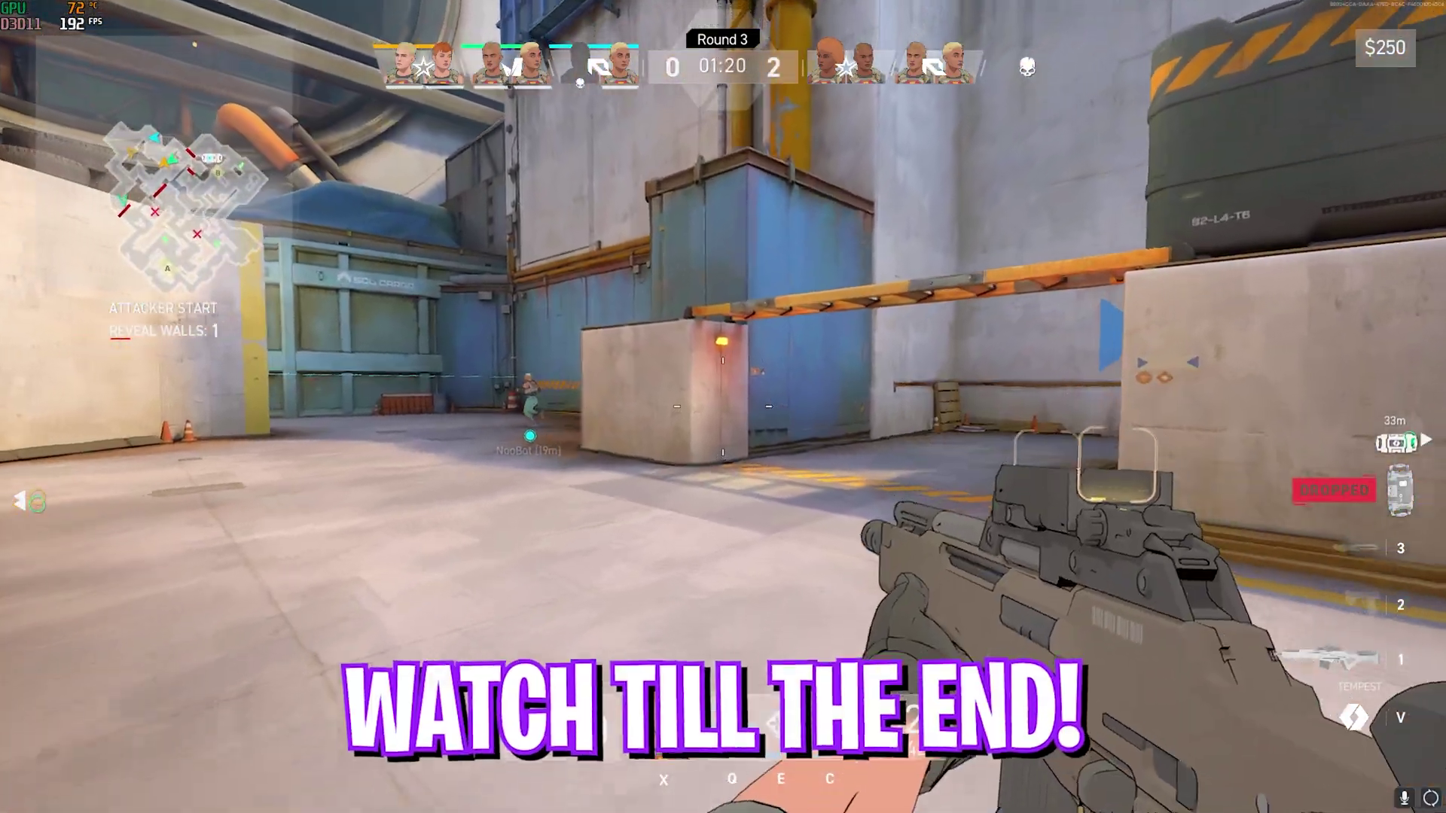
key("w")
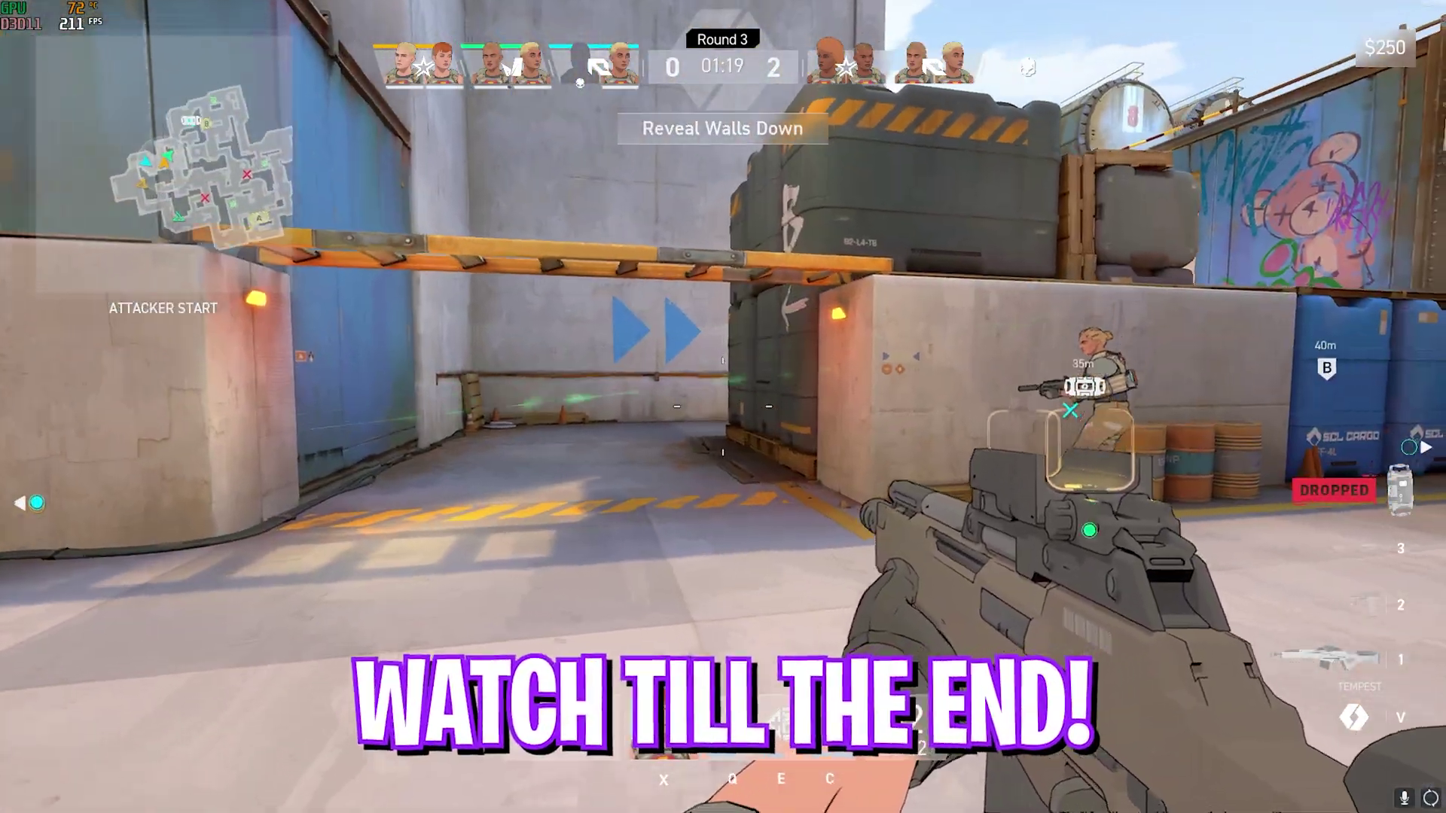
key("w")
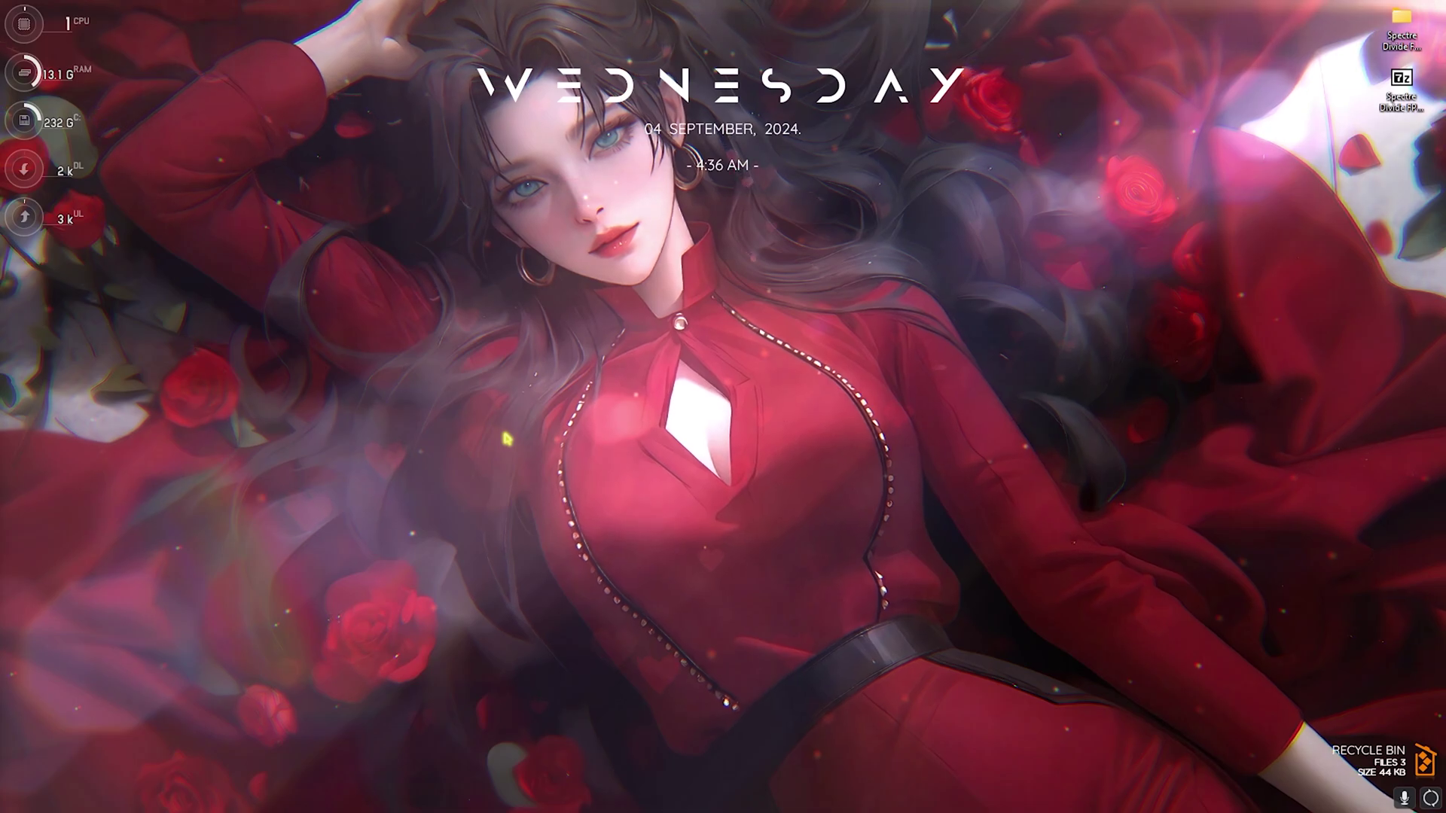
Launch the Settings app from Start search.
key("super")
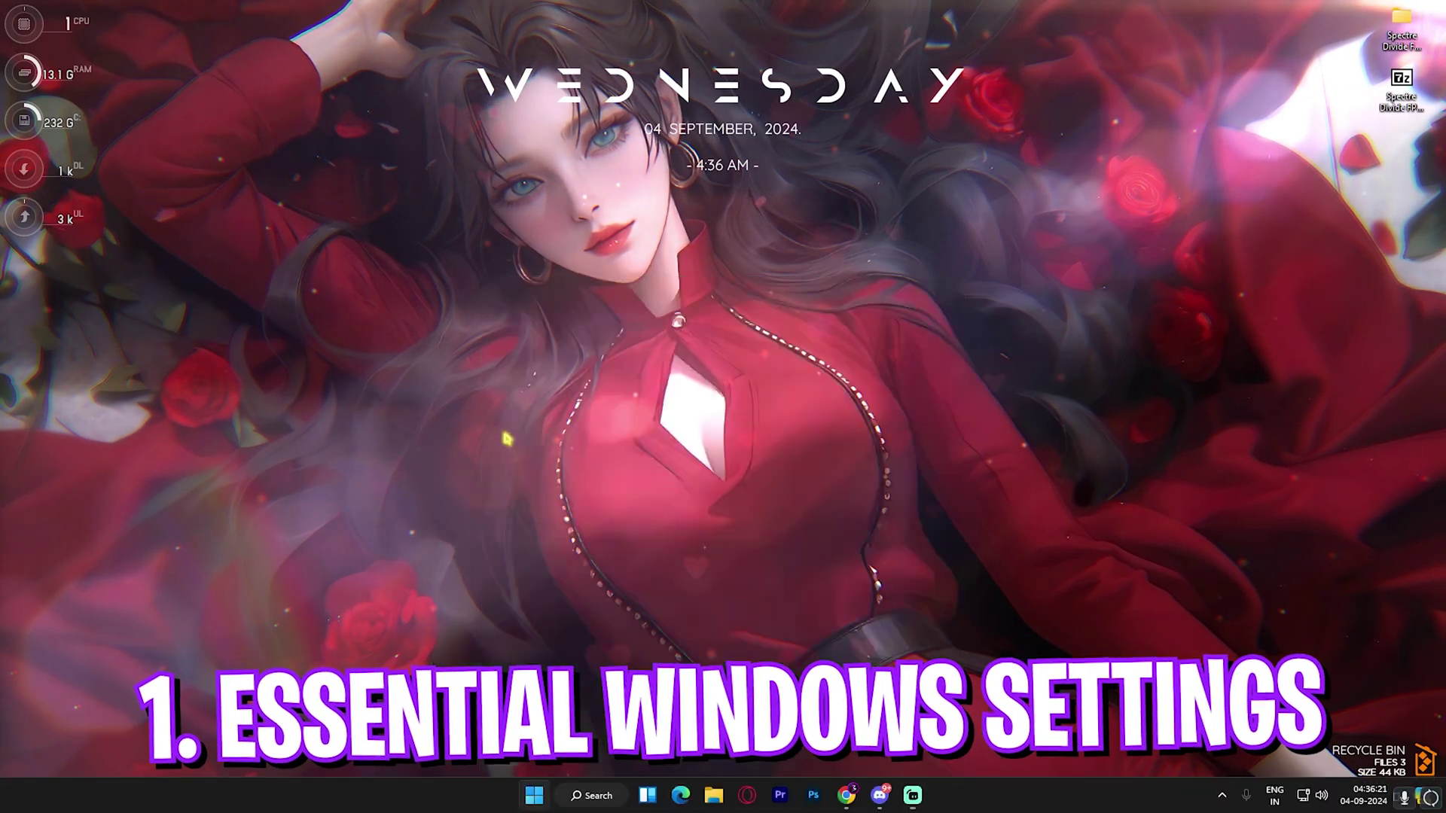
type("settings")
key("Return")
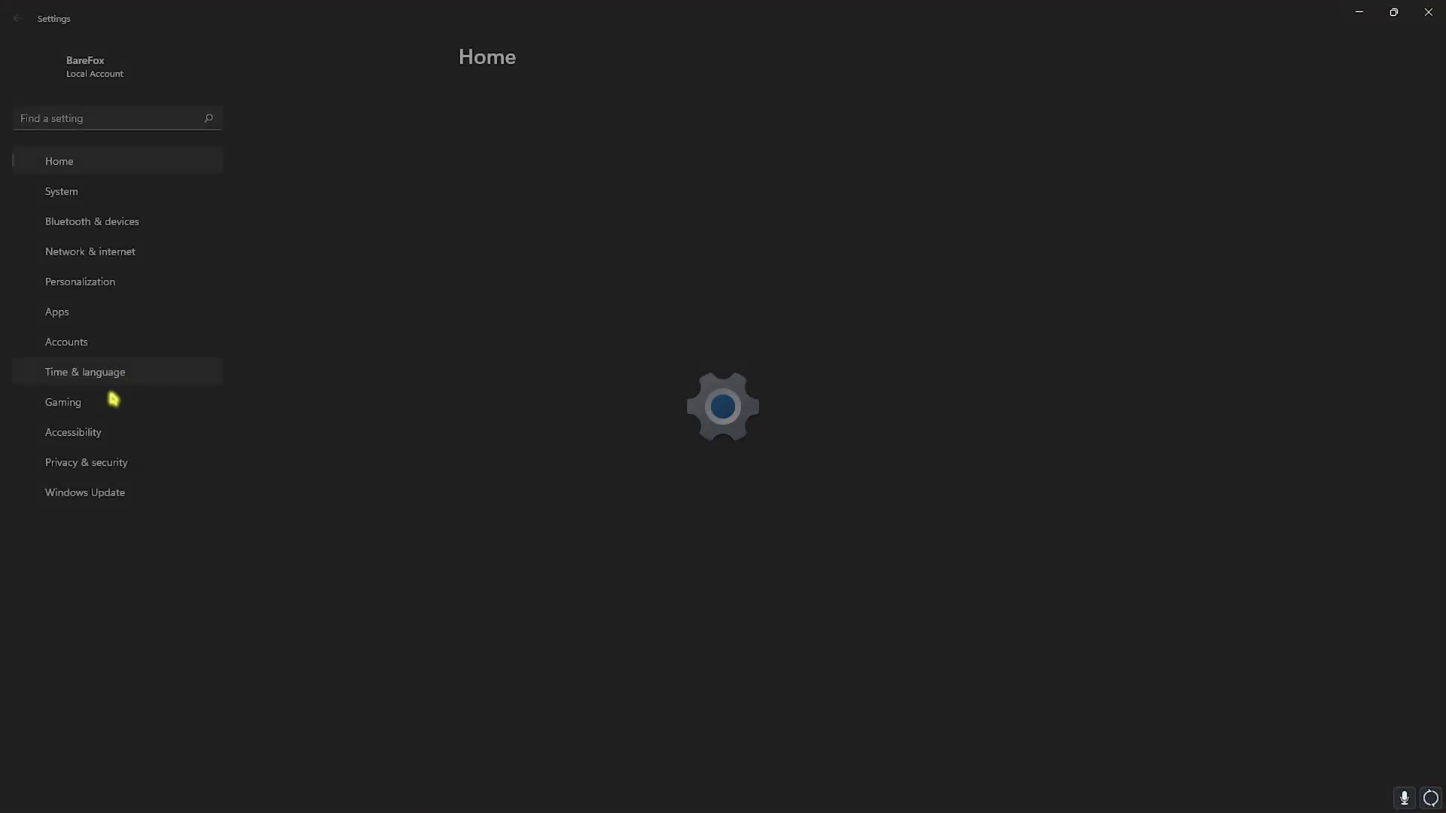
Turn off Game Bar's open-with-controller option and switch Game Mode On.
left_click(75, 402)
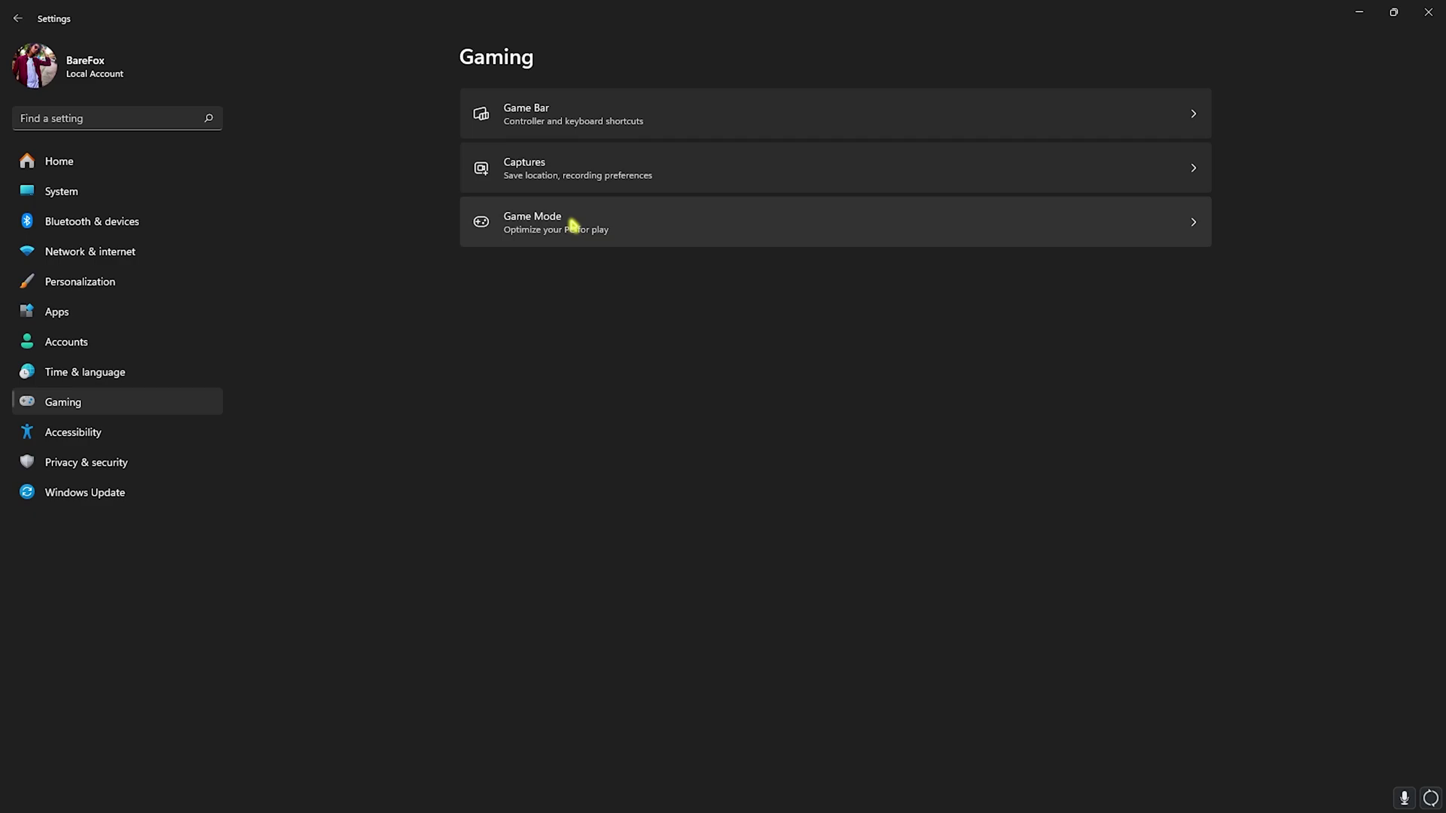
left_click(570, 118)
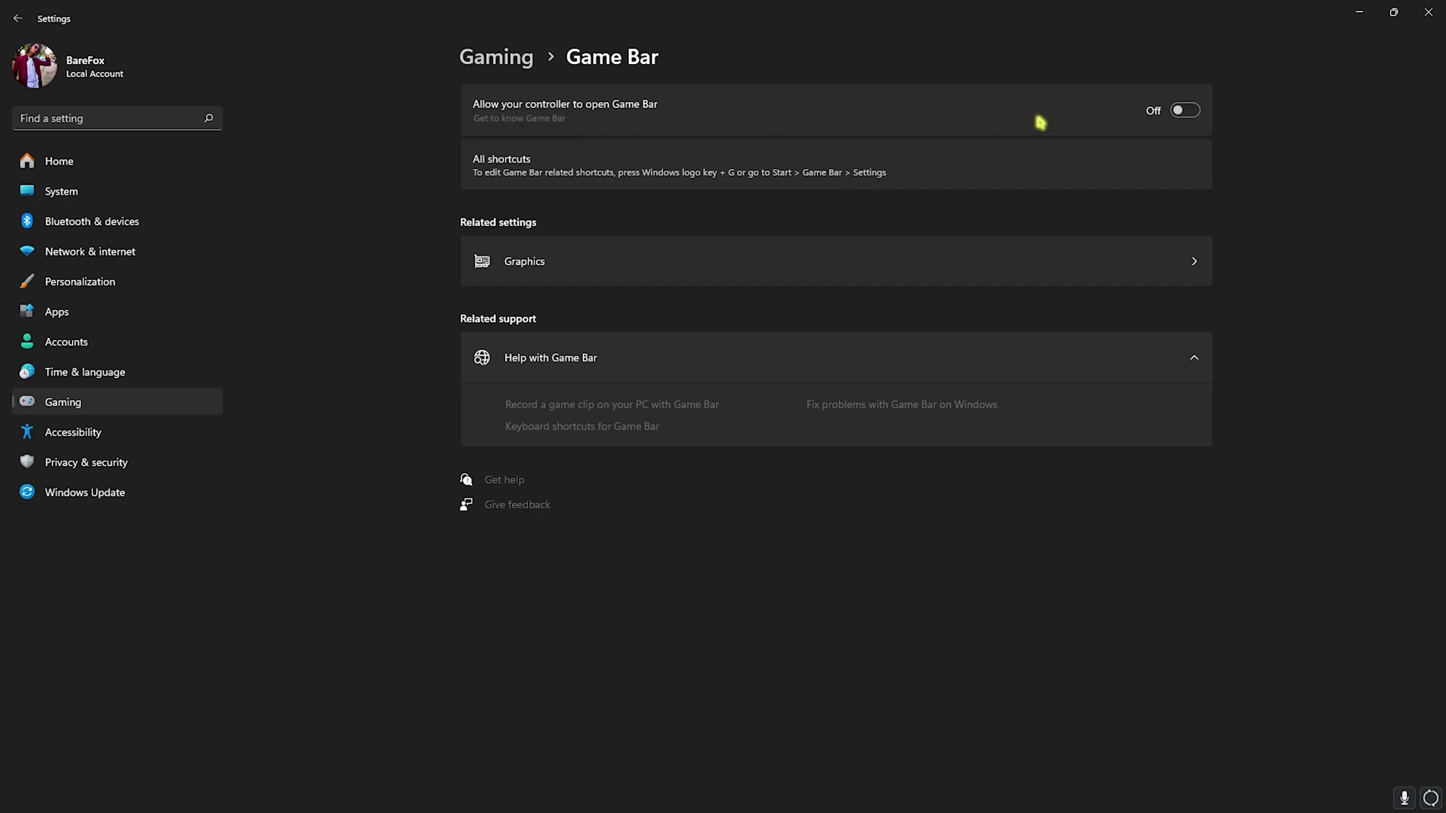
left_click(512, 61)
left_click(630, 226)
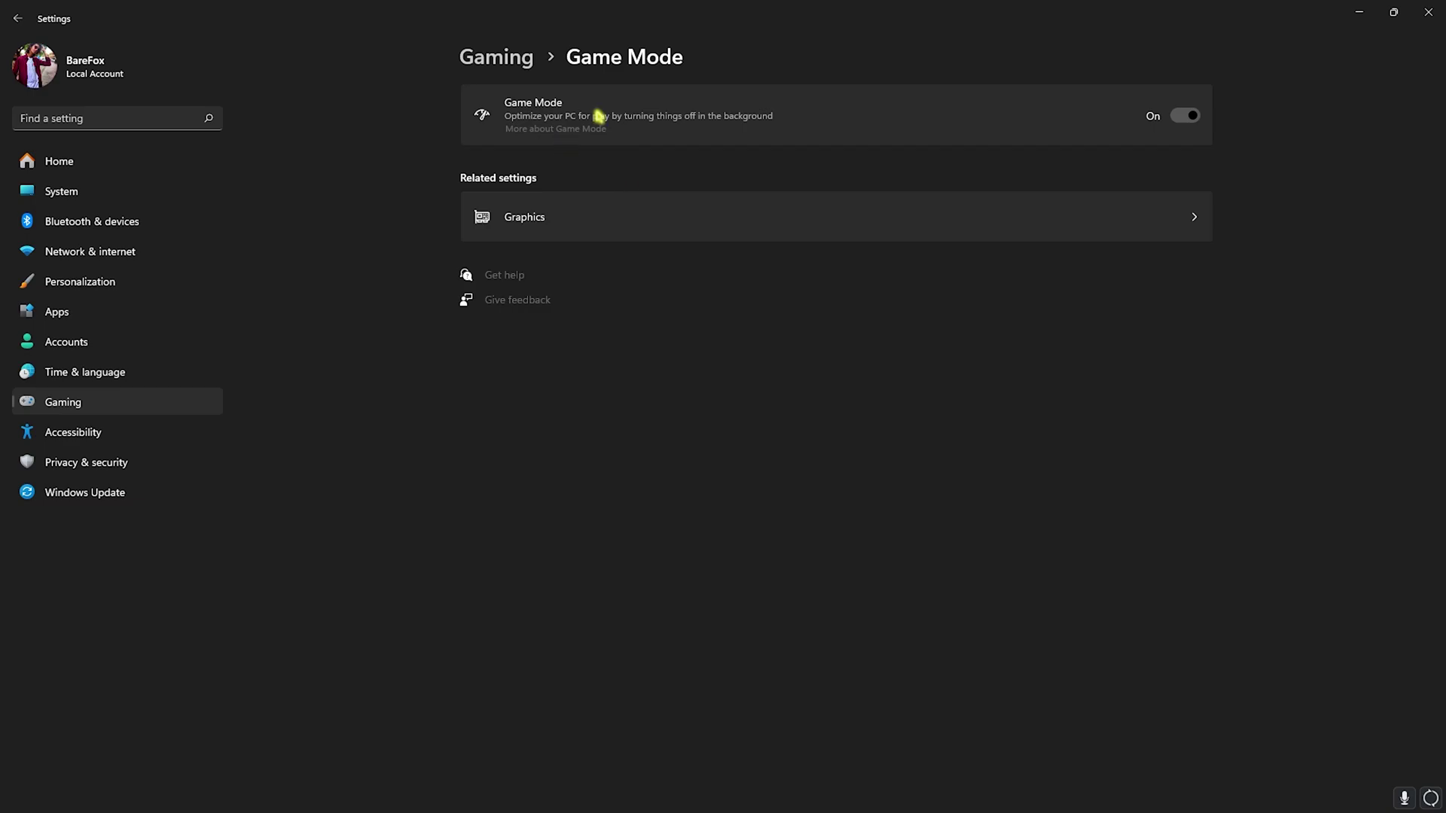
Confirm hardware-accelerated GPU scheduling and windowed-game optimizations are On, then review the Graphics page.
left_click(540, 229)
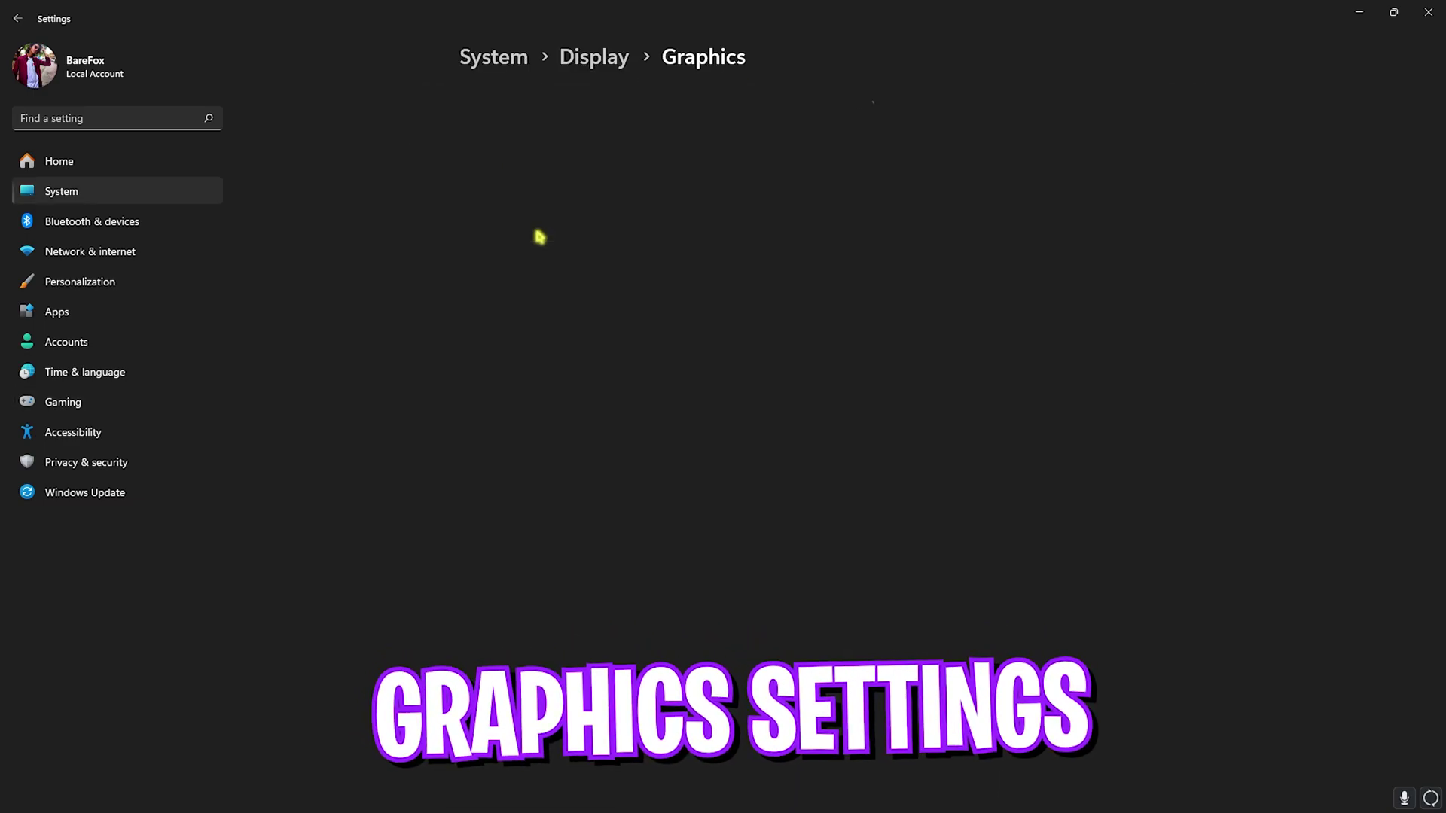
left_click(505, 134)
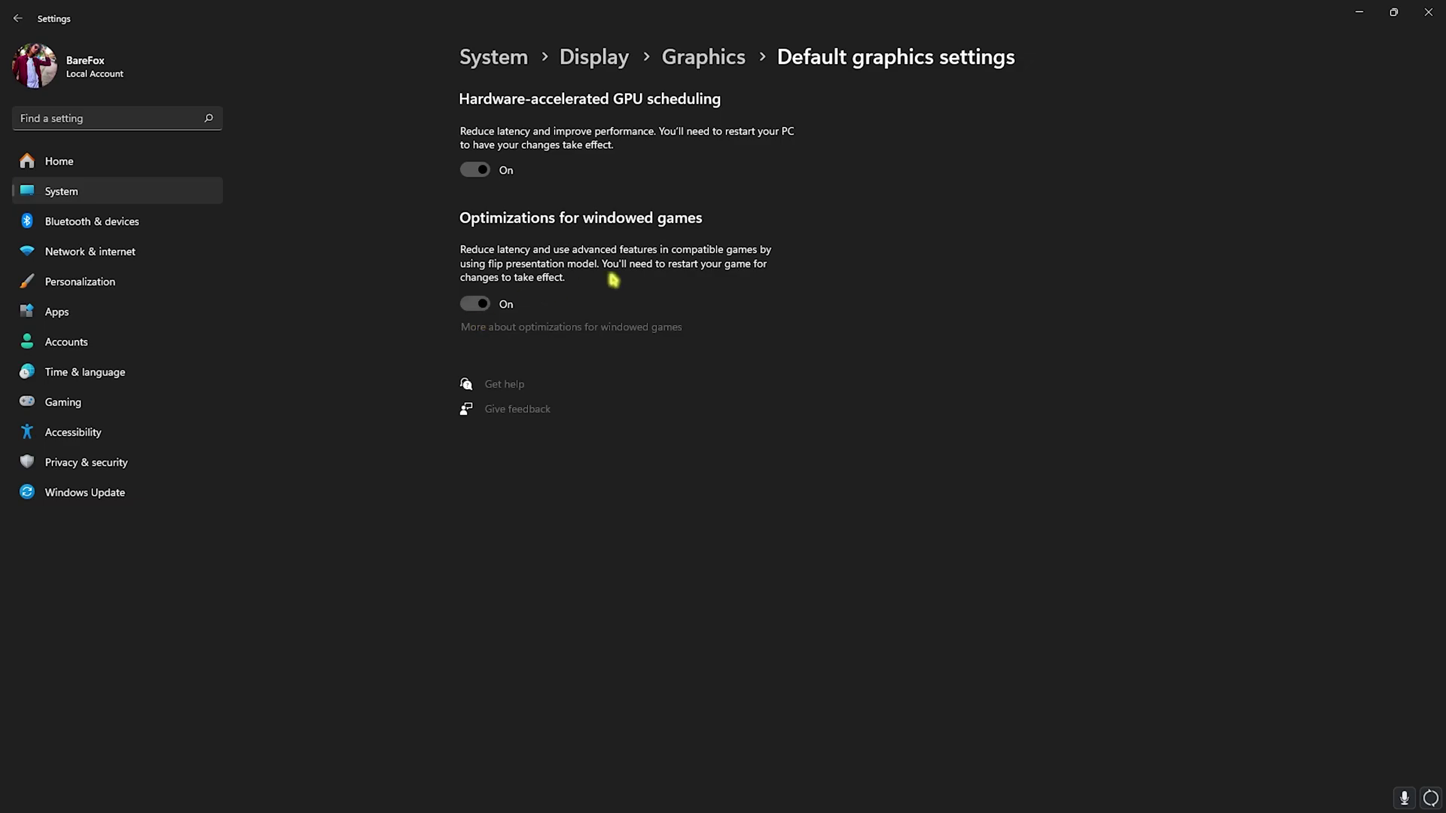
left_click(703, 58)
scroll(647, 359, "down", 3)
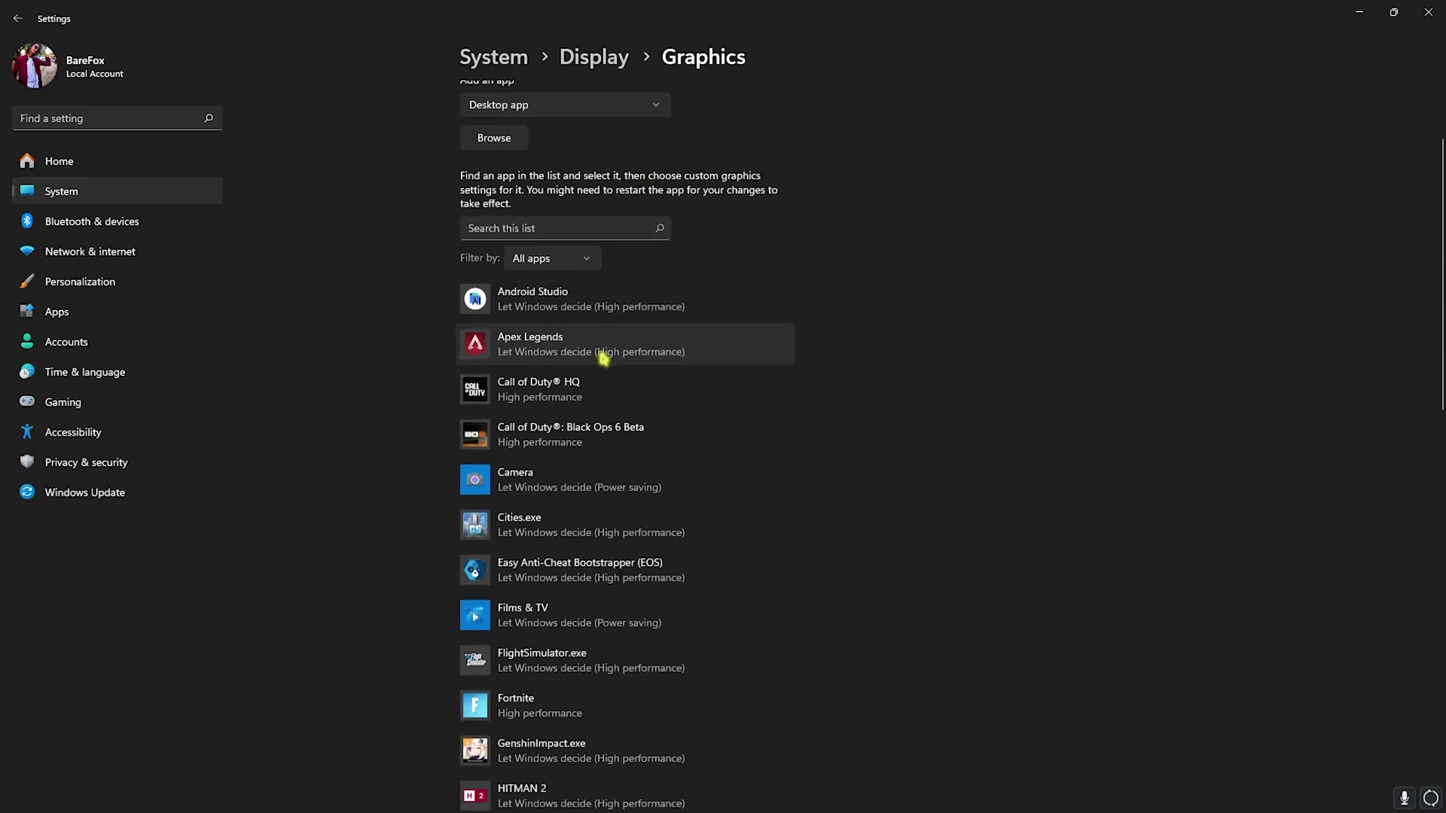
scroll(604, 361, "up", 1)
scroll(603, 365, "up", 1)
scroll(630, 355, "down", 15)
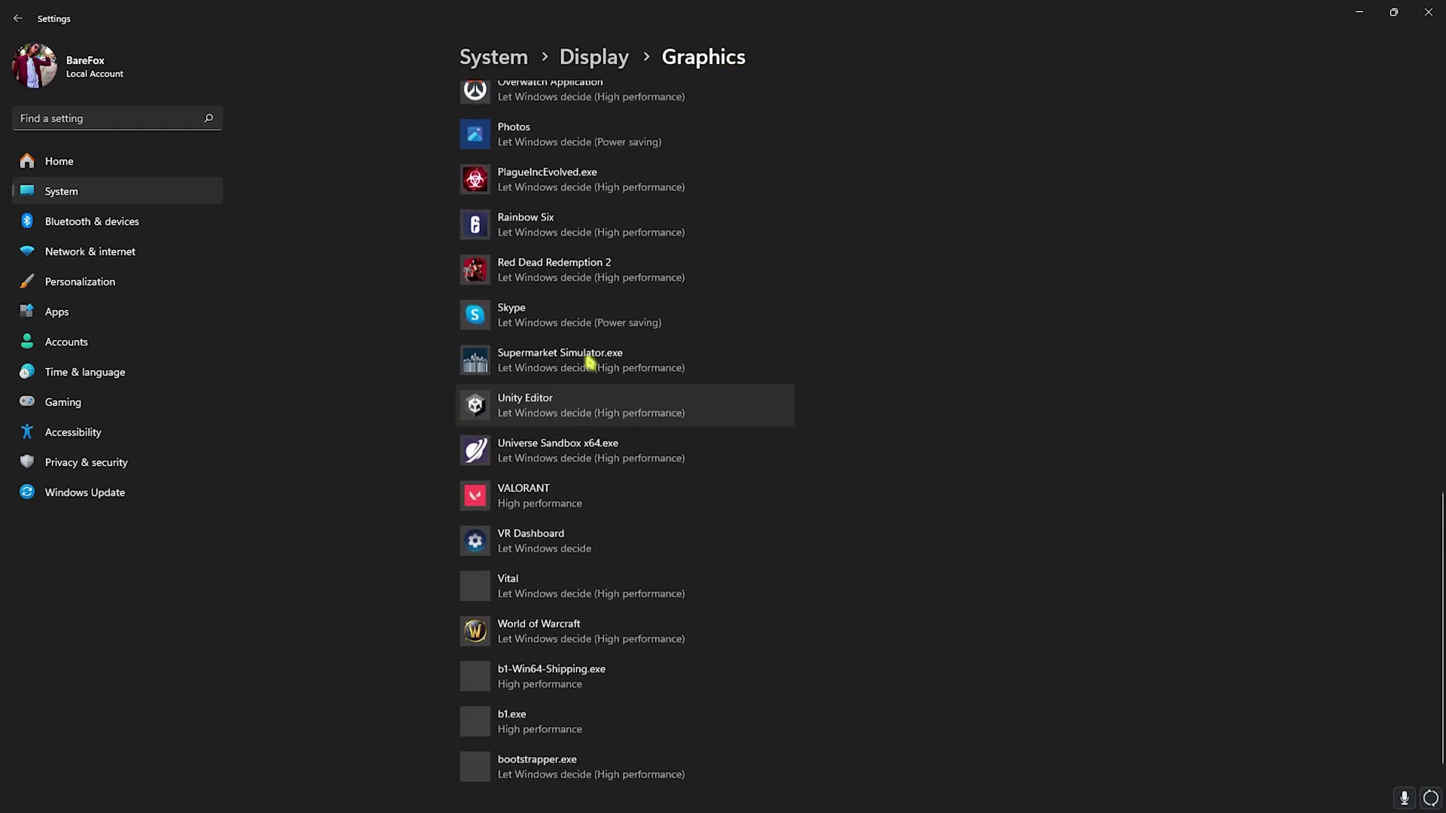
scroll(590, 361, "up", 14)
scroll(499, 275, "up", 1)
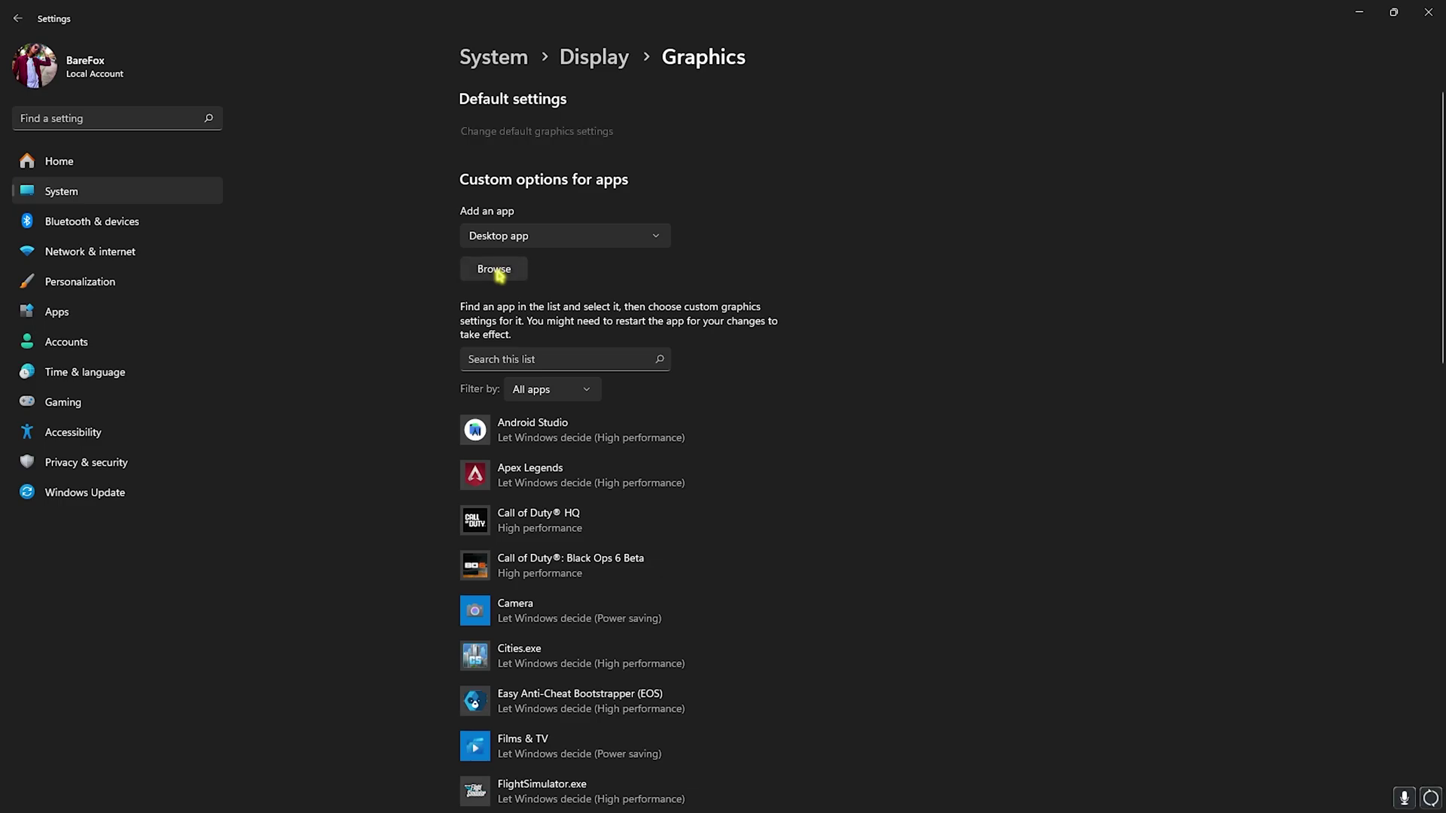
Add SpectreClient-Win64-Shipping.exe from Binaries\Win64 to the graphics list, set to High performance.
left_click(499, 275)
double_click(268, 124)
double_click(268, 123)
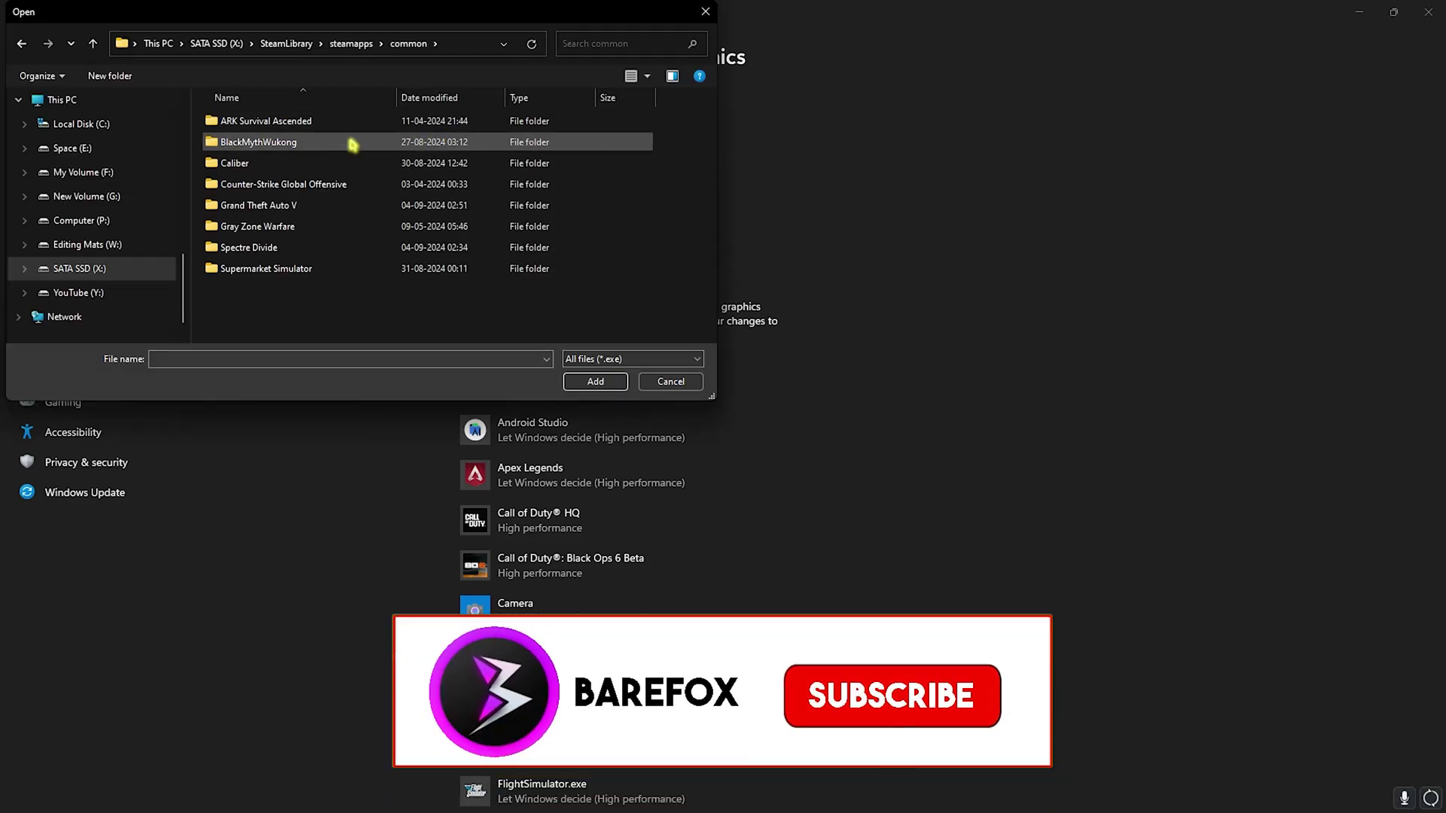
key("s")
key("Return")
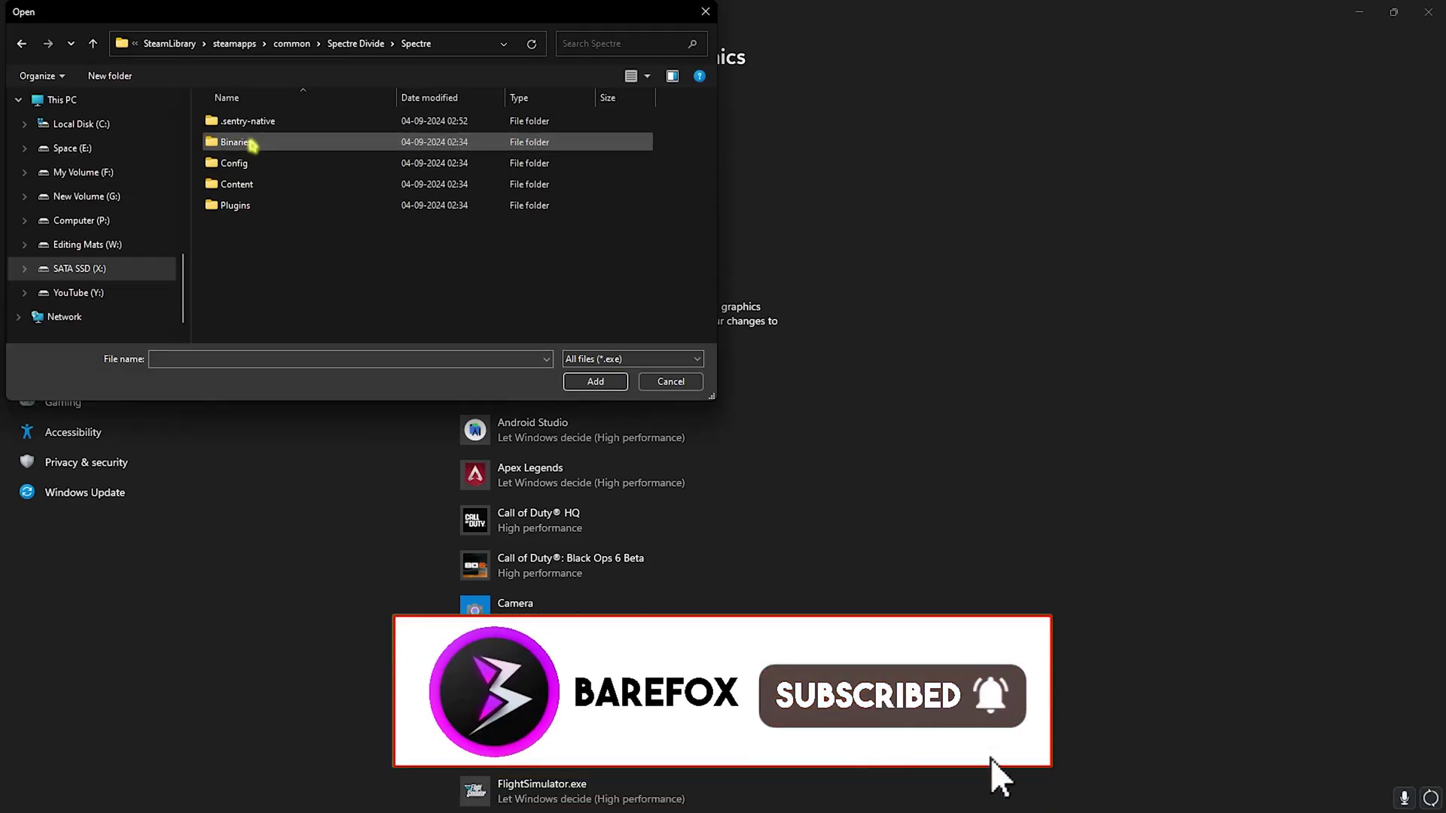
double_click(265, 142)
double_click(268, 122)
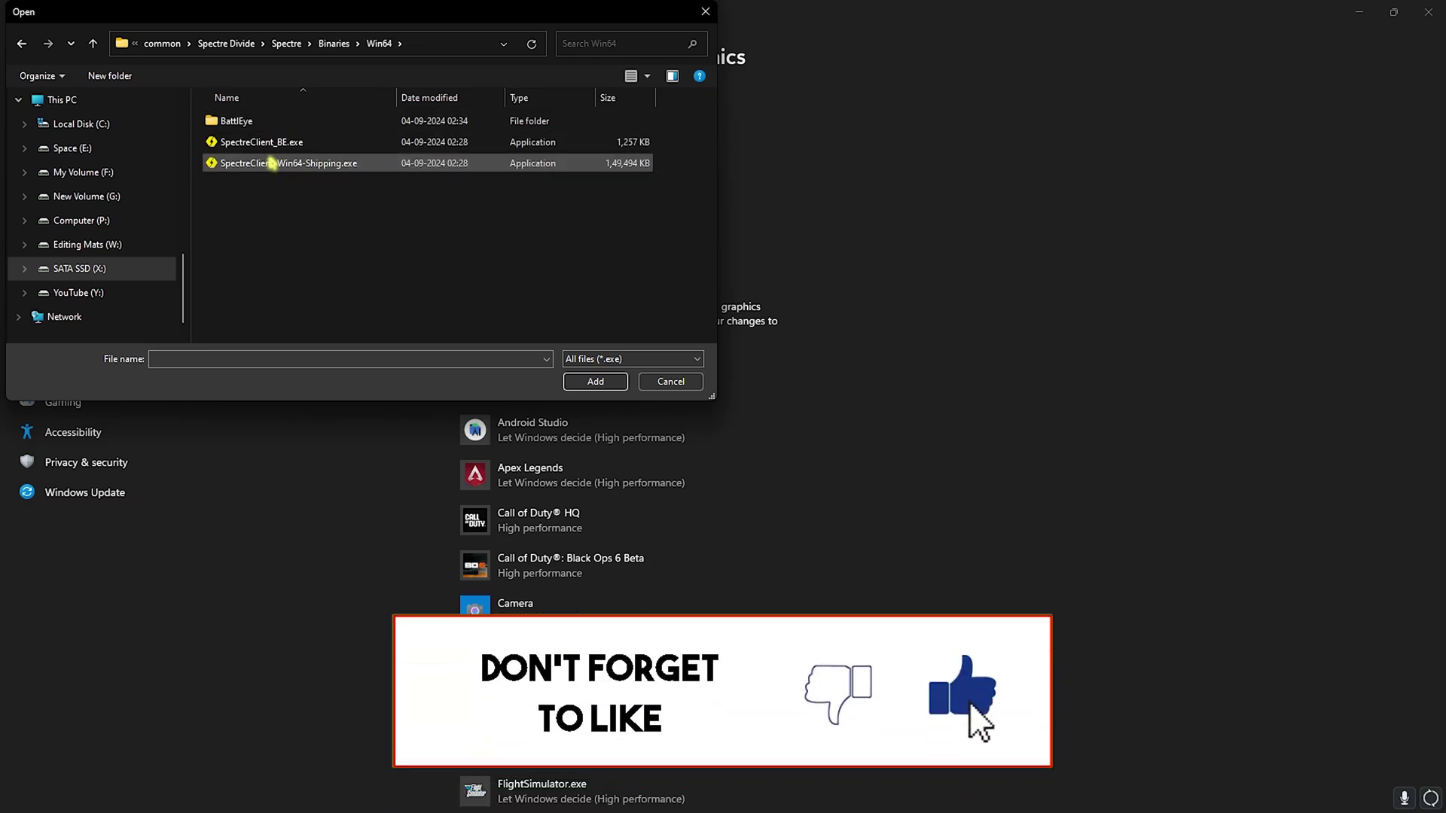
left_click(272, 162)
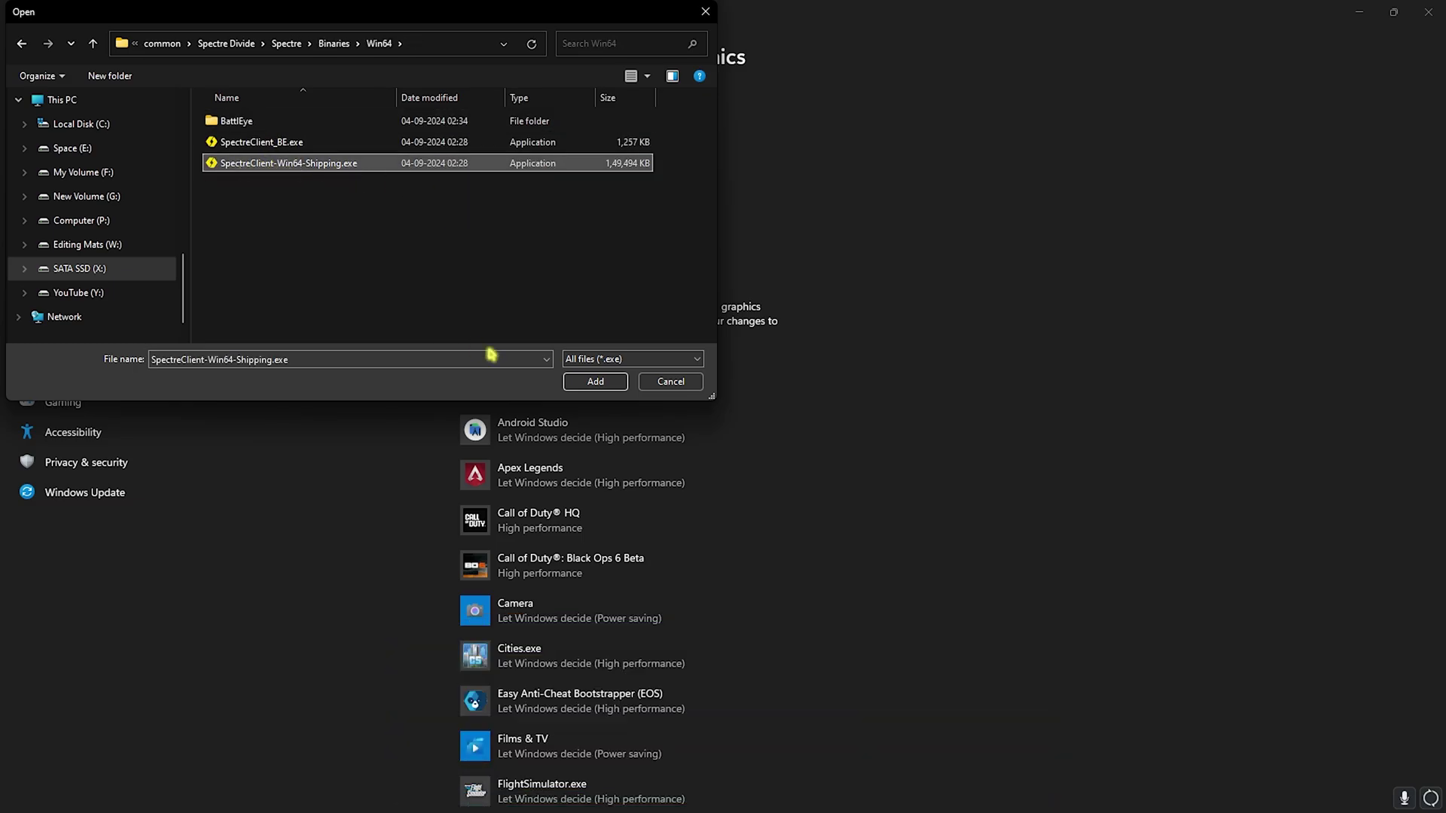
left_click(616, 386)
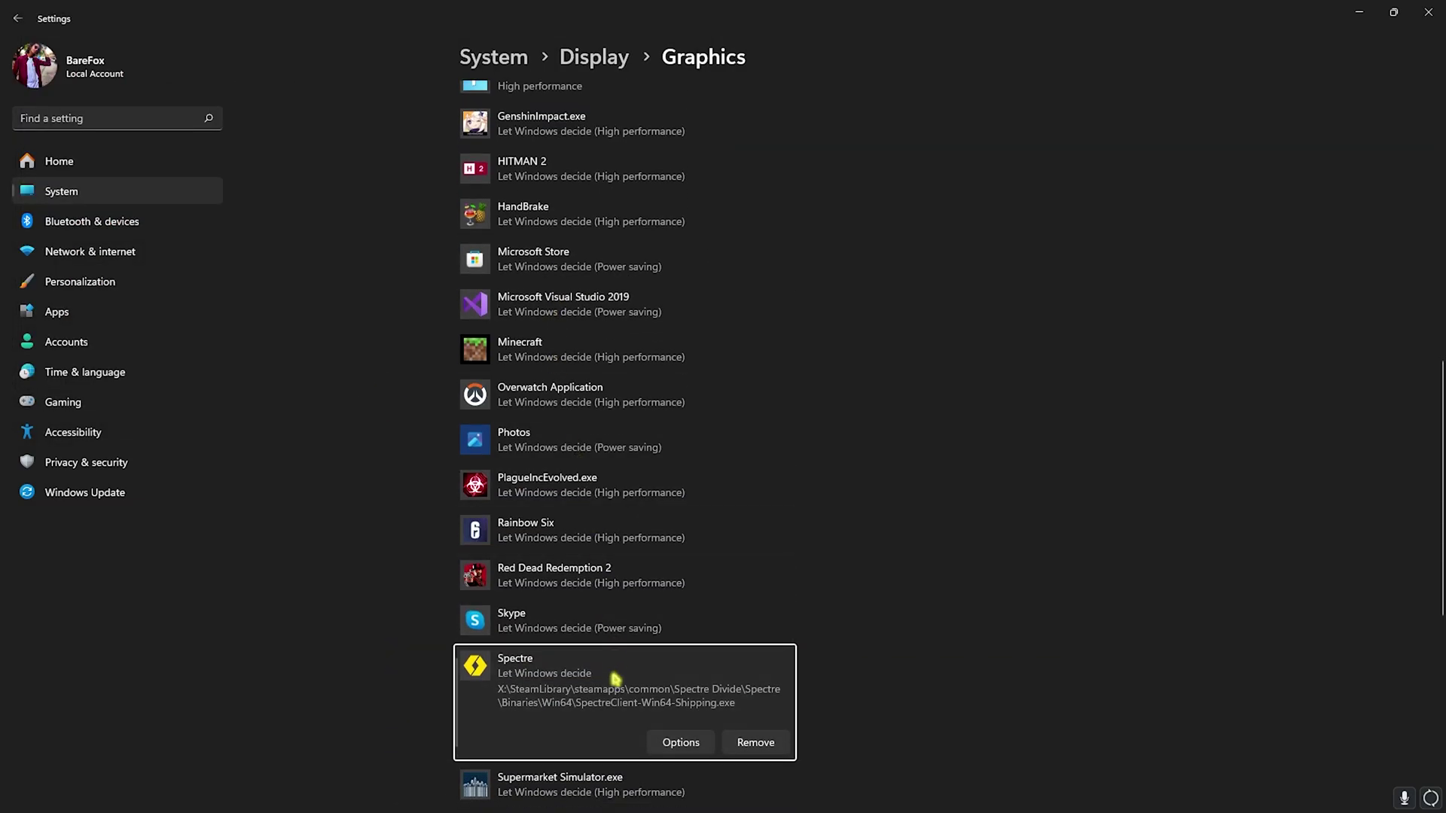
left_click(681, 744)
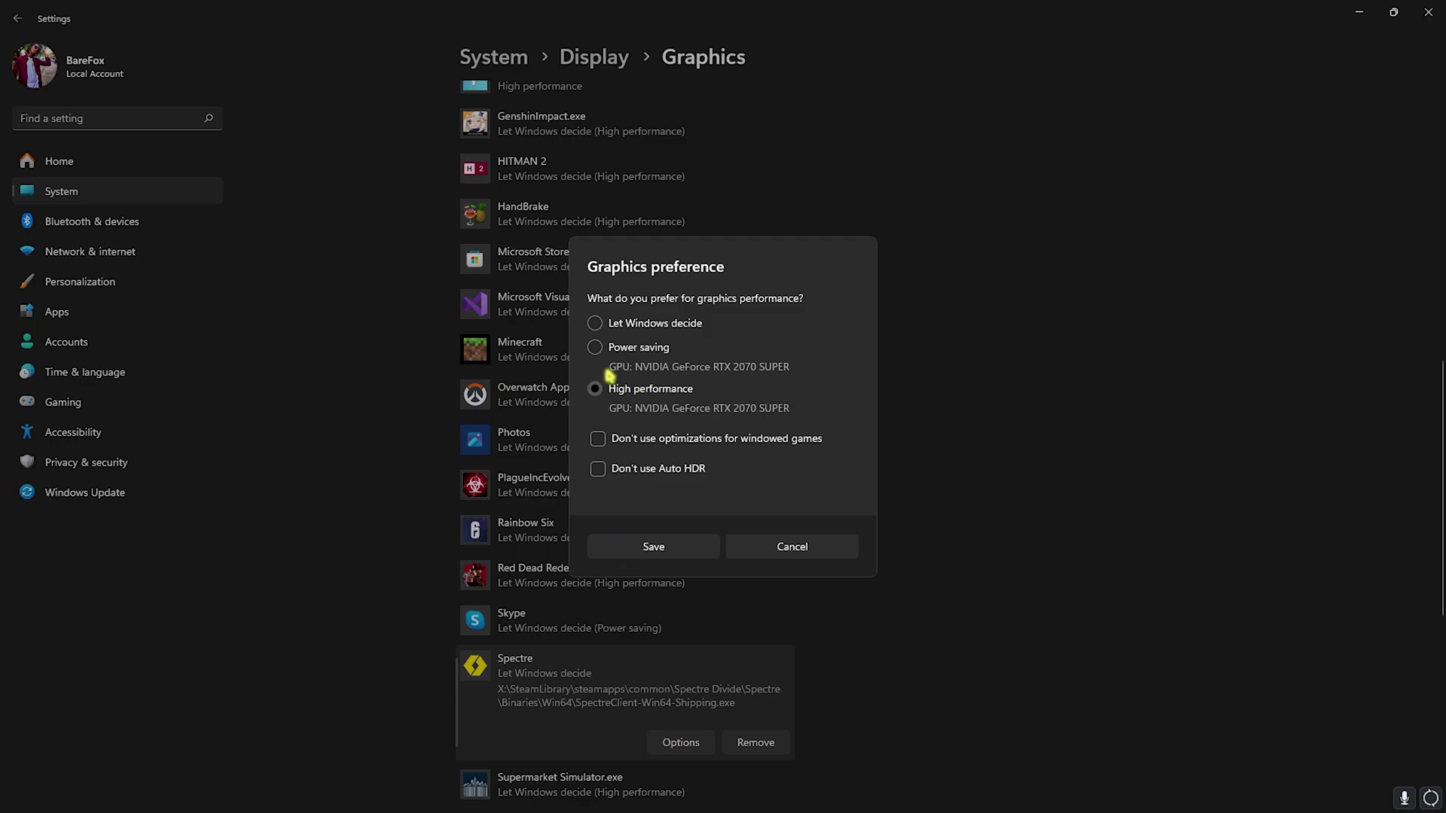
left_click(653, 548)
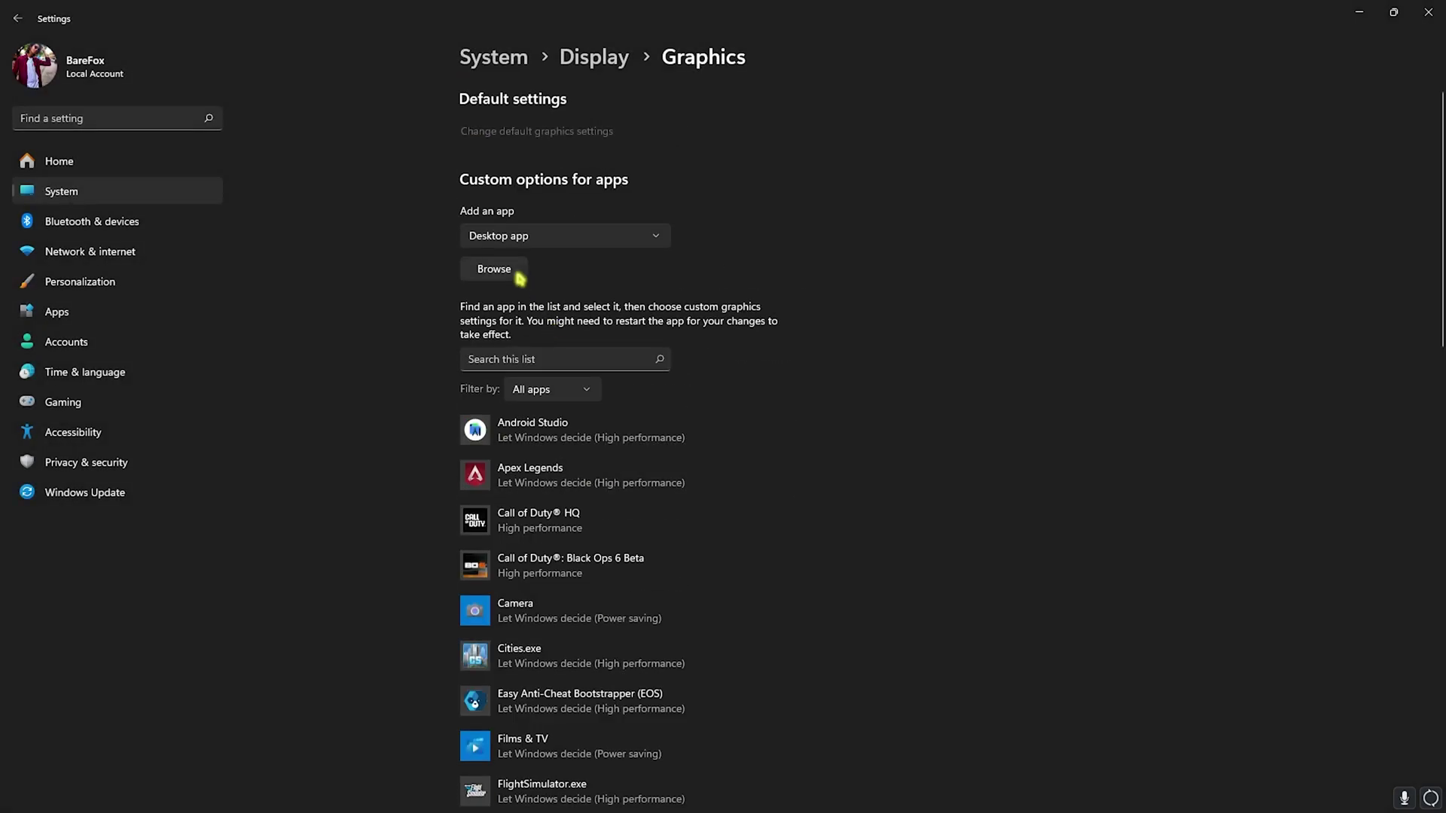
Add SpectreClient.exe from the Spectre Divide folder and set it to High performance.
left_click(519, 278)
left_click(285, 45)
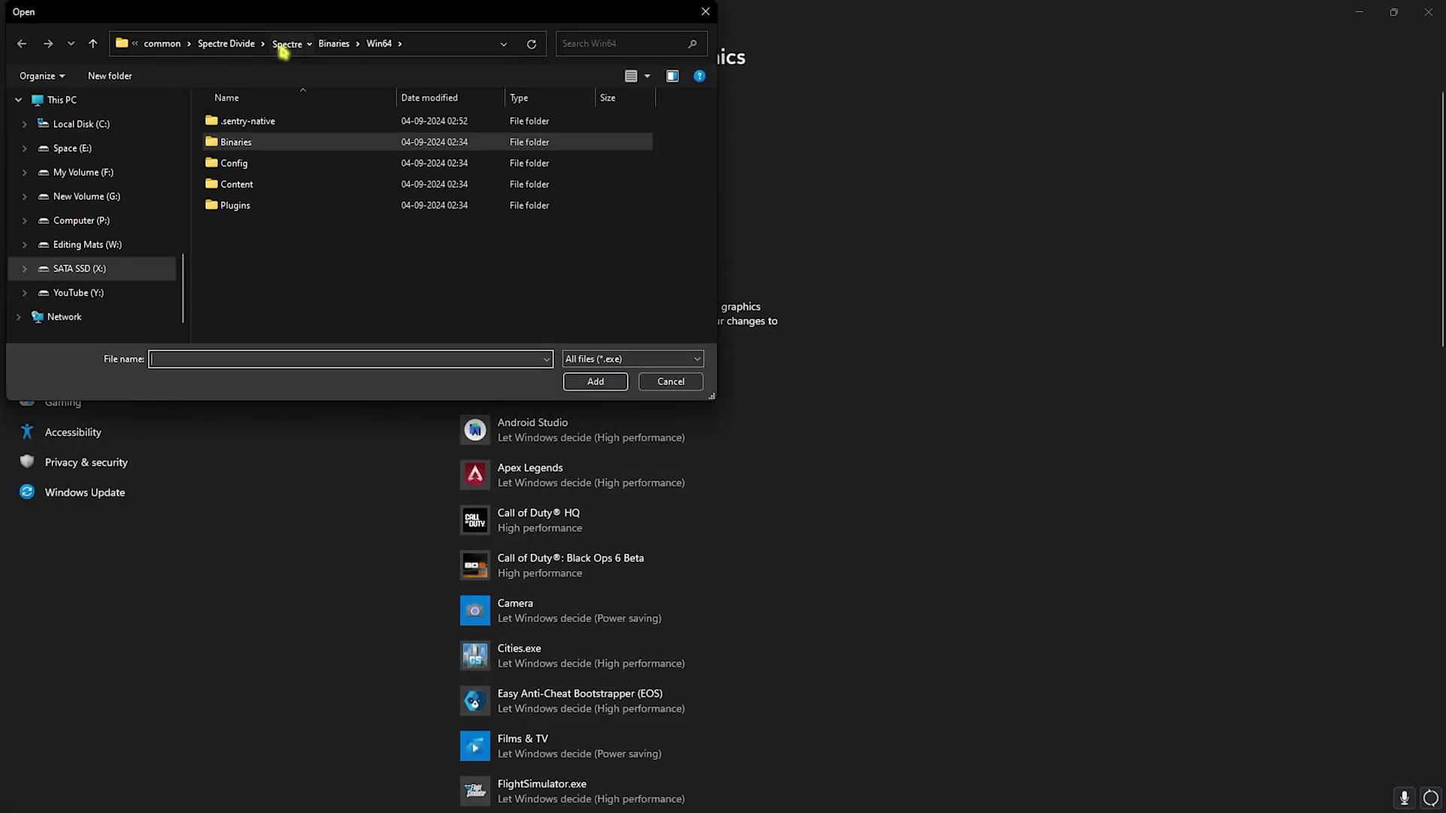
left_click(354, 44)
left_click(245, 168)
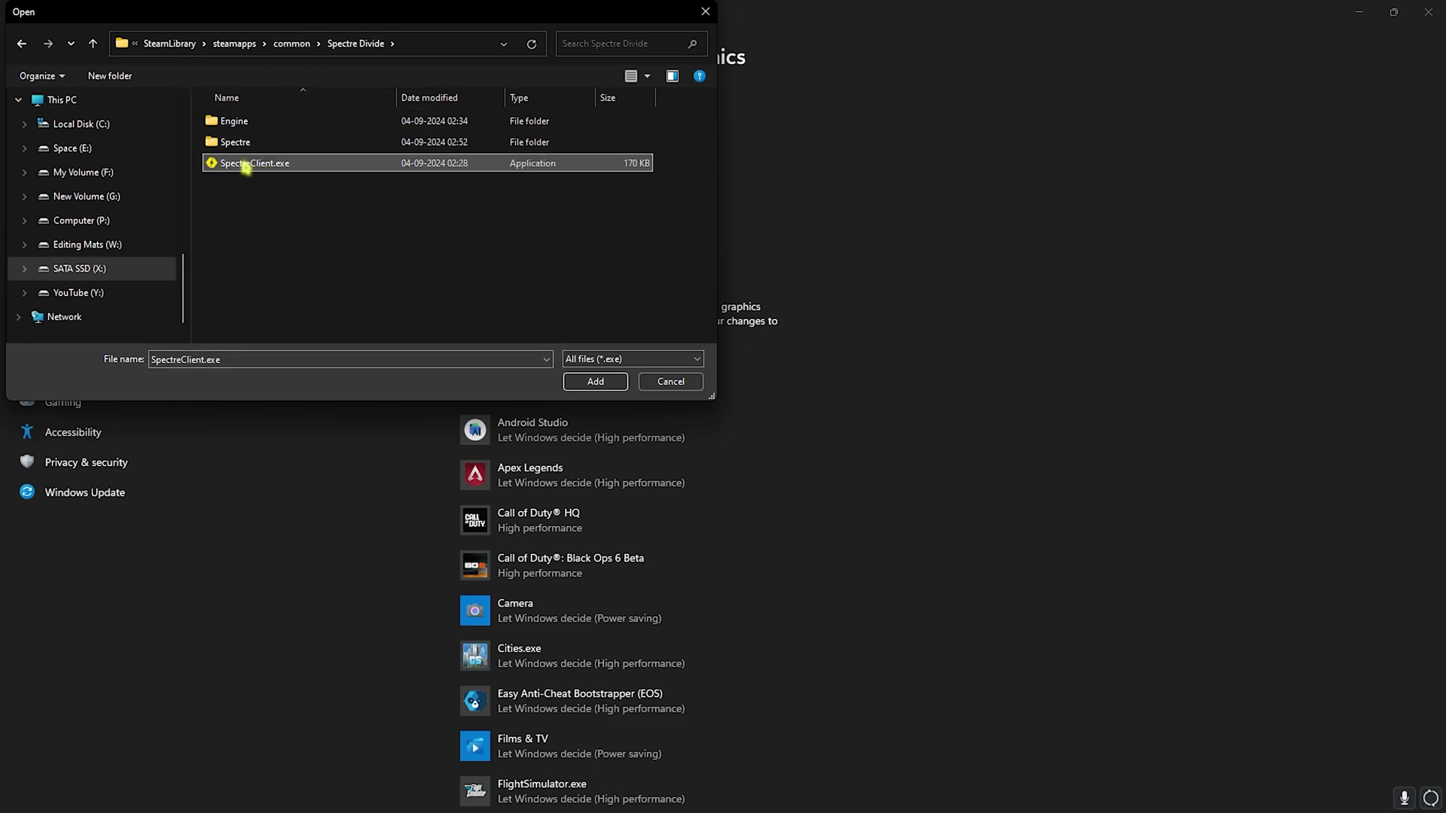
left_click(595, 382)
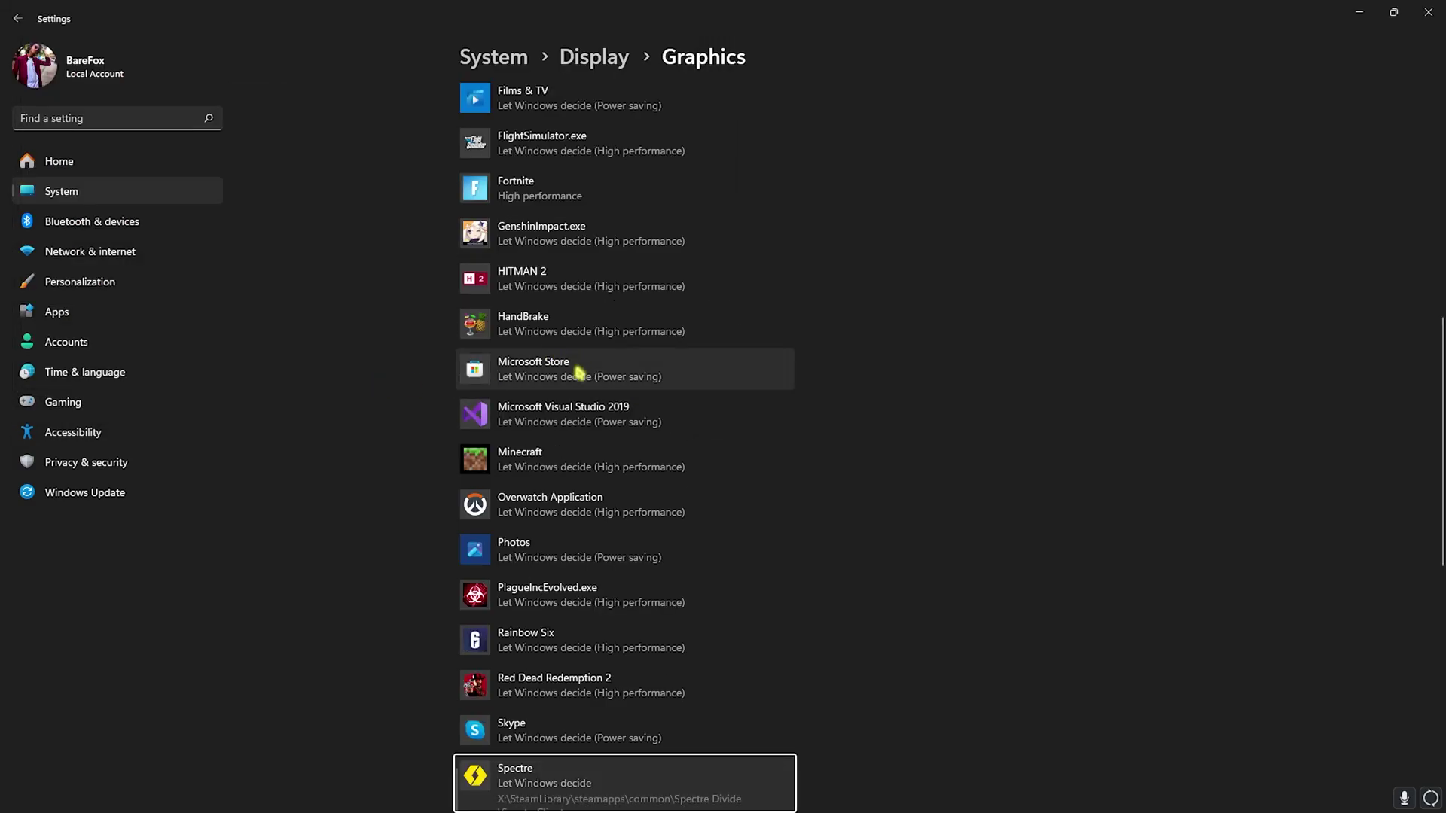
left_click(674, 631)
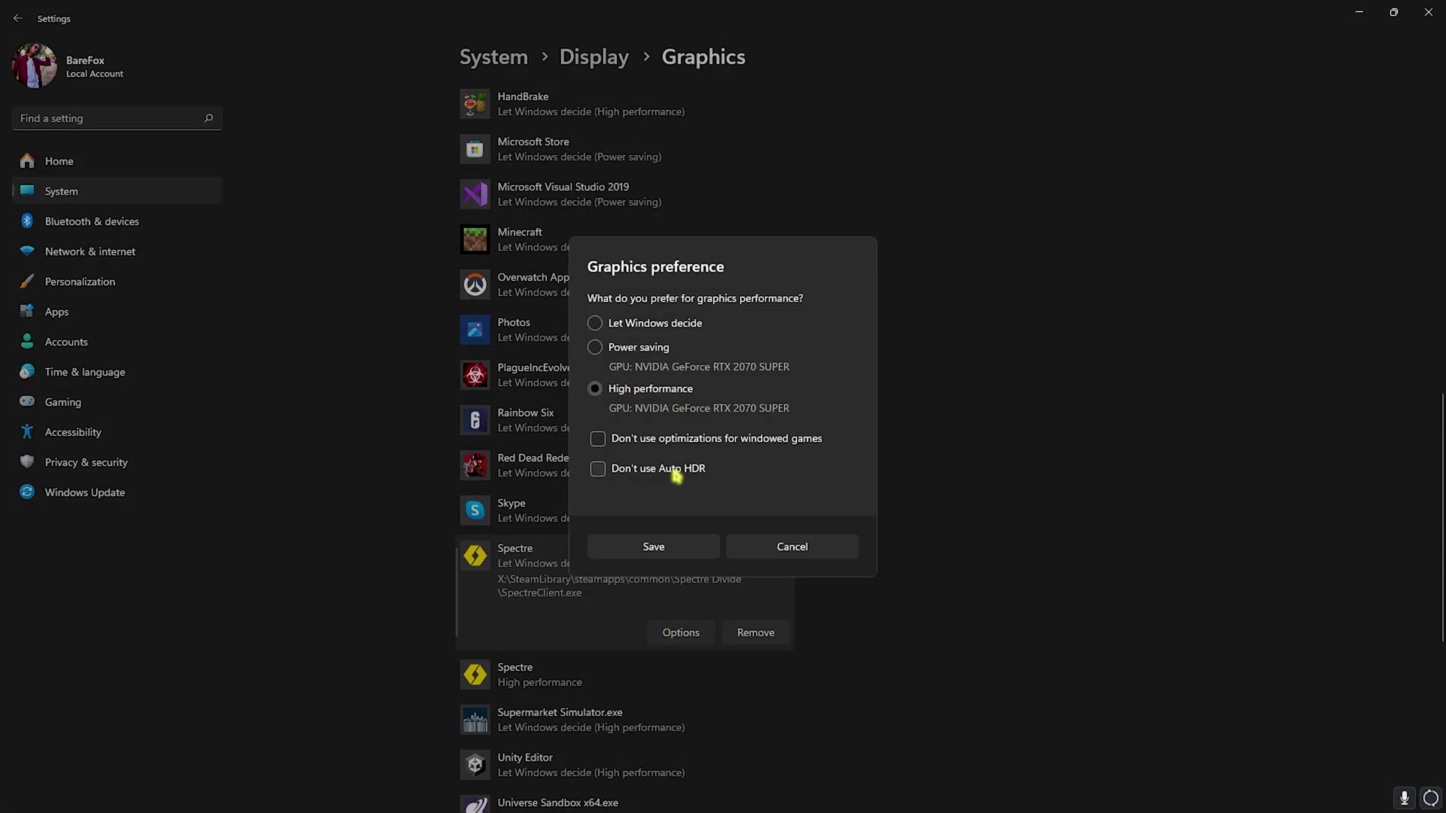
left_click(654, 547)
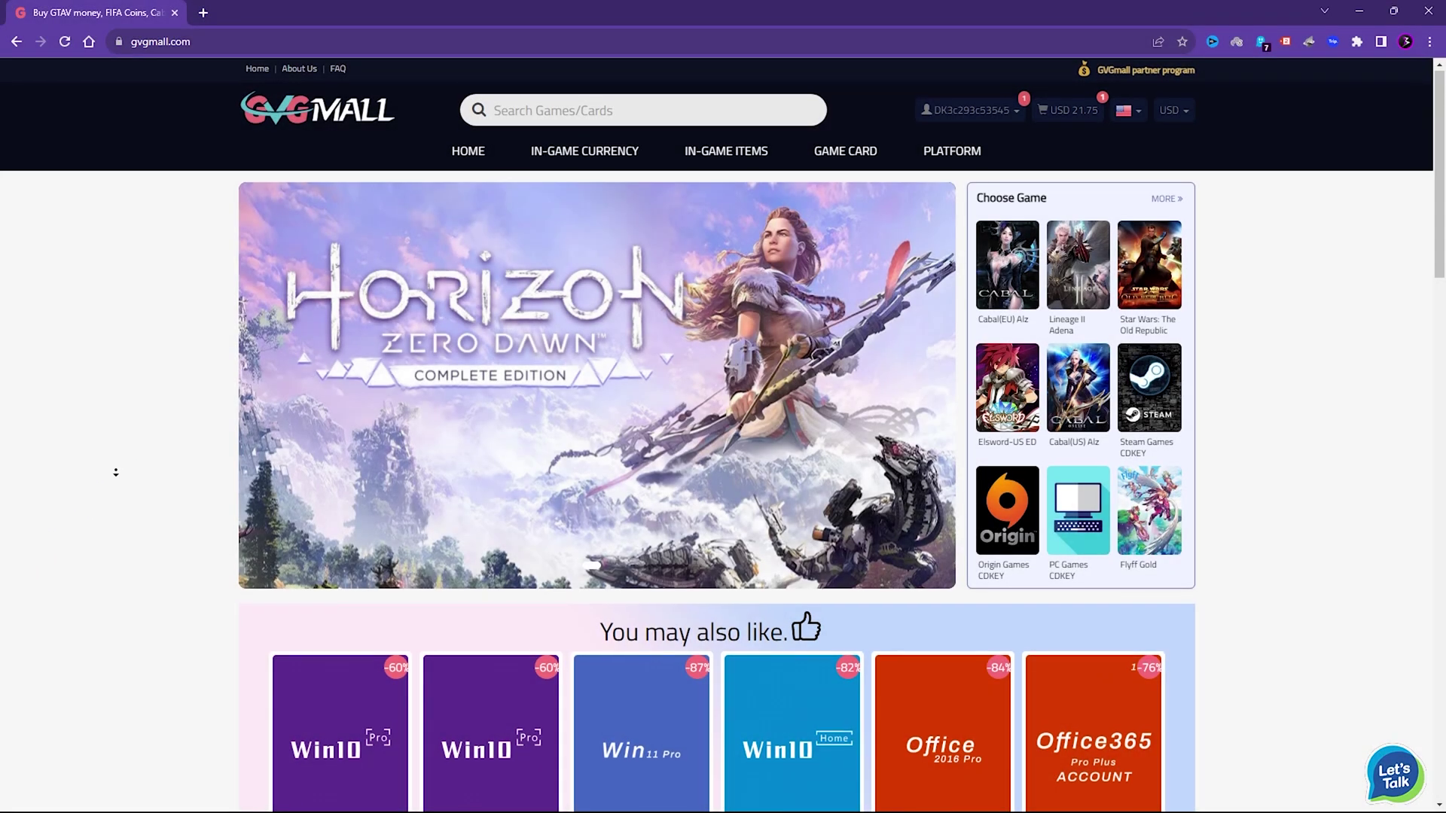
Browse the GVGMall store homepage and its product menus.
scroll(116, 476, "down", 3)
scroll(116, 482, "down", 5)
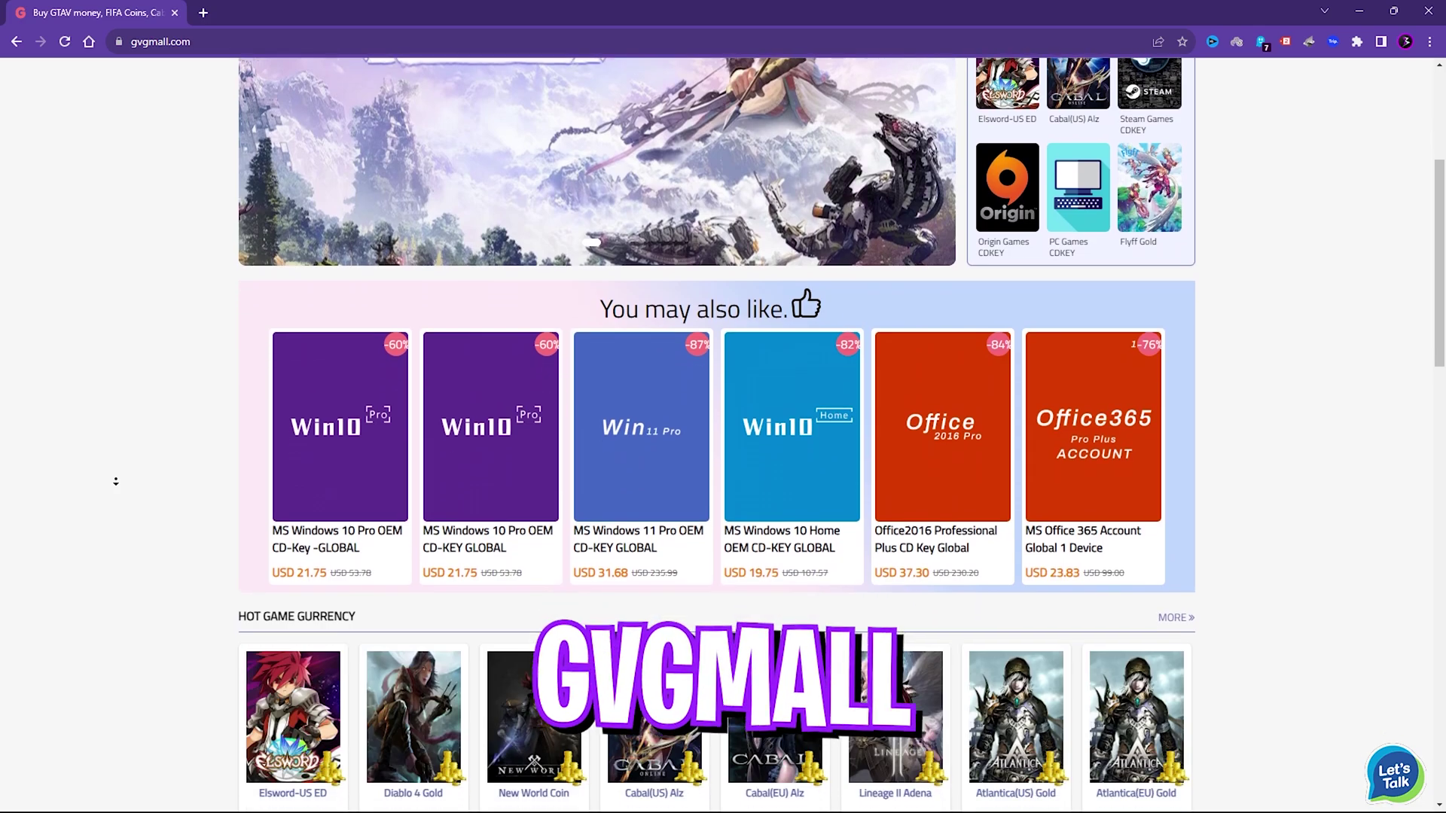
scroll(116, 481, "down", 3)
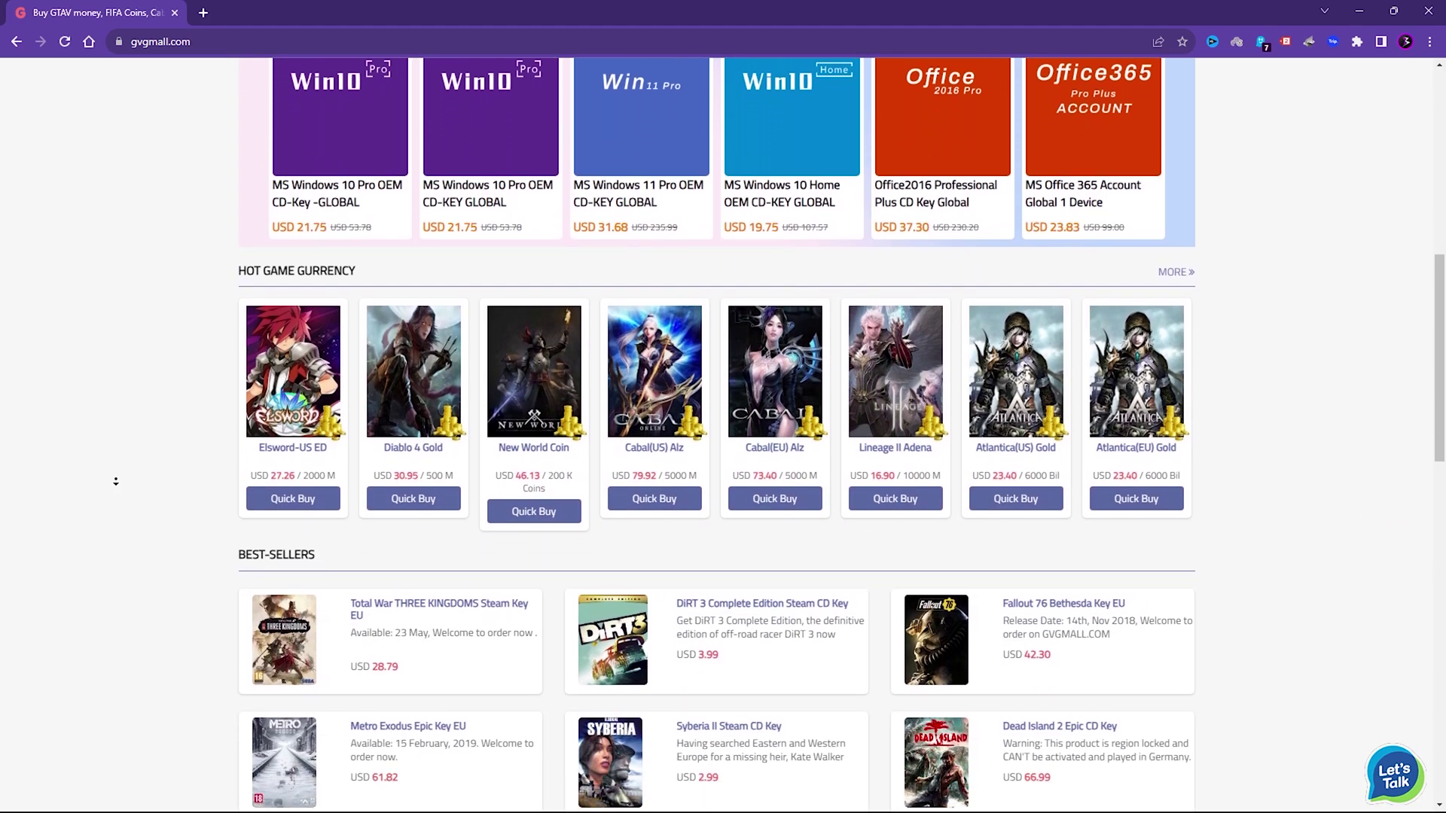
scroll(118, 484, "up", 5)
scroll(119, 484, "up", 5)
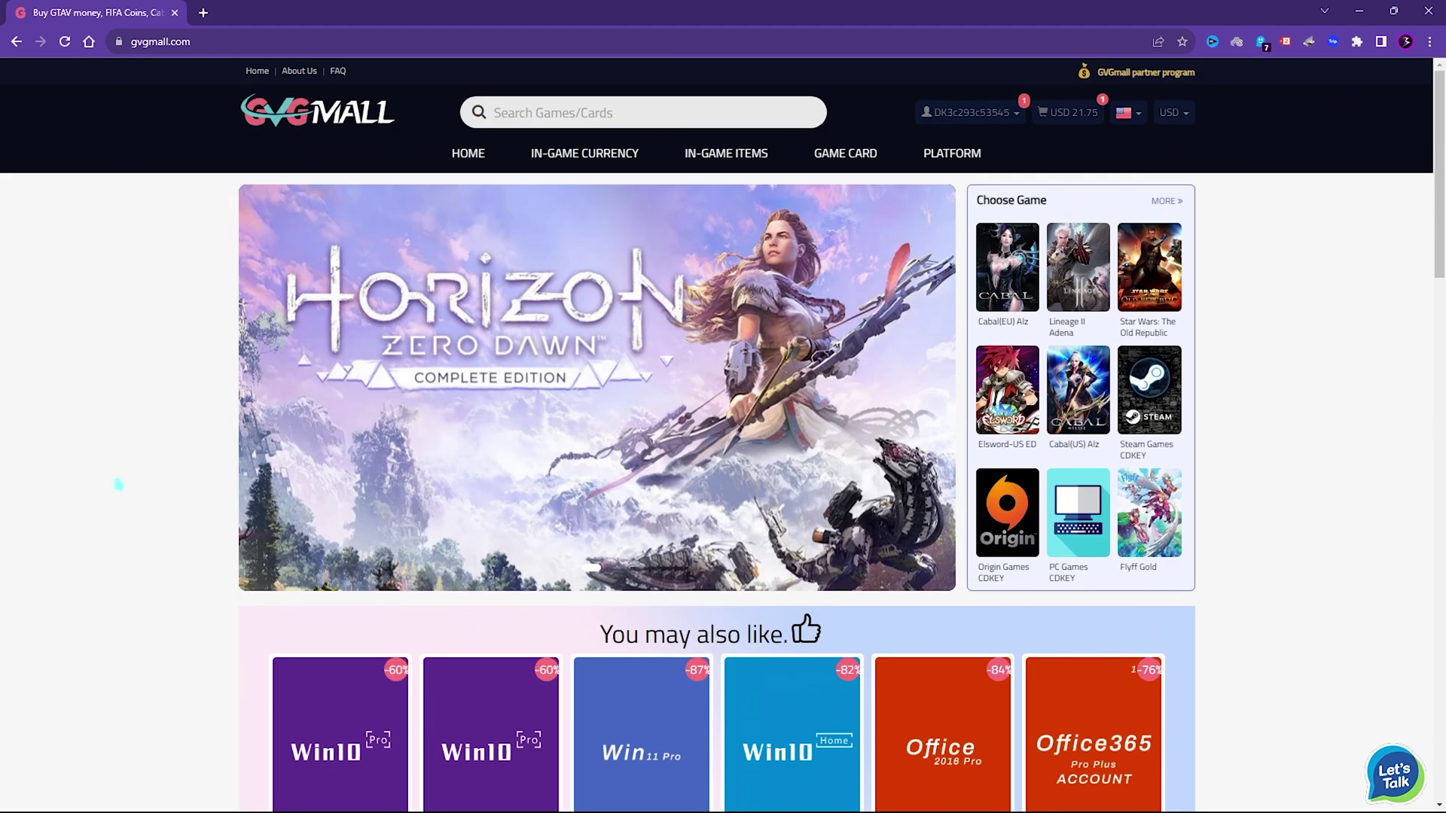
mouse_move(742, 159)
mouse_move(829, 171)
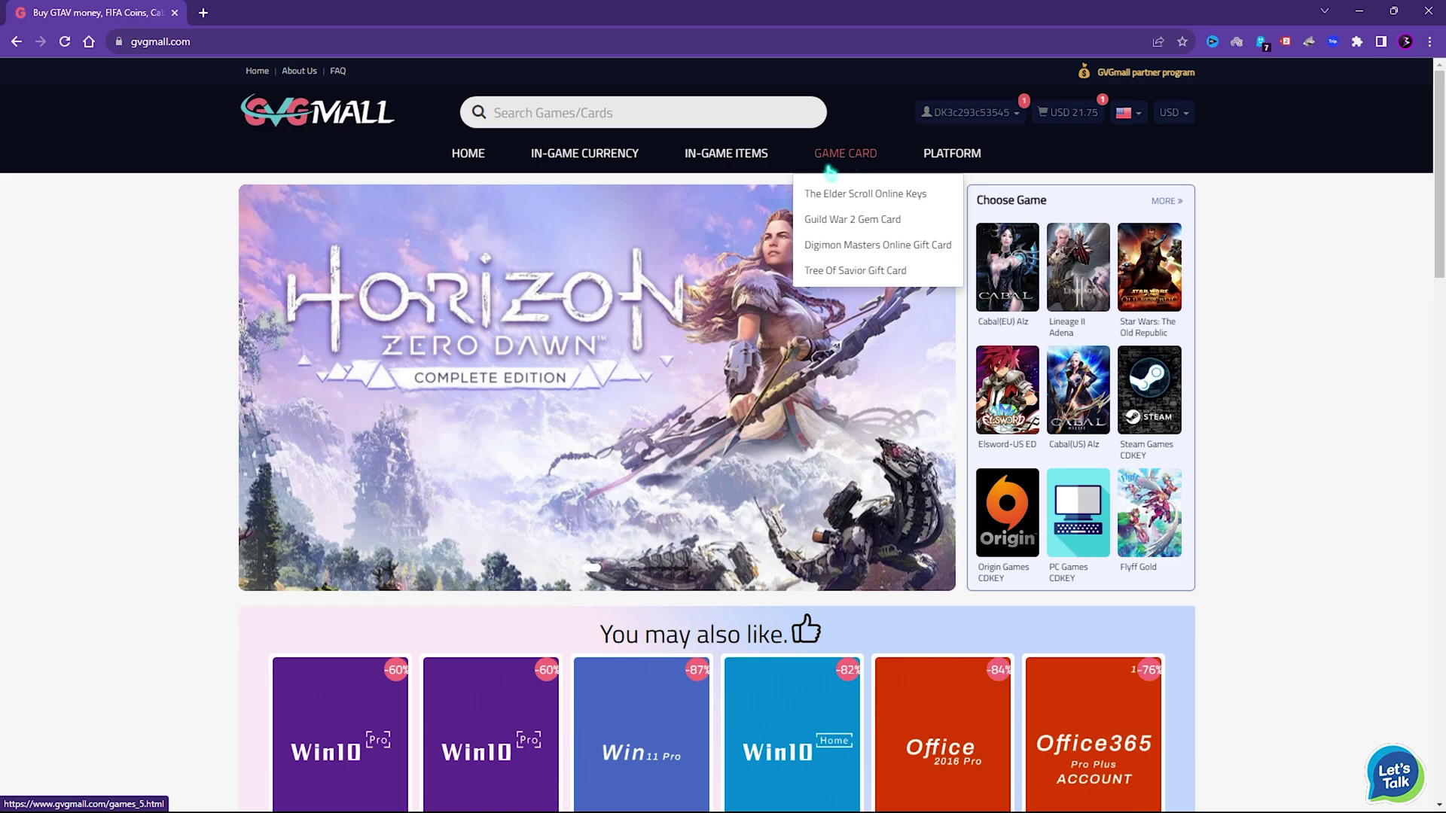
mouse_move(951, 220)
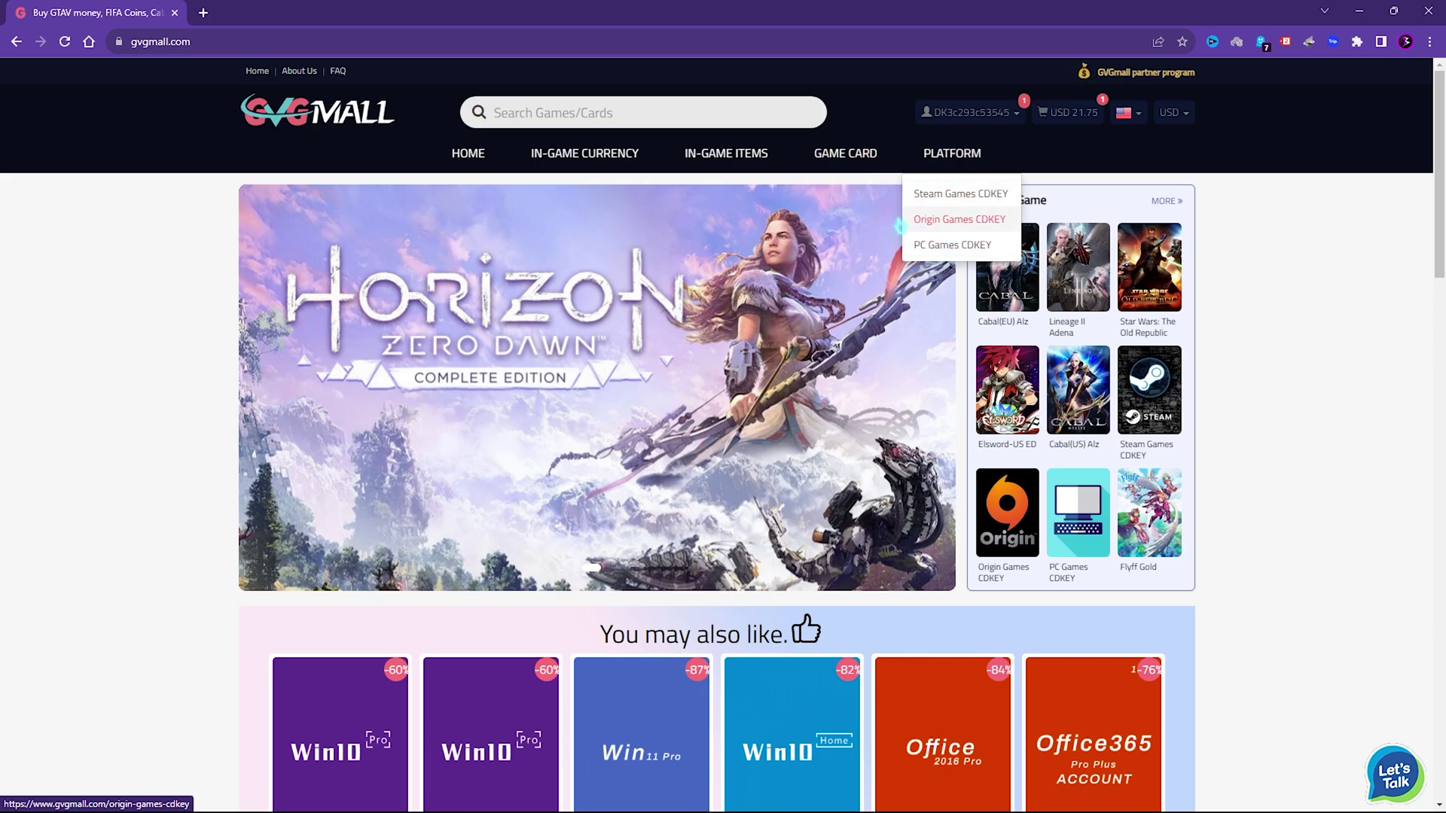
mouse_move(855, 270)
mouse_move(580, 147)
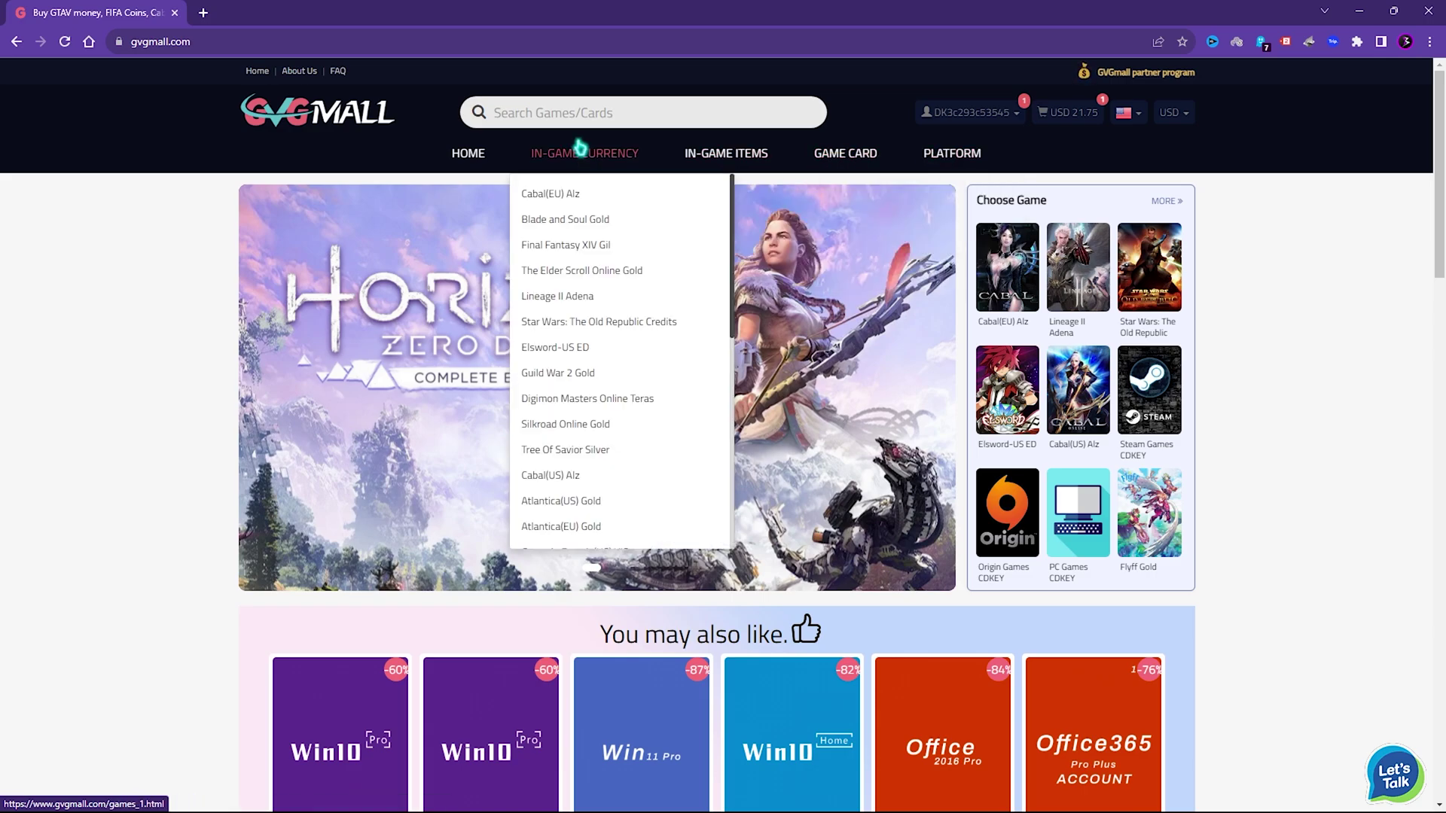
Find the Back-to-school sale Windows 10 Pro key listed at 32.23.
scroll(559, 511, "down", 5)
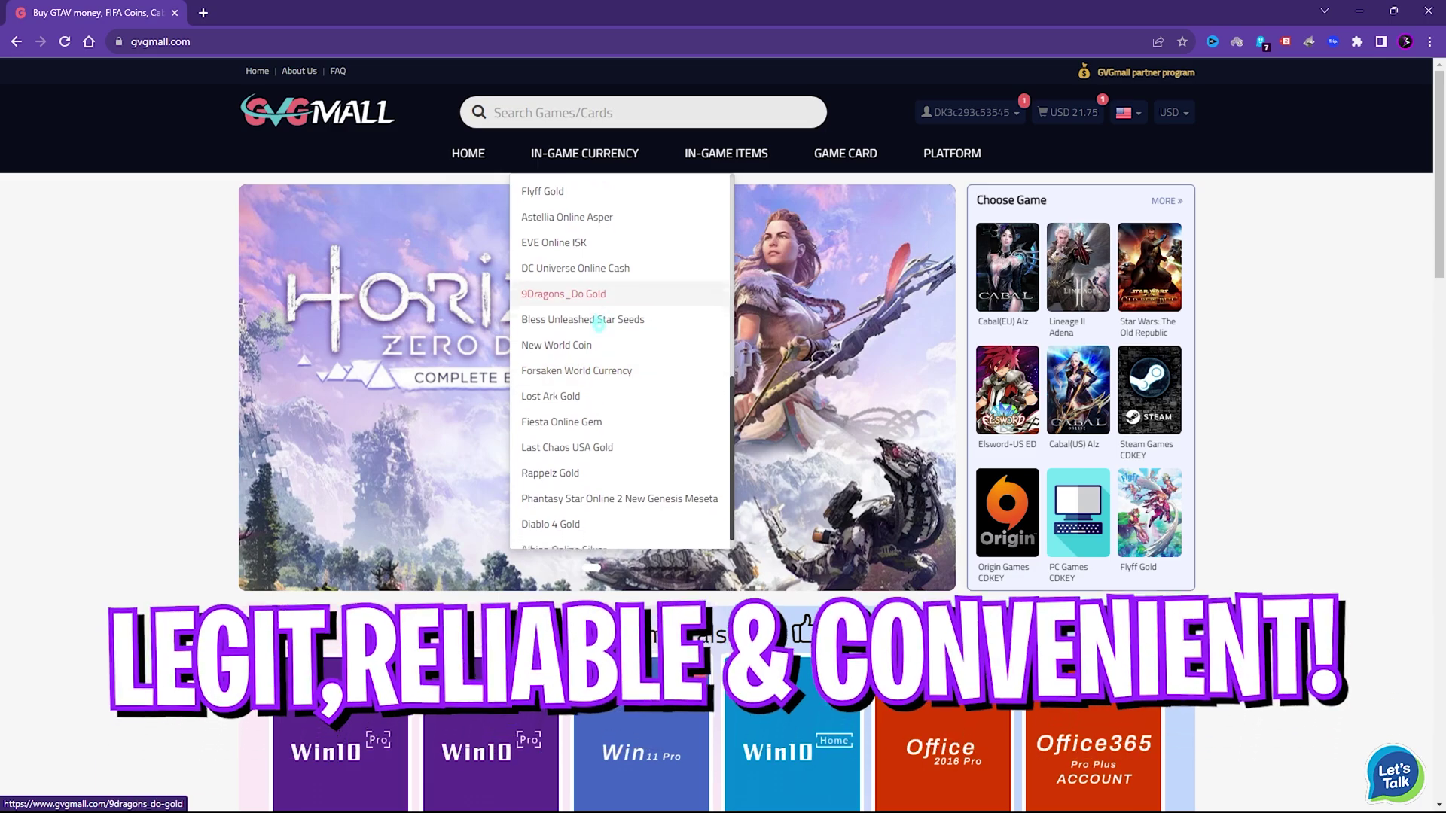
scroll(108, 368, "down", 2)
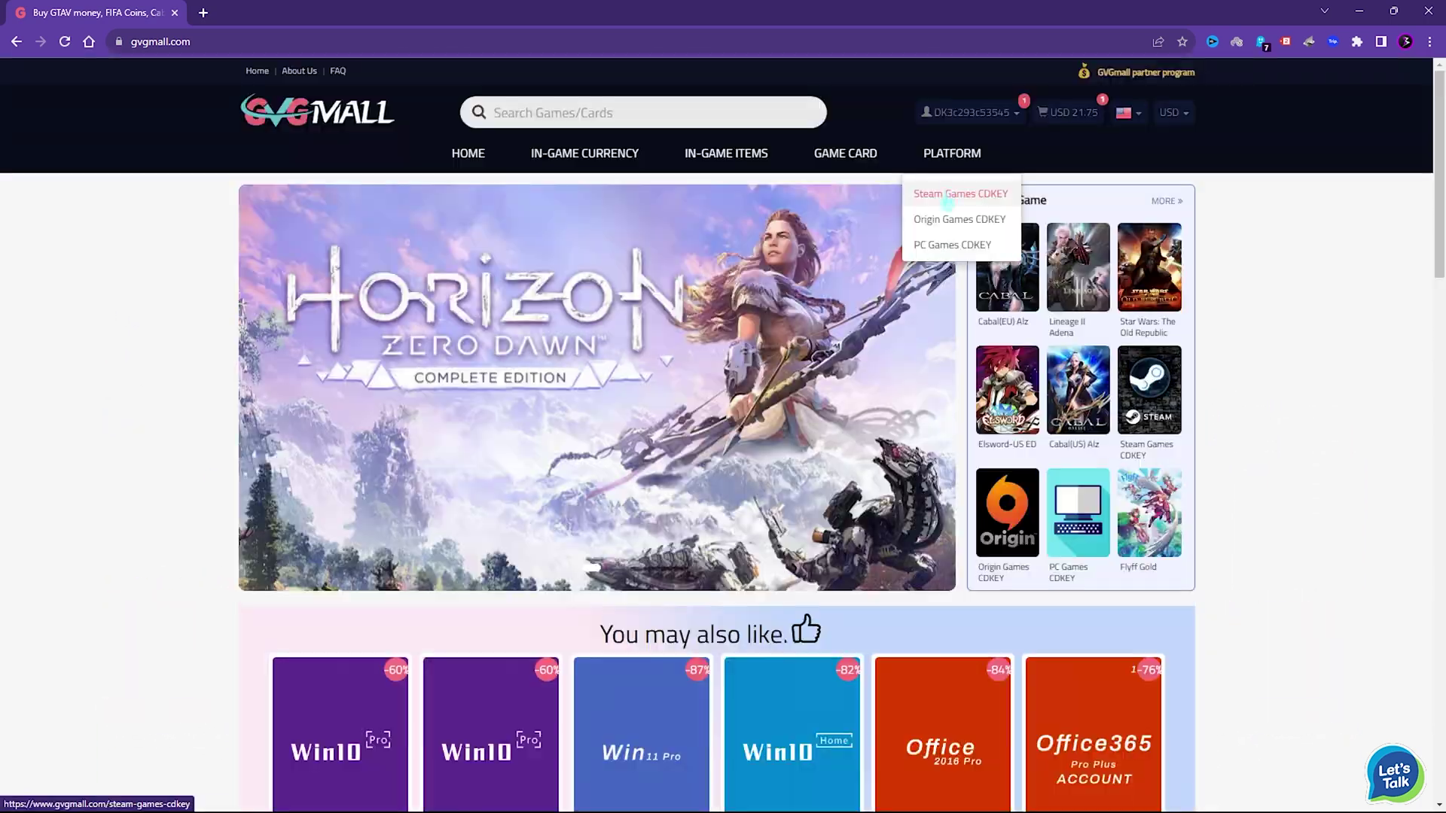
mouse_move(855, 260)
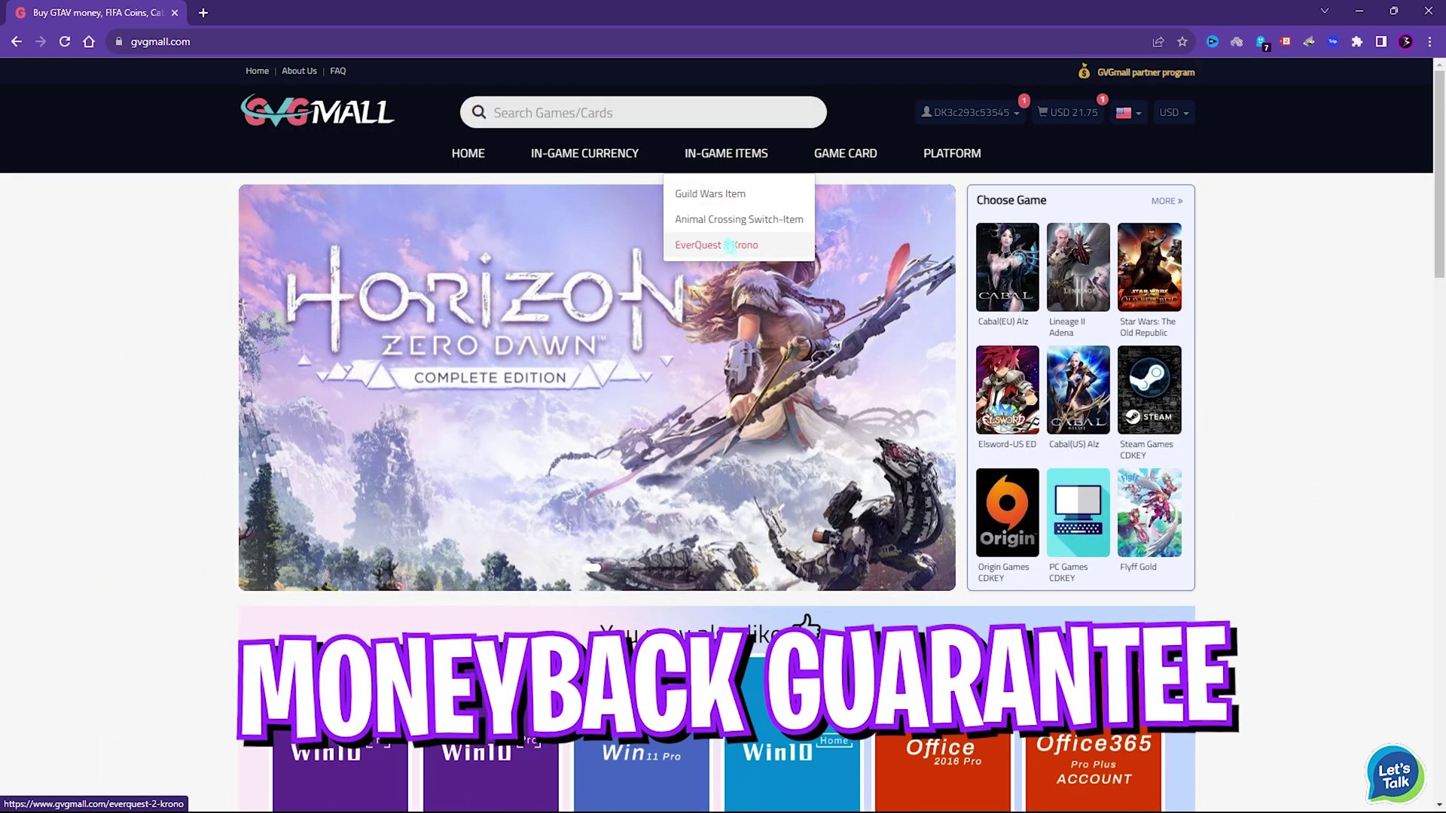
mouse_move(590, 149)
scroll(561, 429, "down", 5)
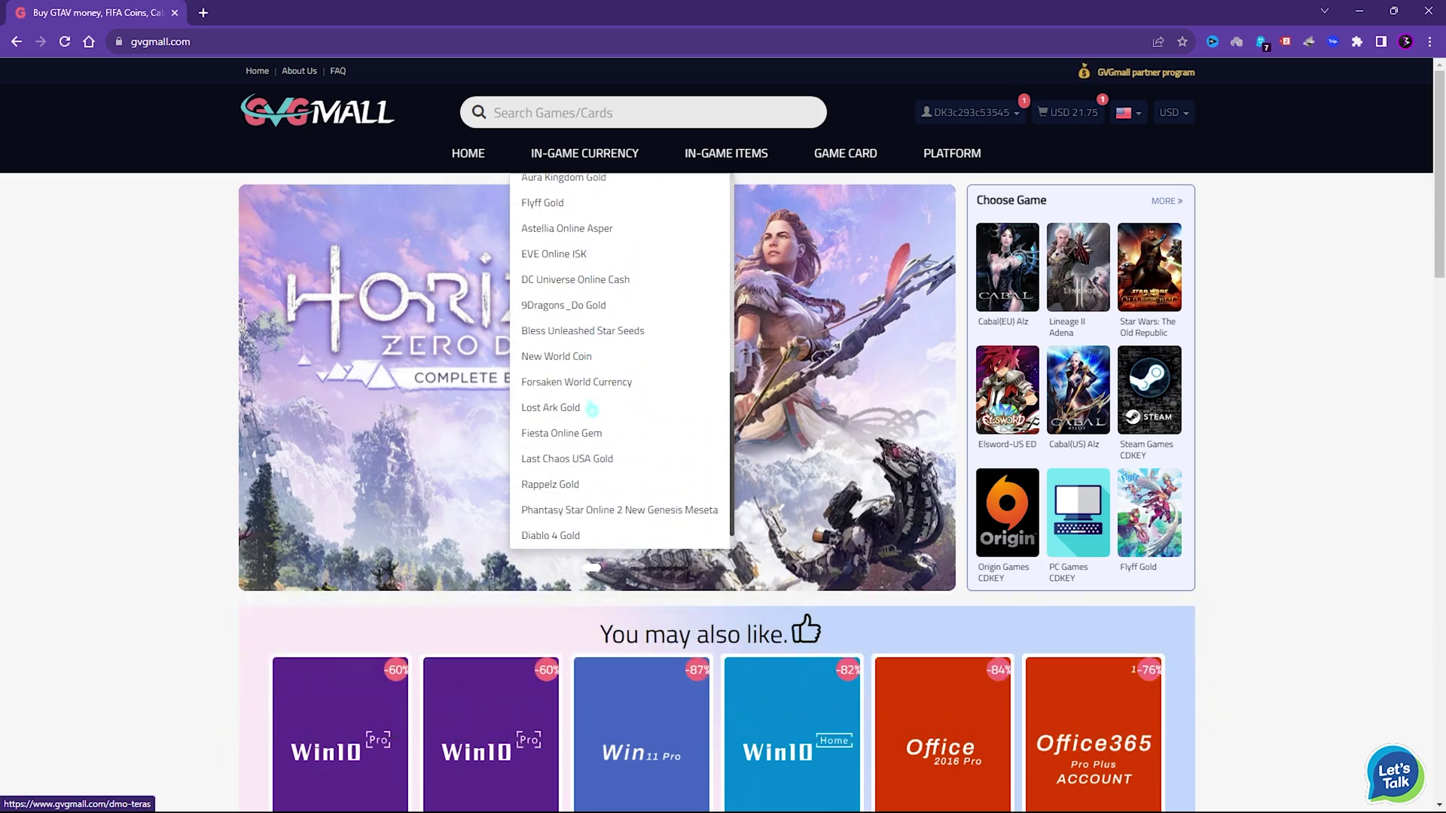
scroll(446, 502, "down", 4)
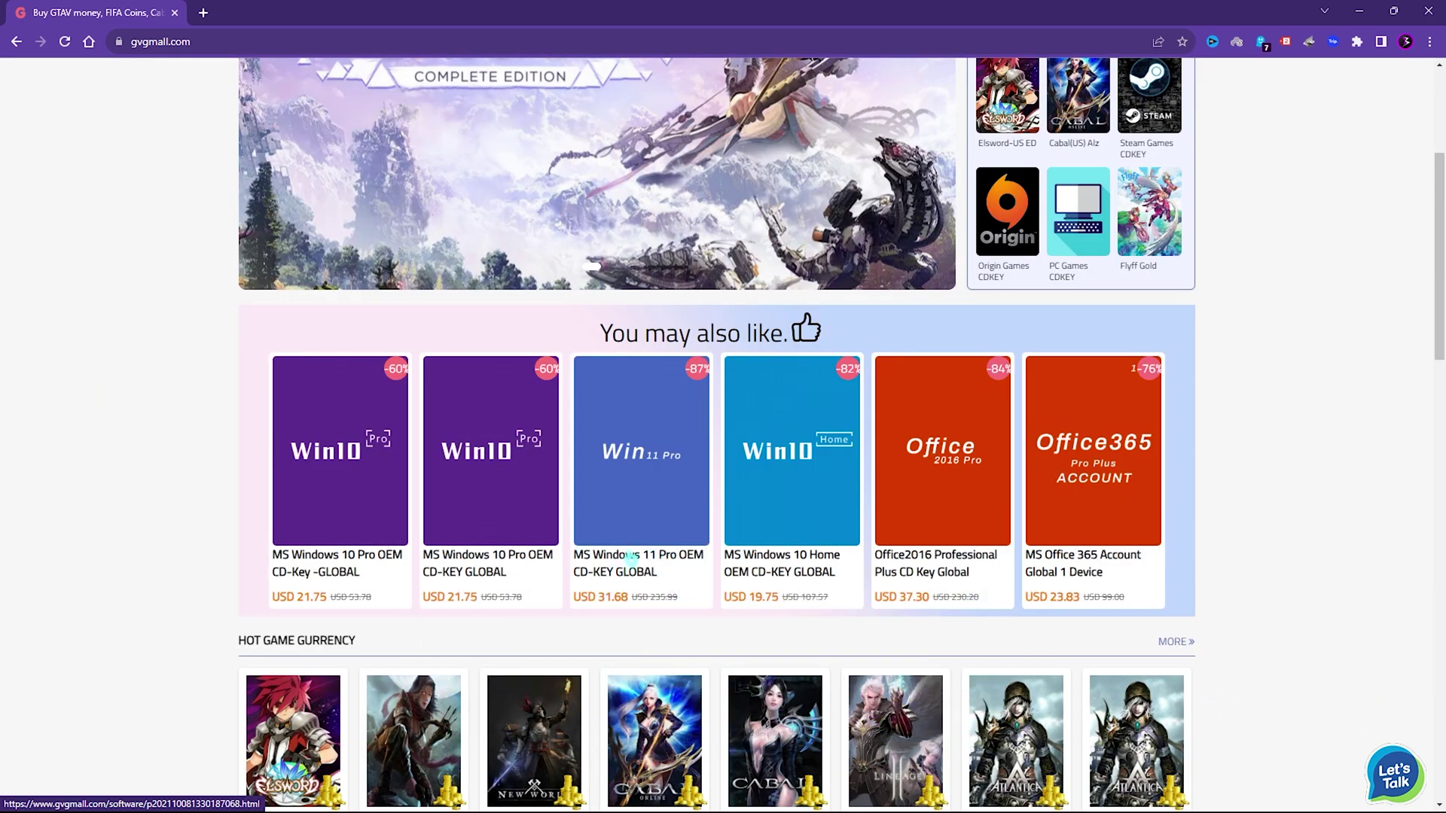
scroll(207, 624, "up", 1)
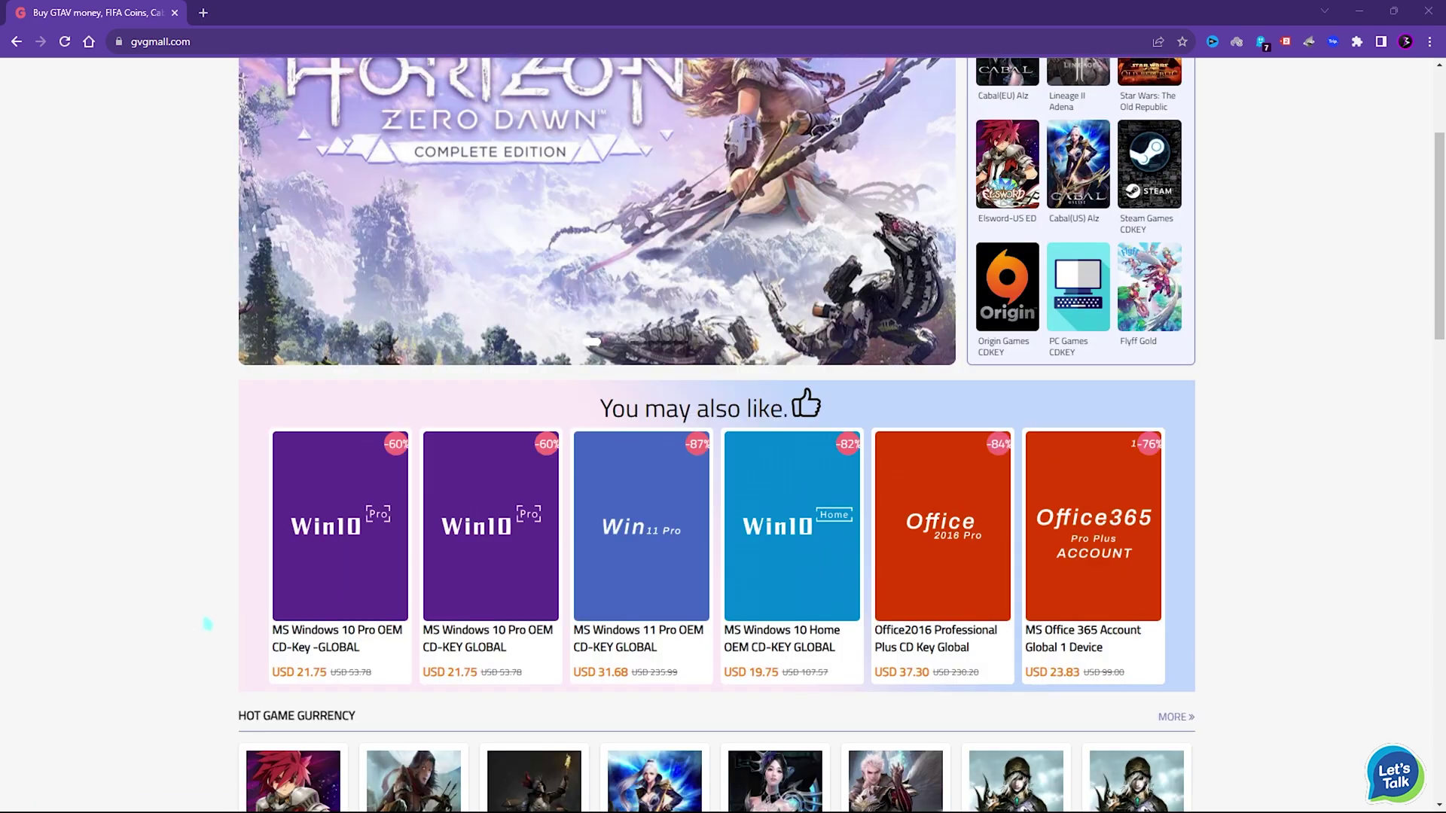
scroll(367, 560, "down", 1)
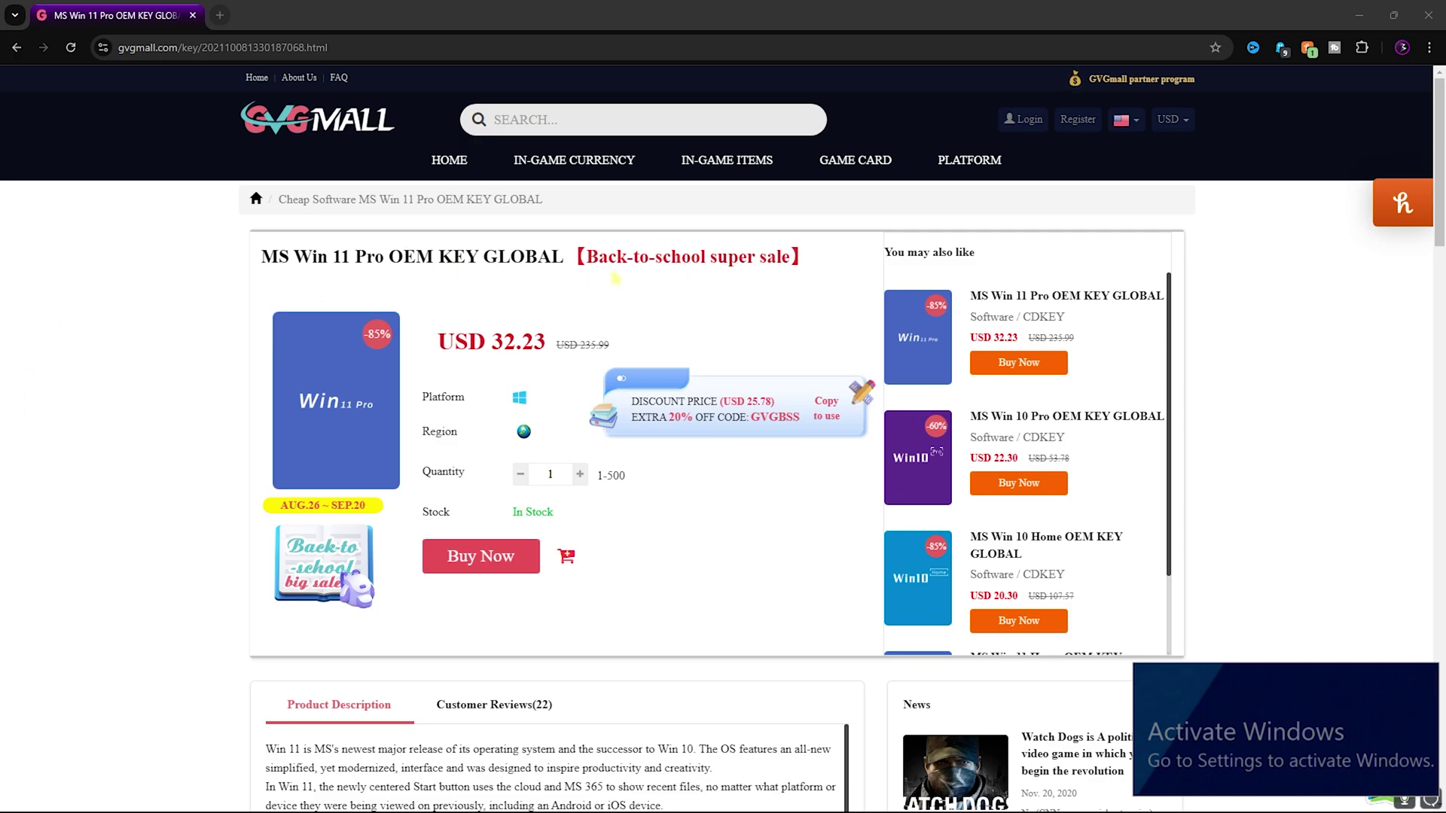
left_click_drag(584, 257, 769, 258)
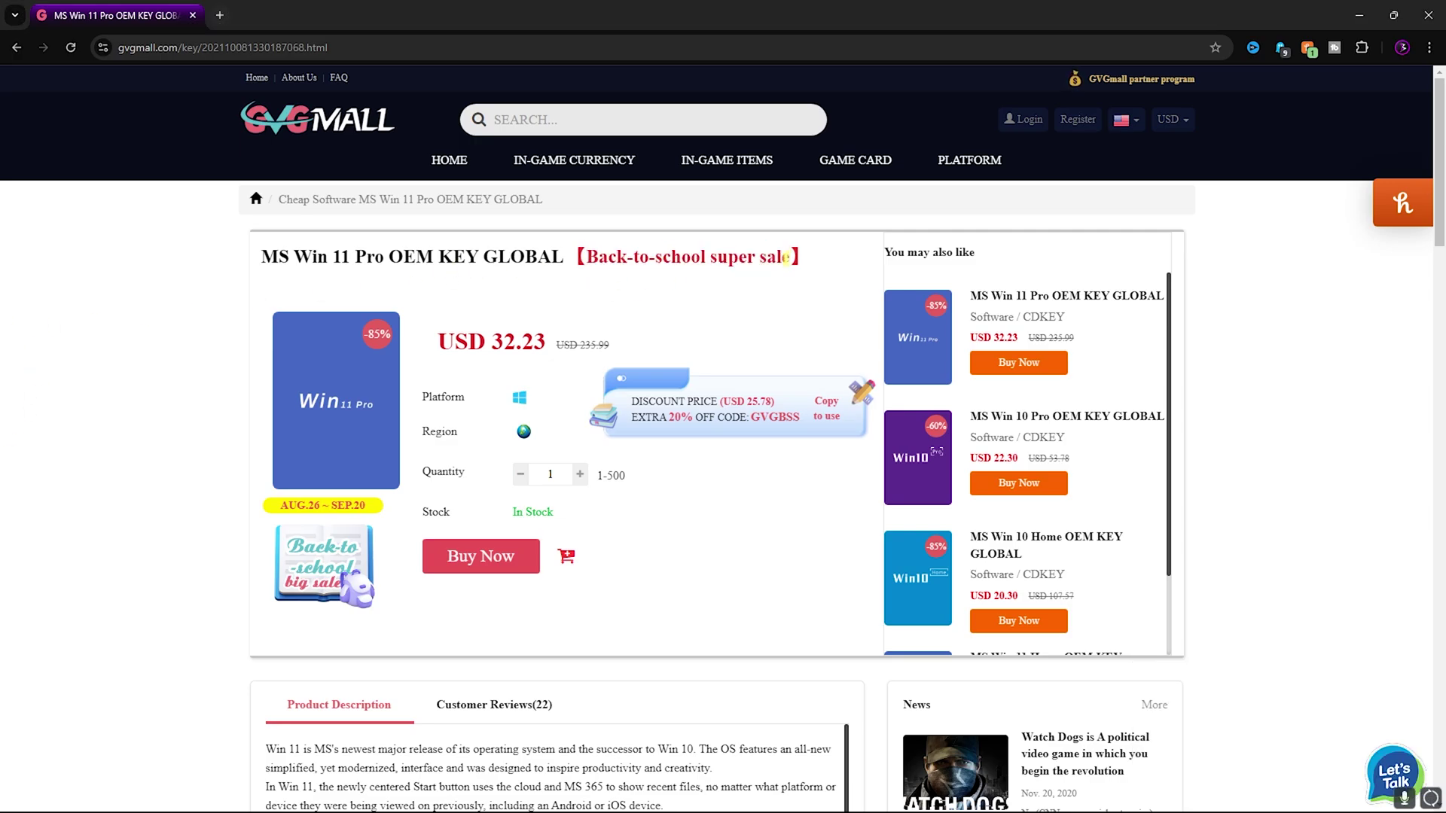
double_click(536, 341)
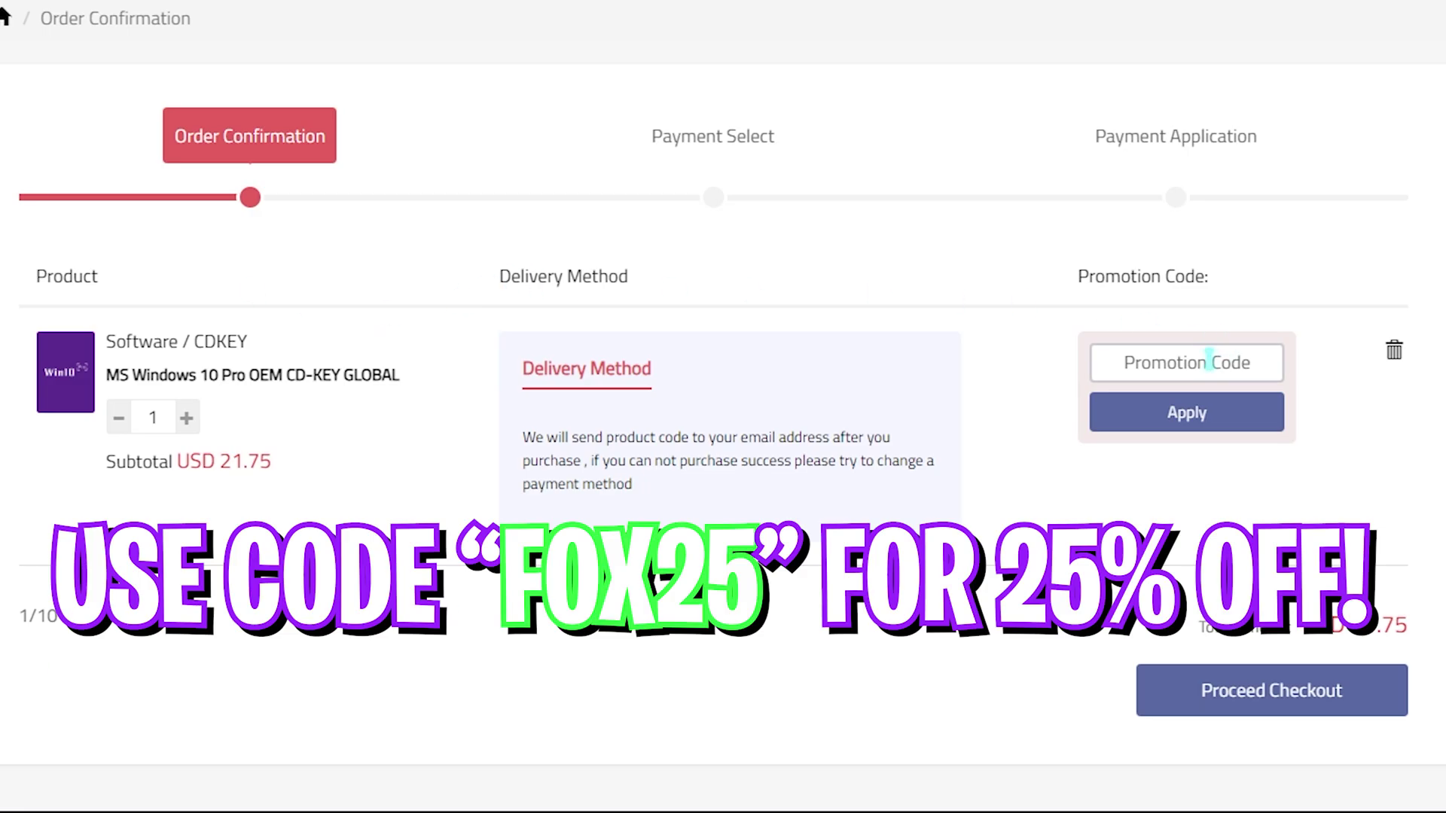
Apply promo code FOX25, bringing the order total to USD 16.31.
left_click(1203, 363)
type("FOX25")
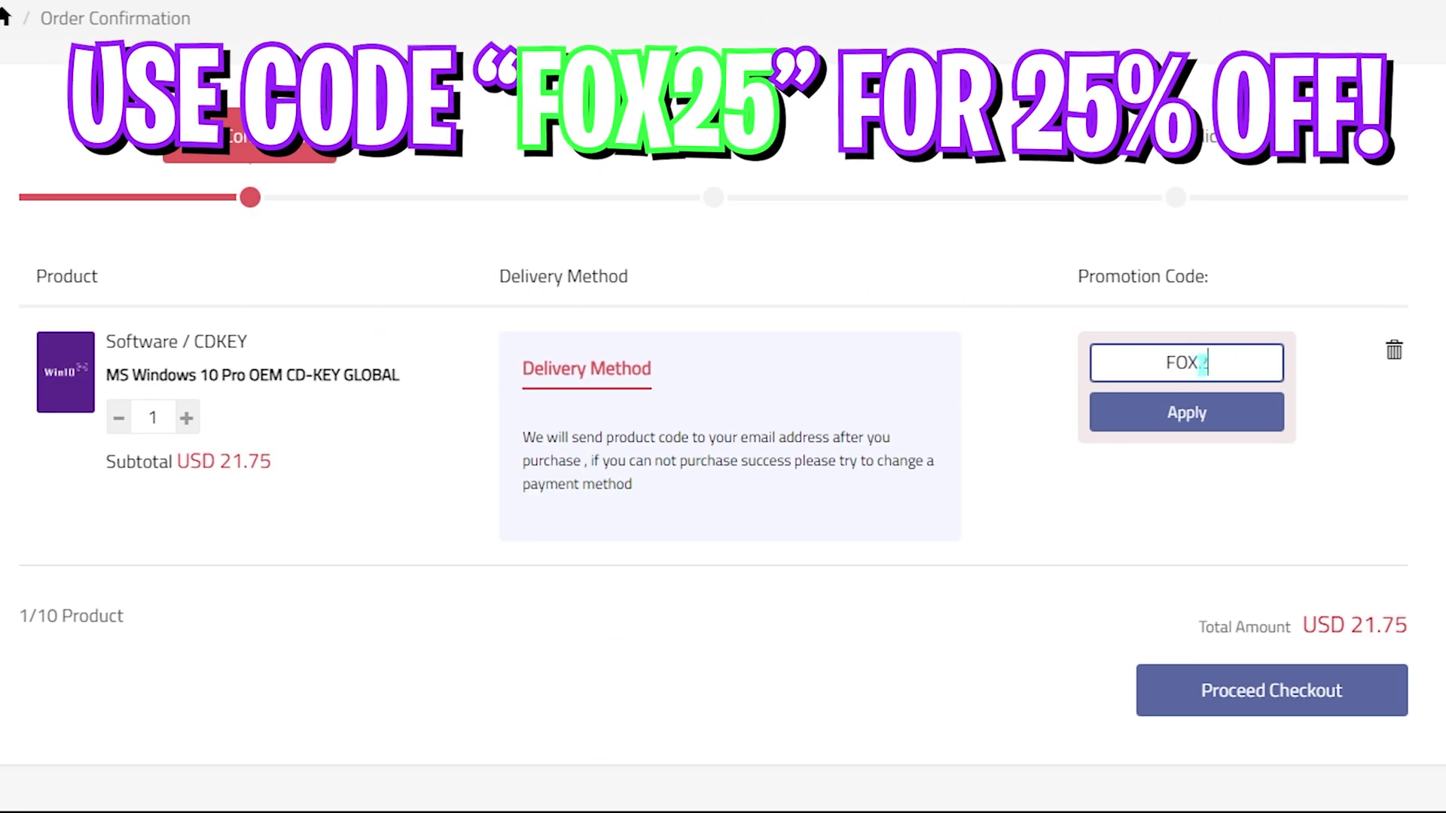
left_click(1144, 426)
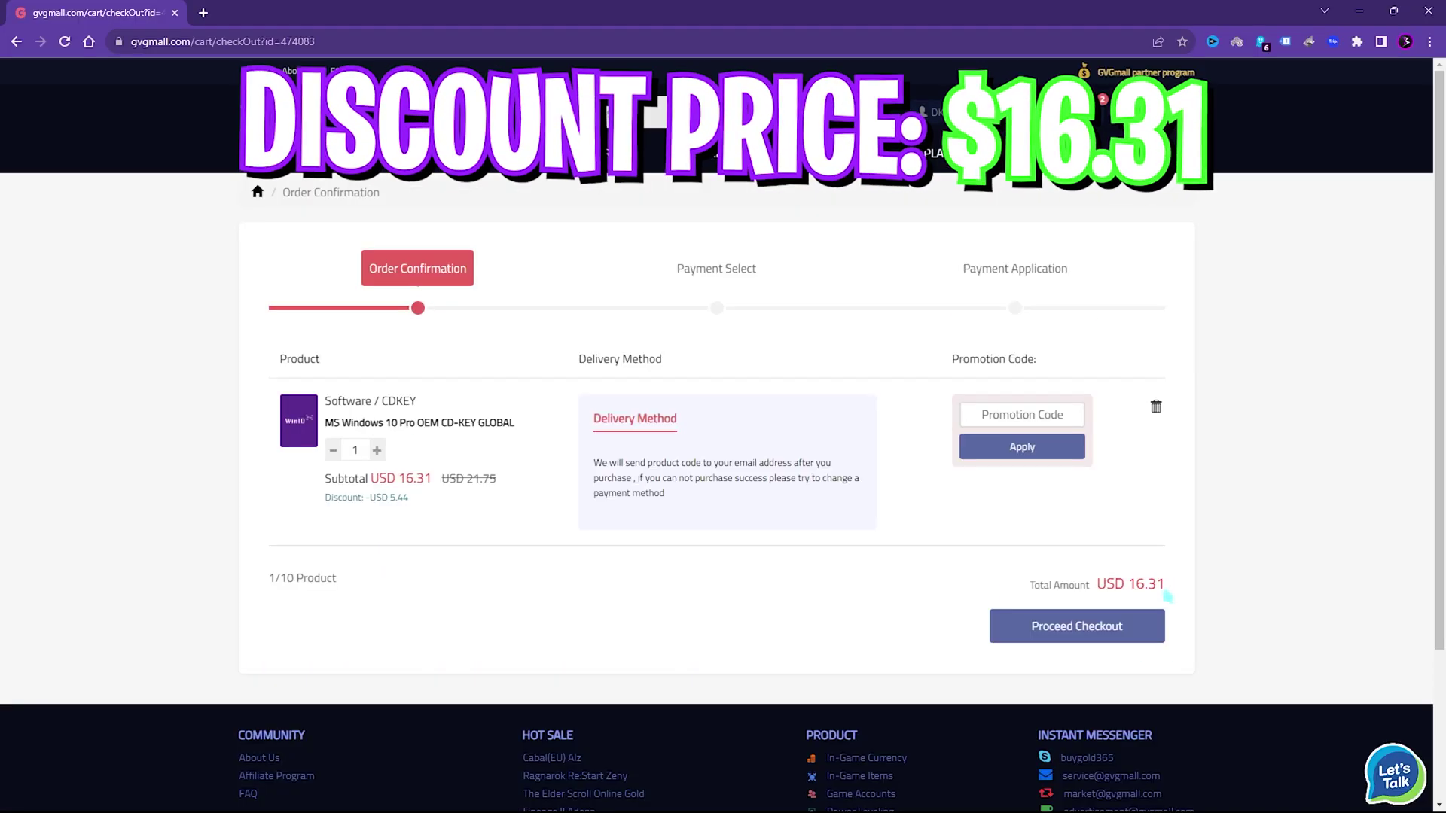
left_click_drag(1166, 595, 1113, 626)
Paste the purchased product key into Windows activation and check the activation status.
left_click(670, 545)
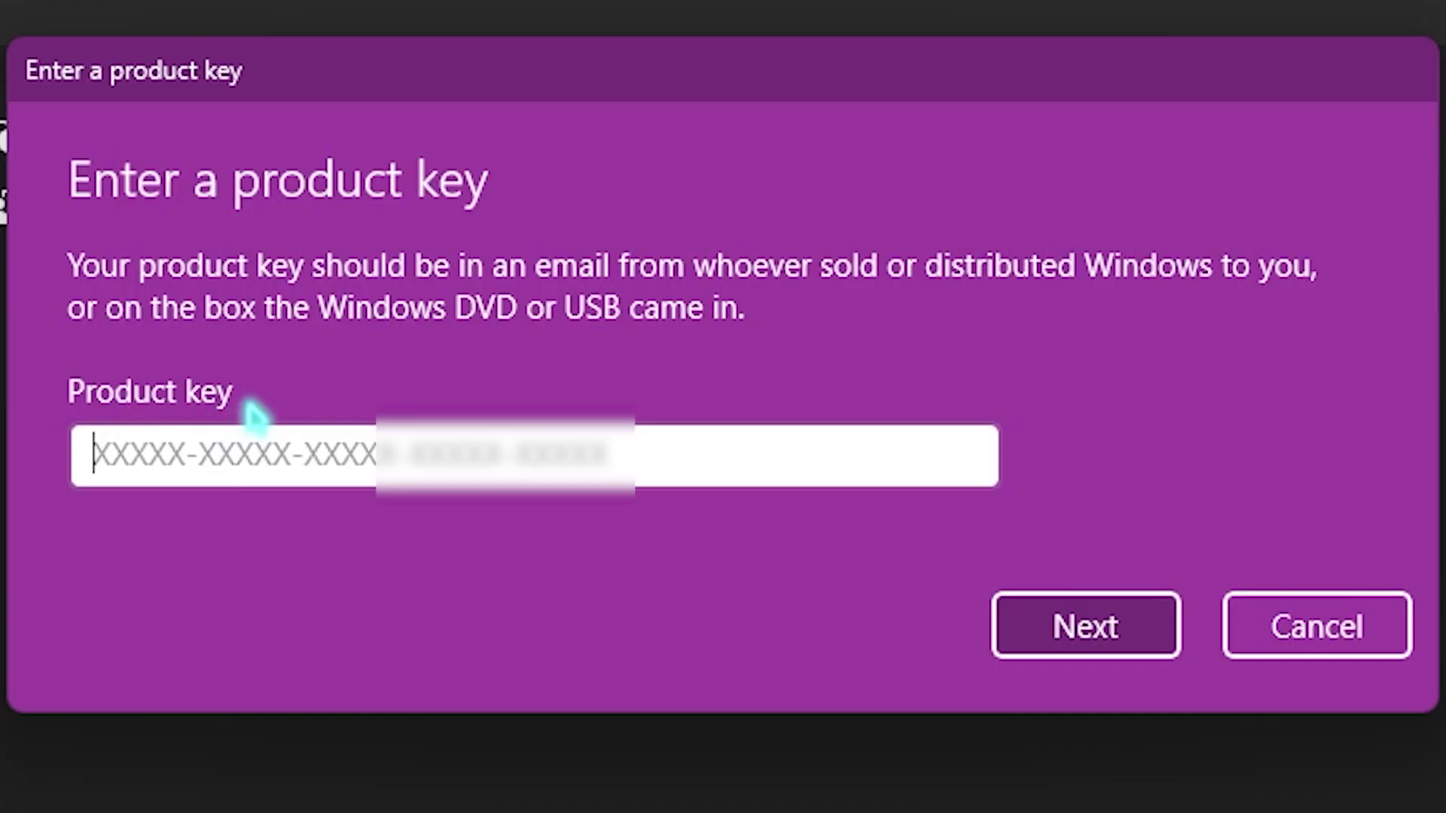
key("ctrl+v")
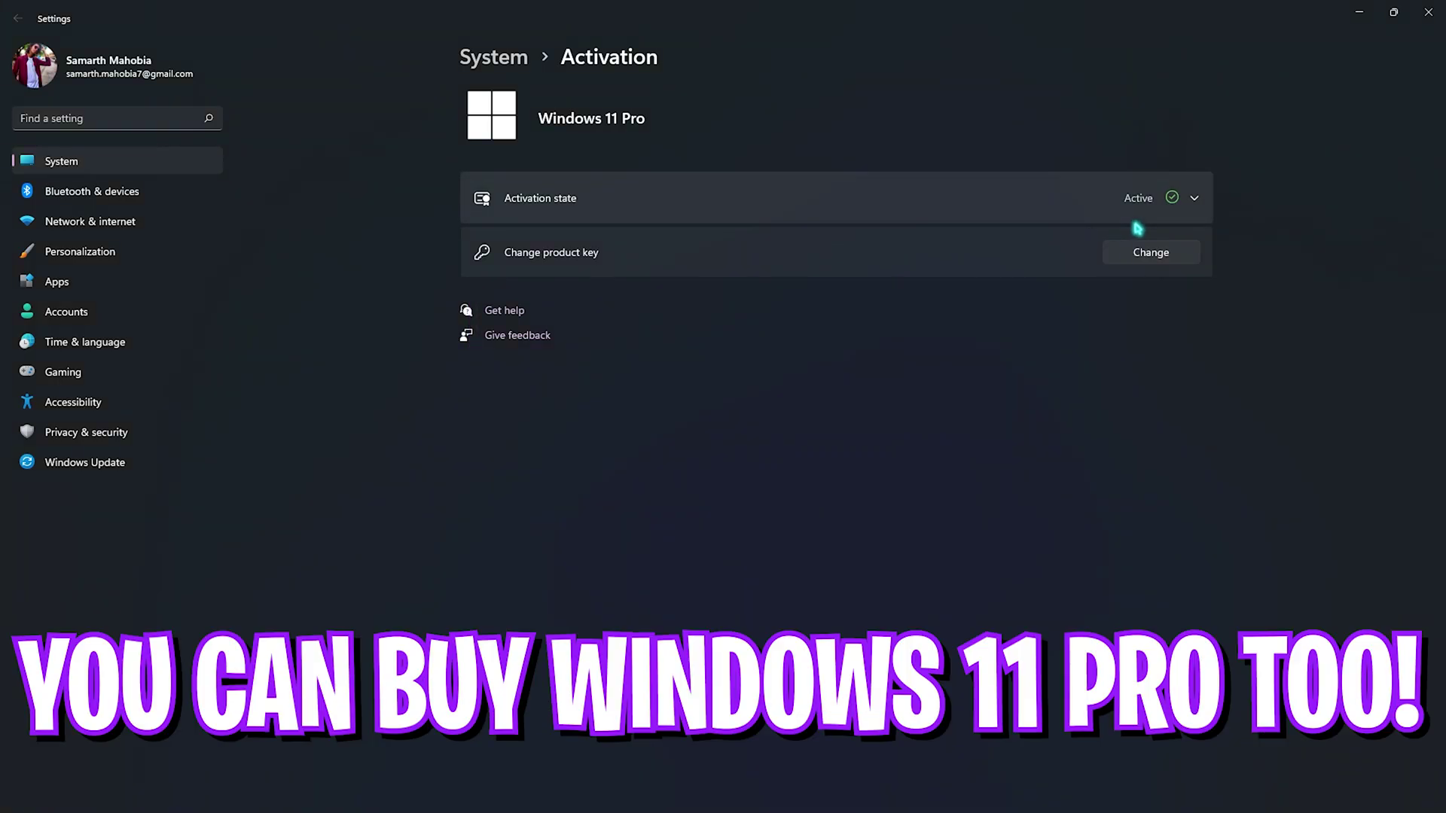
left_click(1188, 200)
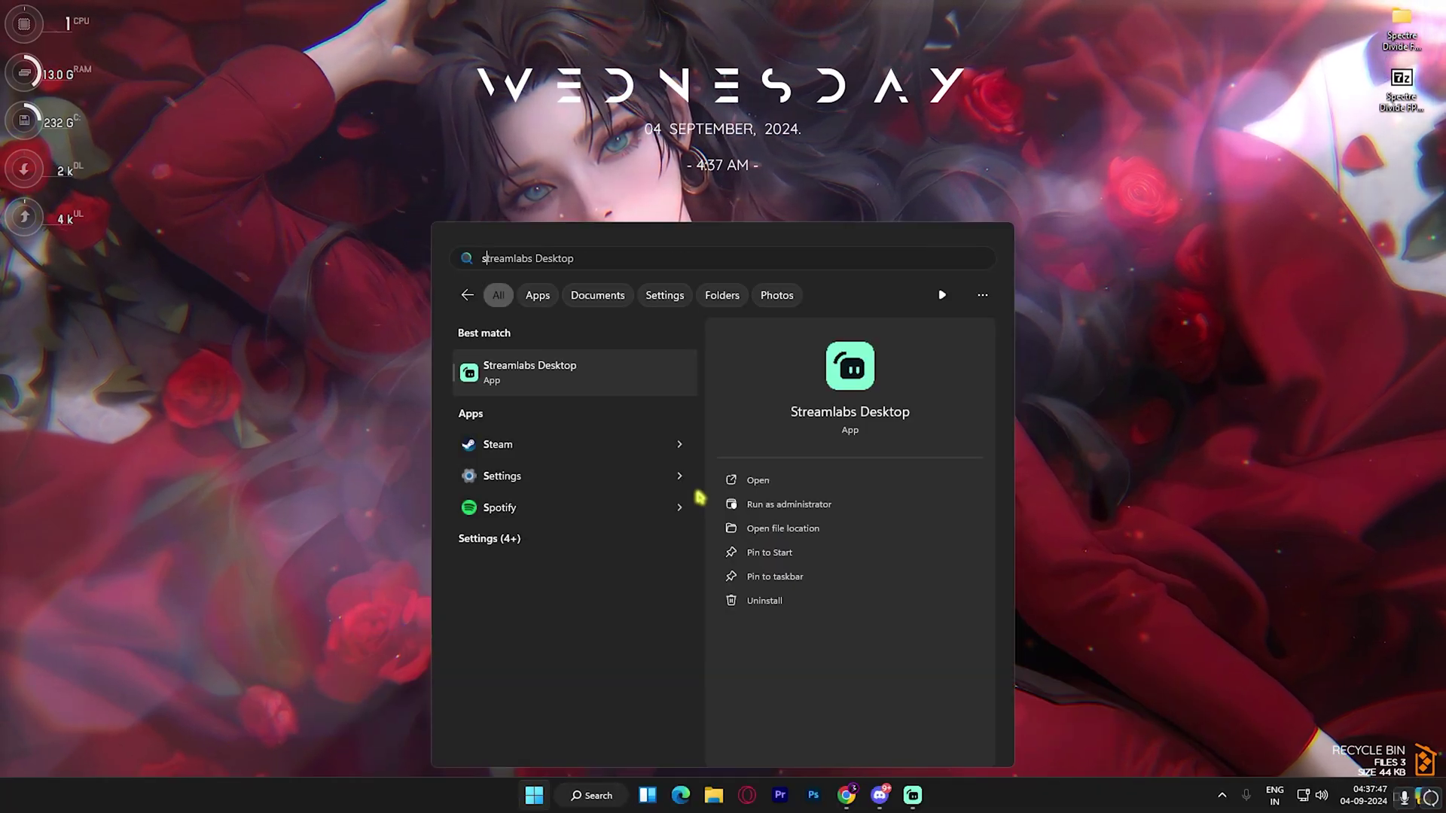
Open Spectre Divide's local install folder from the Steam library's Manage menu.
left_click(552, 444)
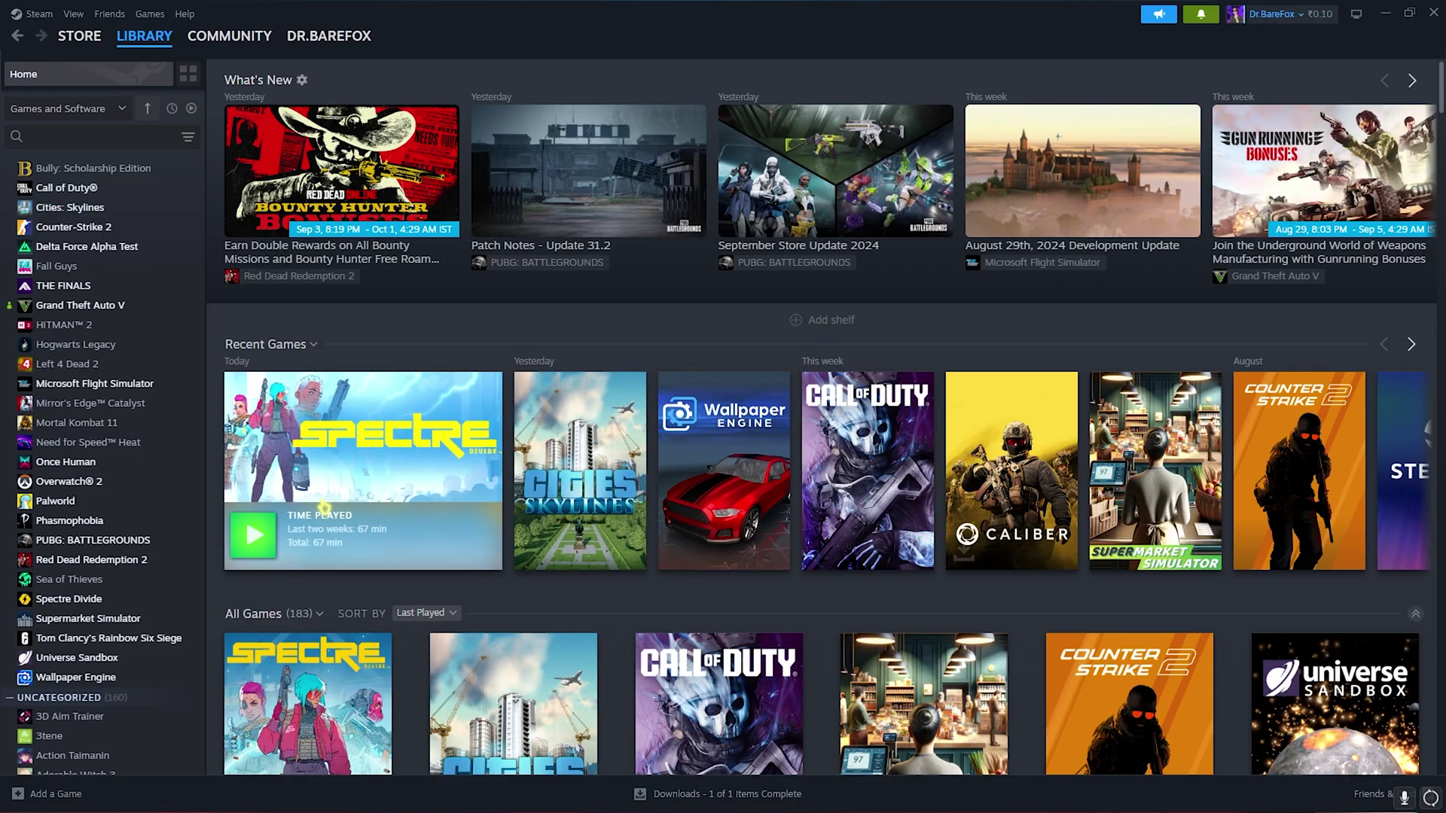
right_click(324, 506)
mouse_move(384, 590)
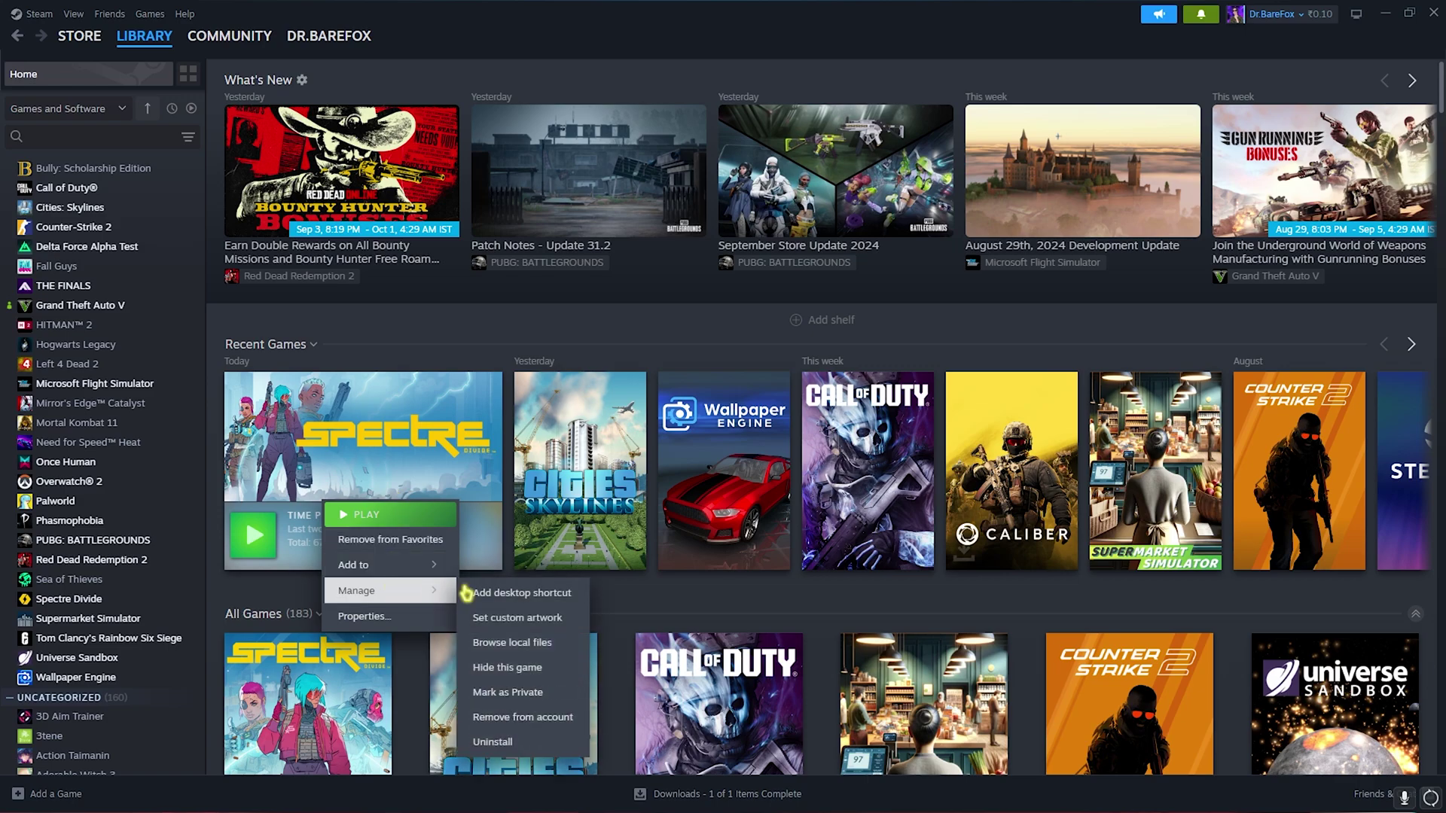
left_click(504, 651)
Navigate to Spectre\Binaries\Win64 and select SpectreClient-Win64-Shipping.exe.
double_click(198, 161)
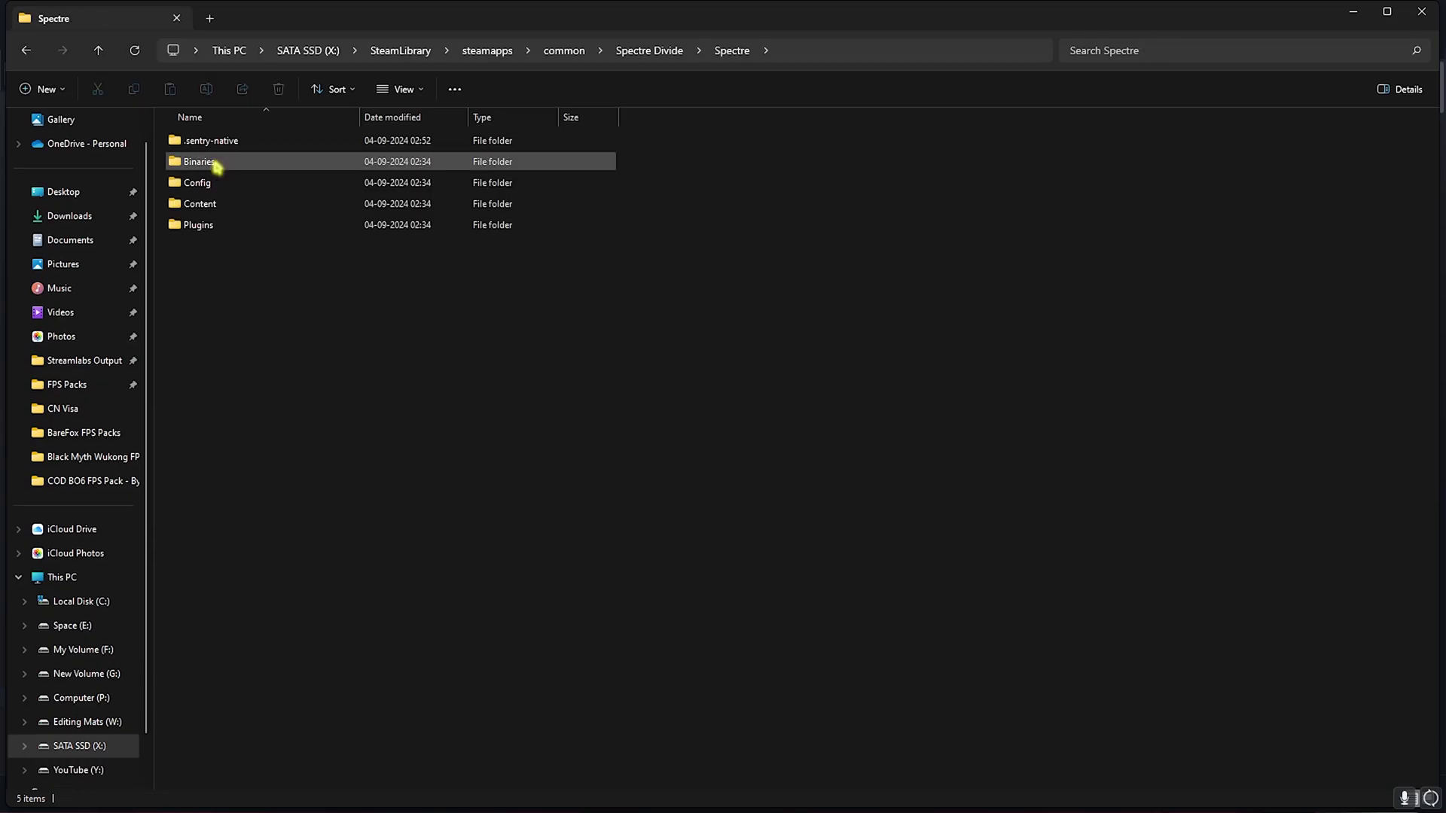
double_click(217, 163)
double_click(221, 145)
left_click(218, 208)
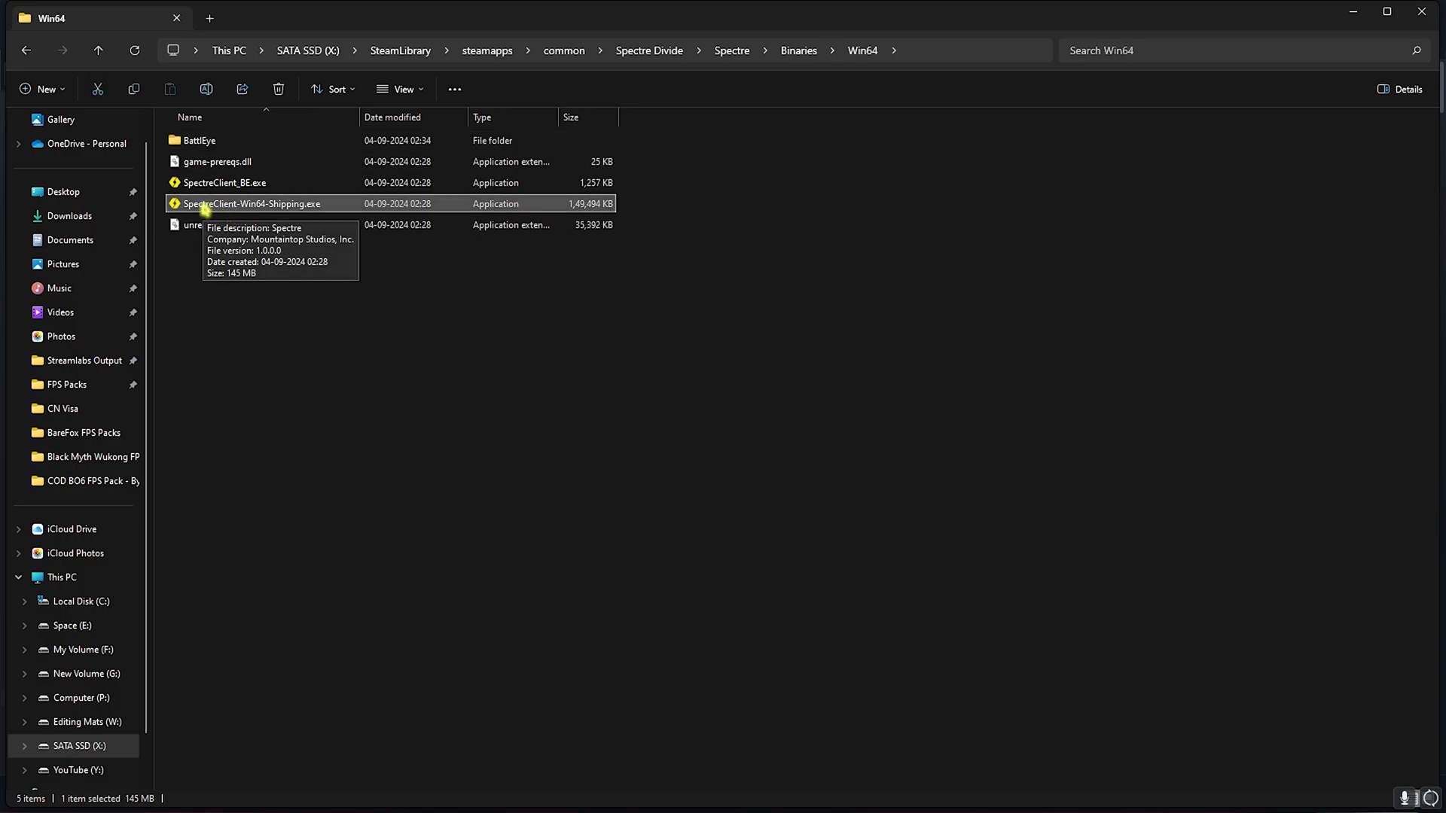
Disable fullscreen optimizations and set the high DPI scaling override to Application.
right_click(204, 210)
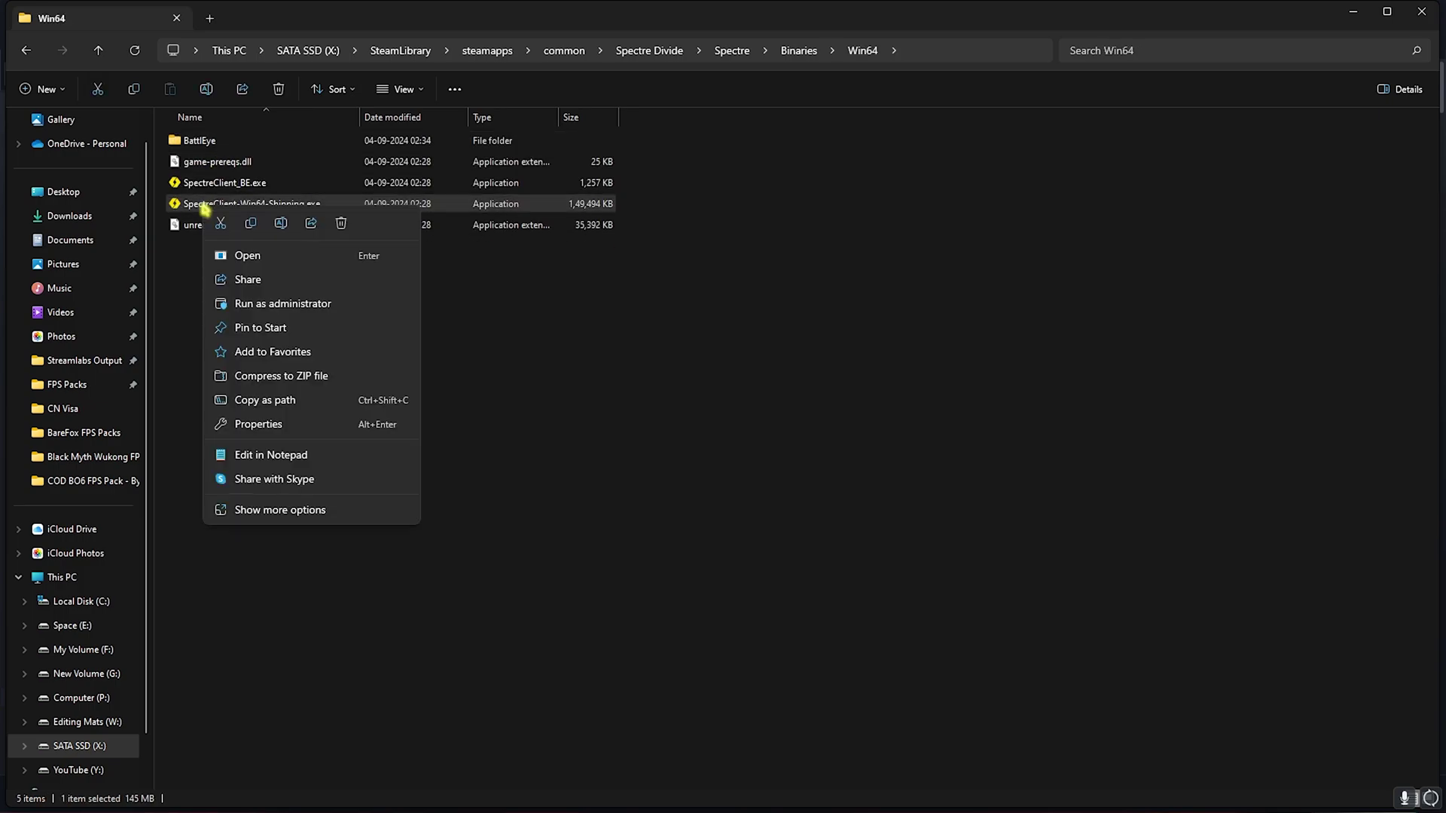
left_click(248, 425)
left_click(344, 251)
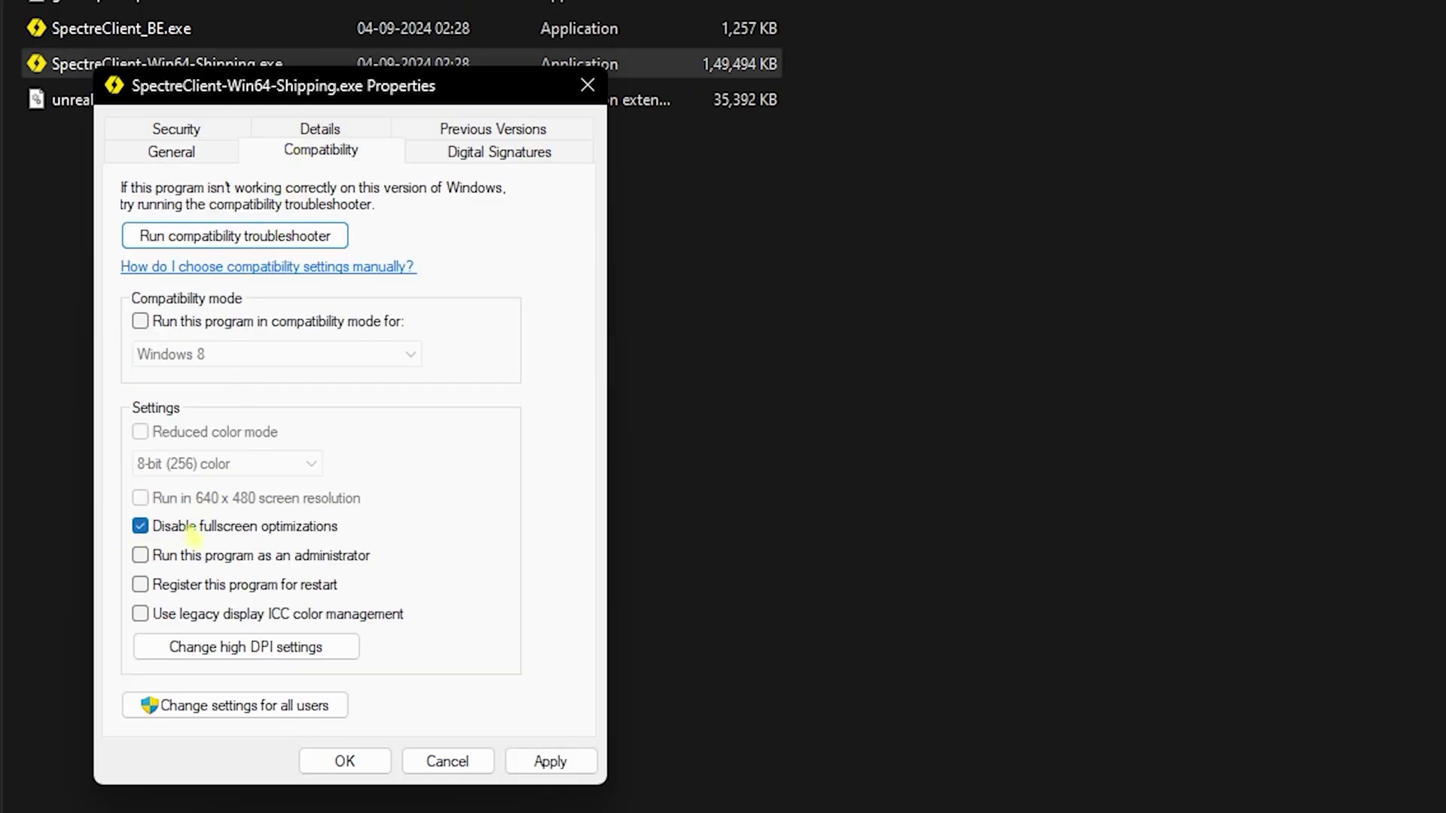
left_click(230, 650)
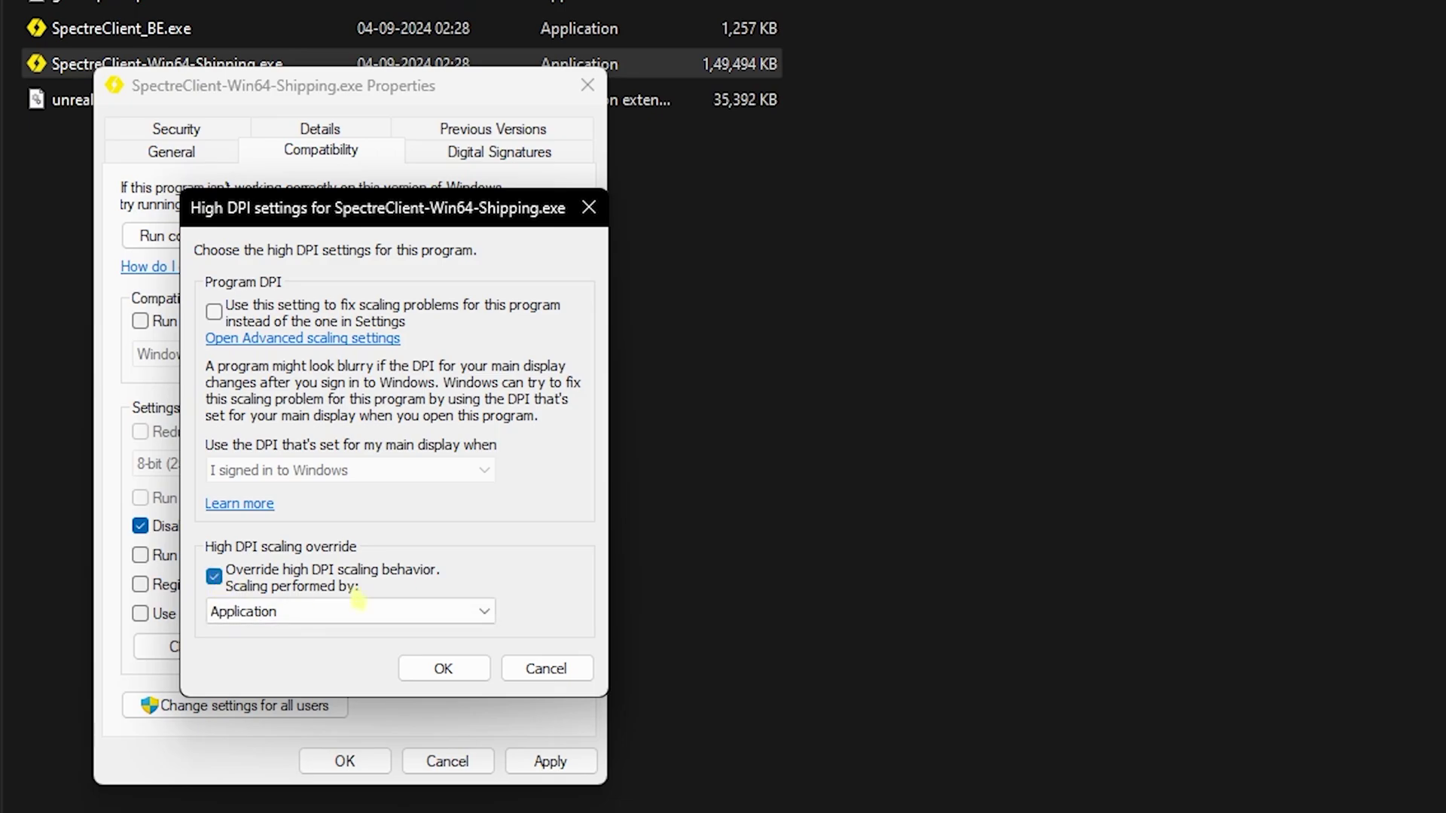
left_click(442, 668)
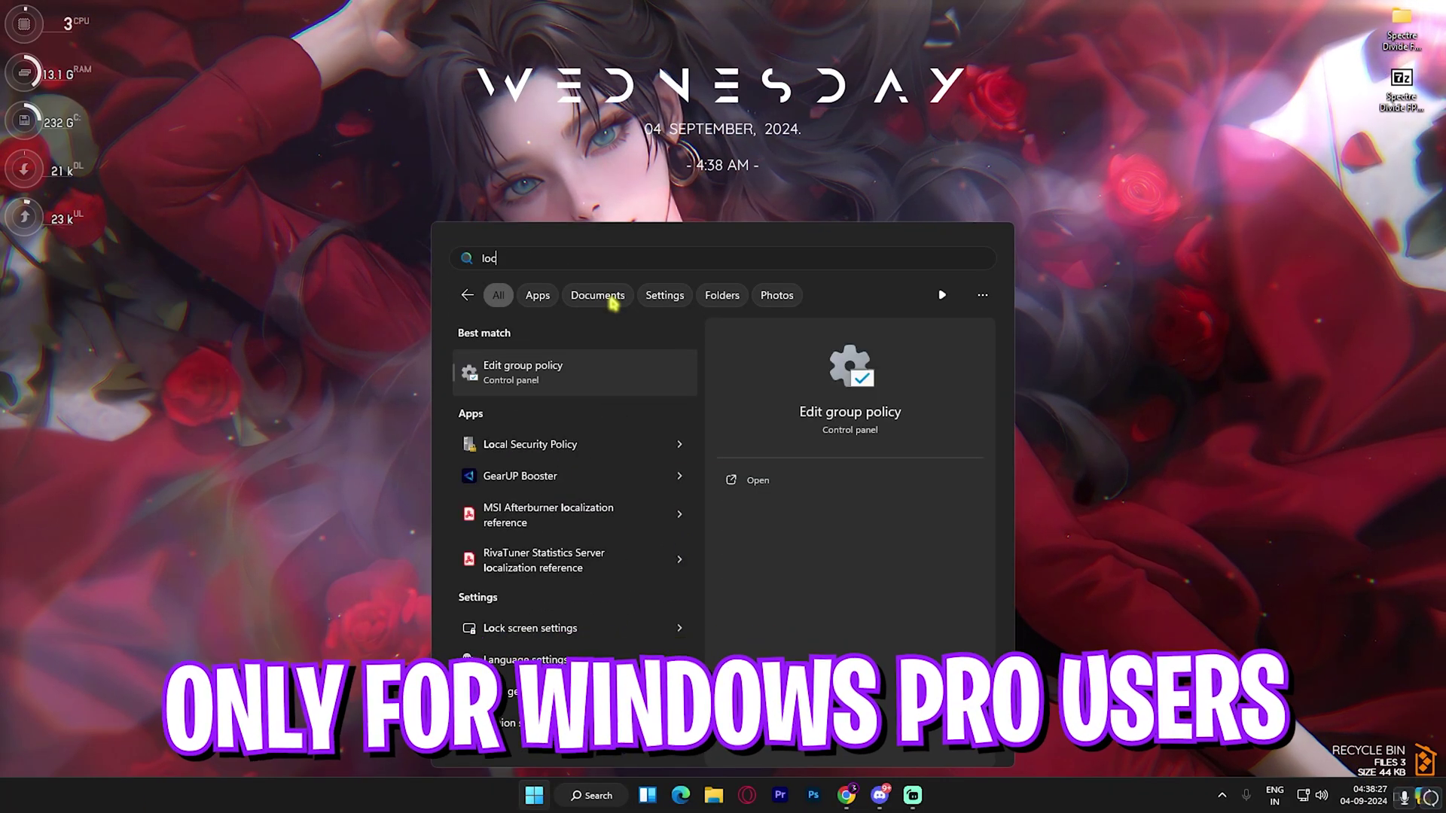
Open the Local Group Policy Editor maximized and navigate to Windows Components > App Privacy.
key("Return")
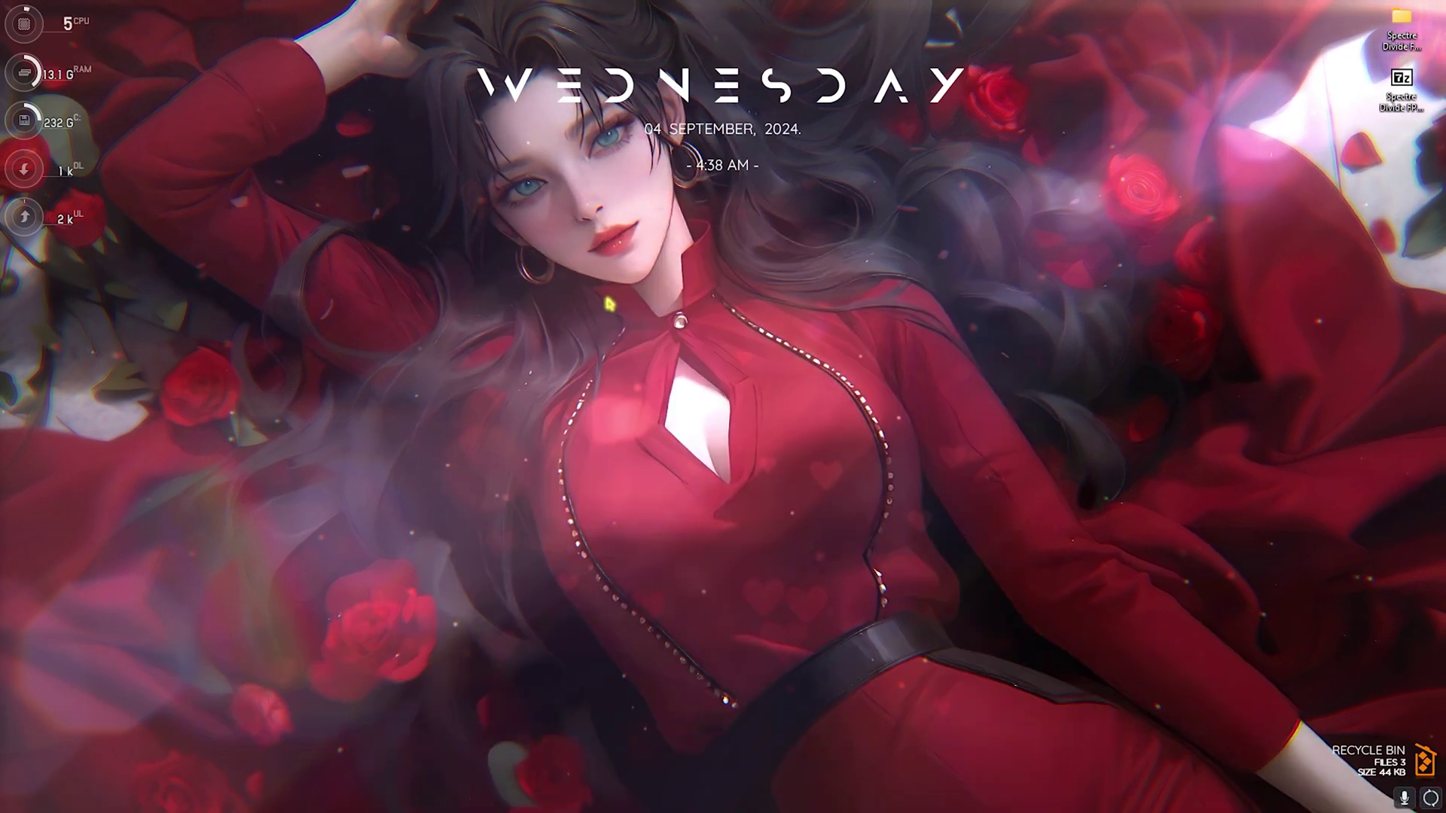
left_click(636, 128)
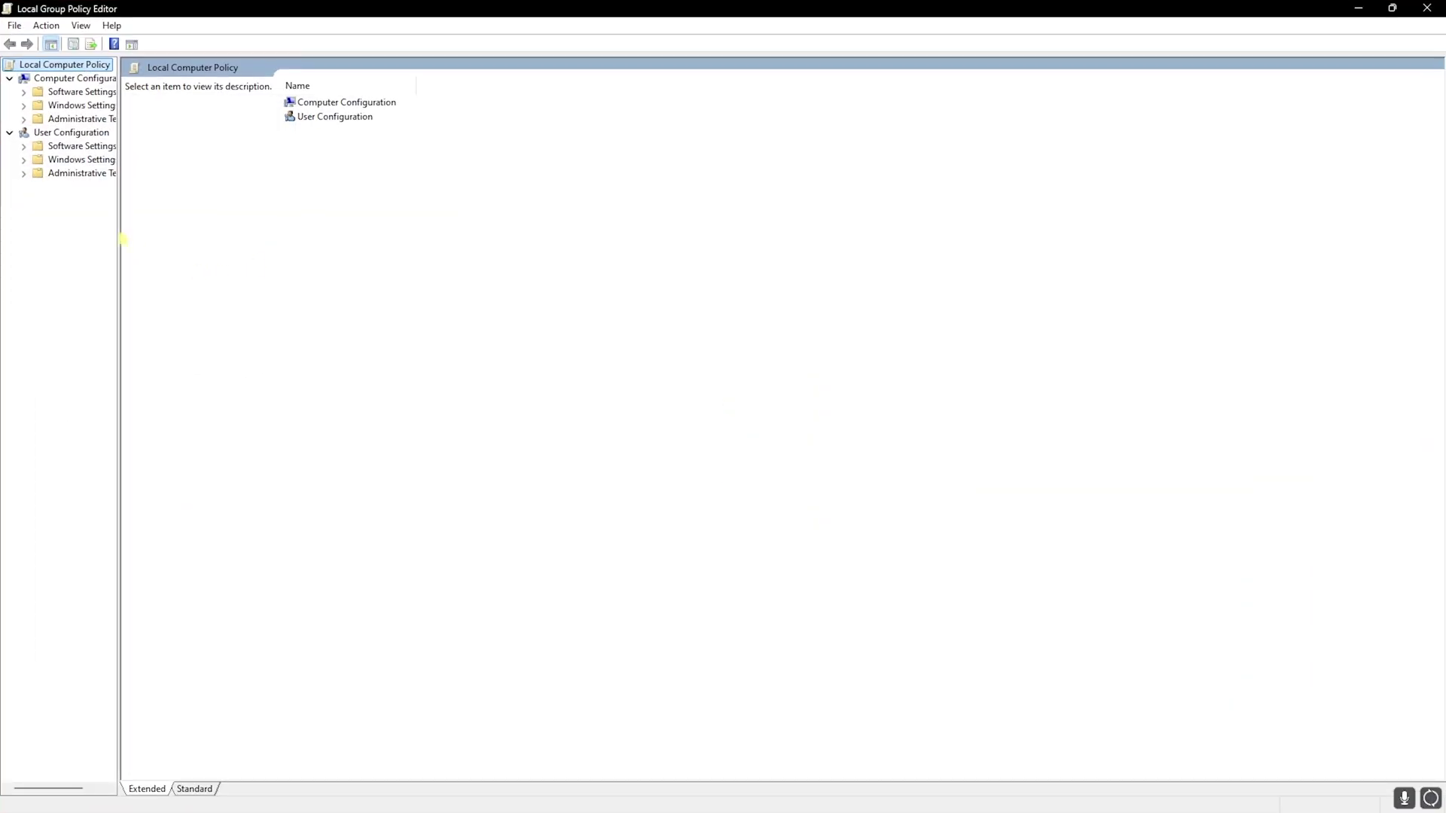
left_click_drag(118, 224, 252, 219)
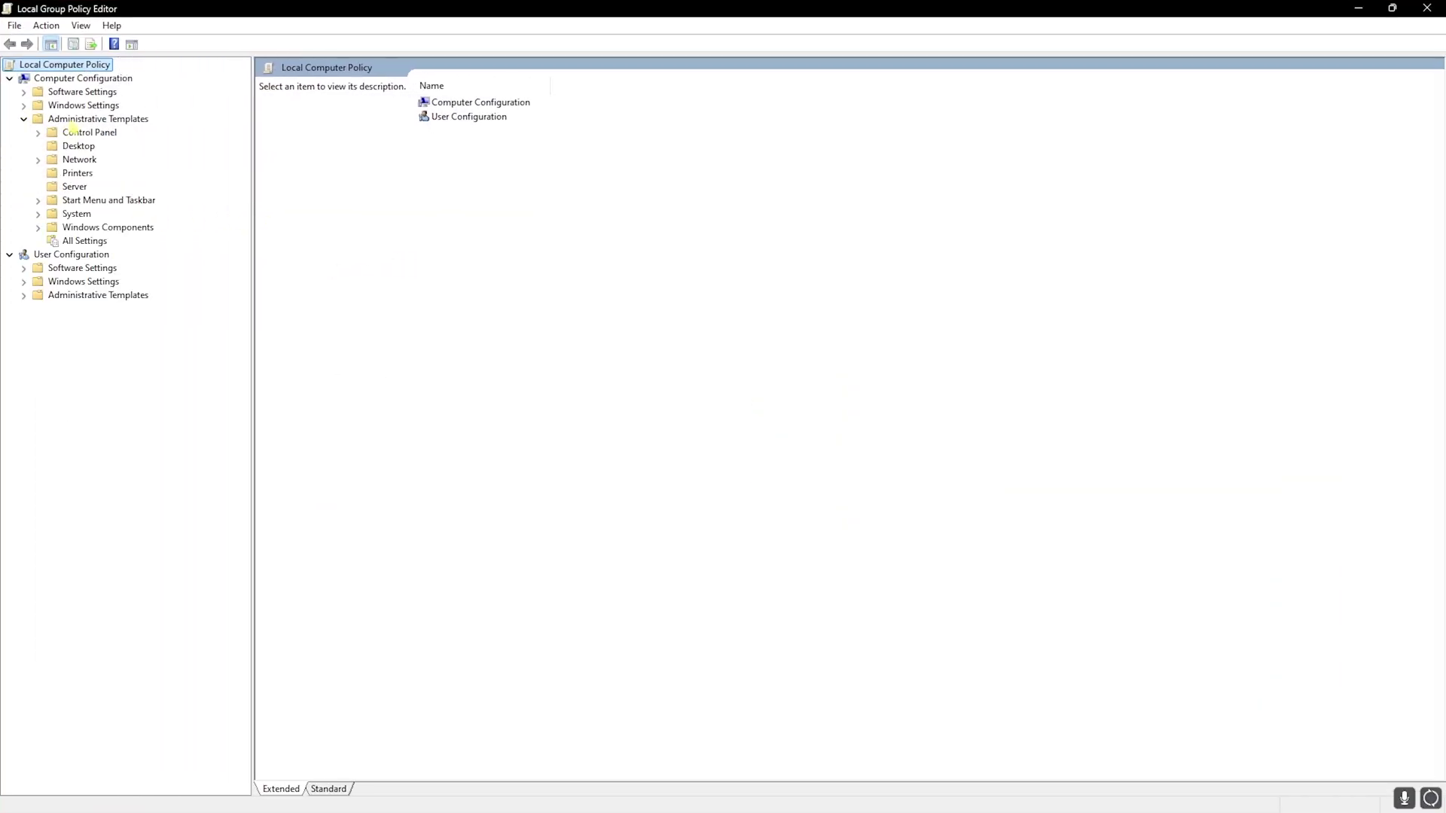
left_click(39, 227)
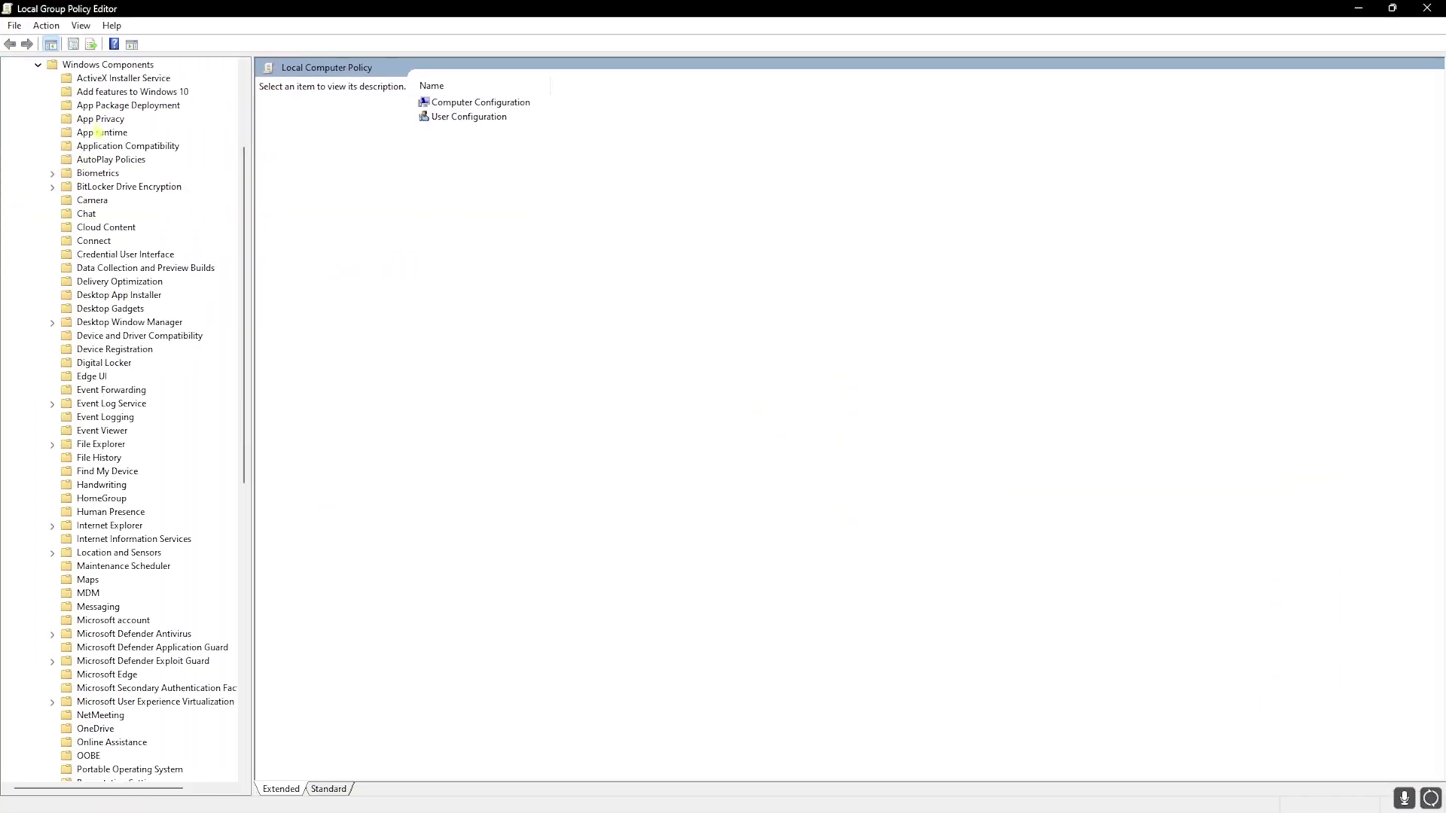
left_click(101, 120)
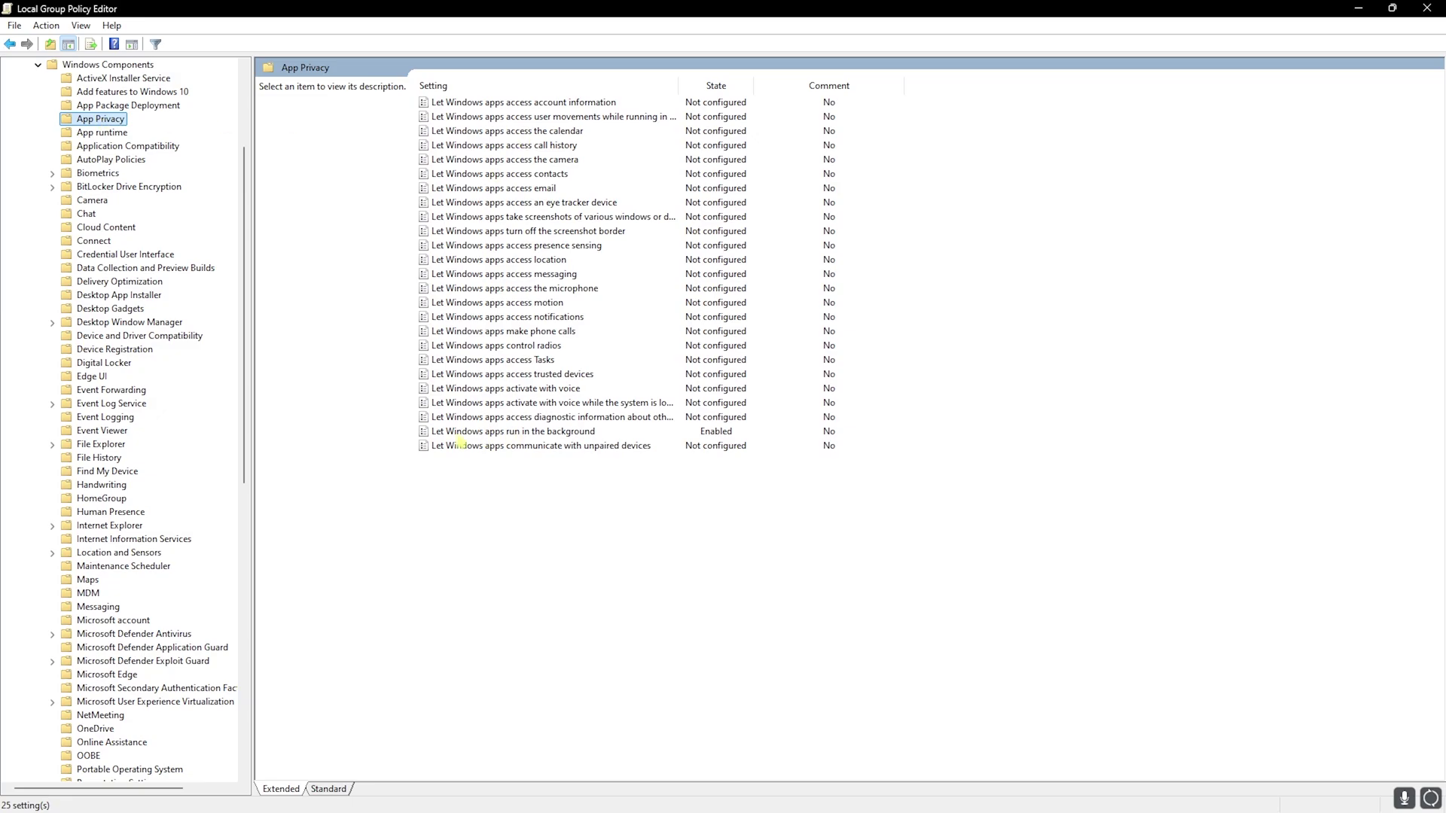
Enable 'Let Windows apps run in the background' with Force Deny as the default for all apps.
double_click(460, 434)
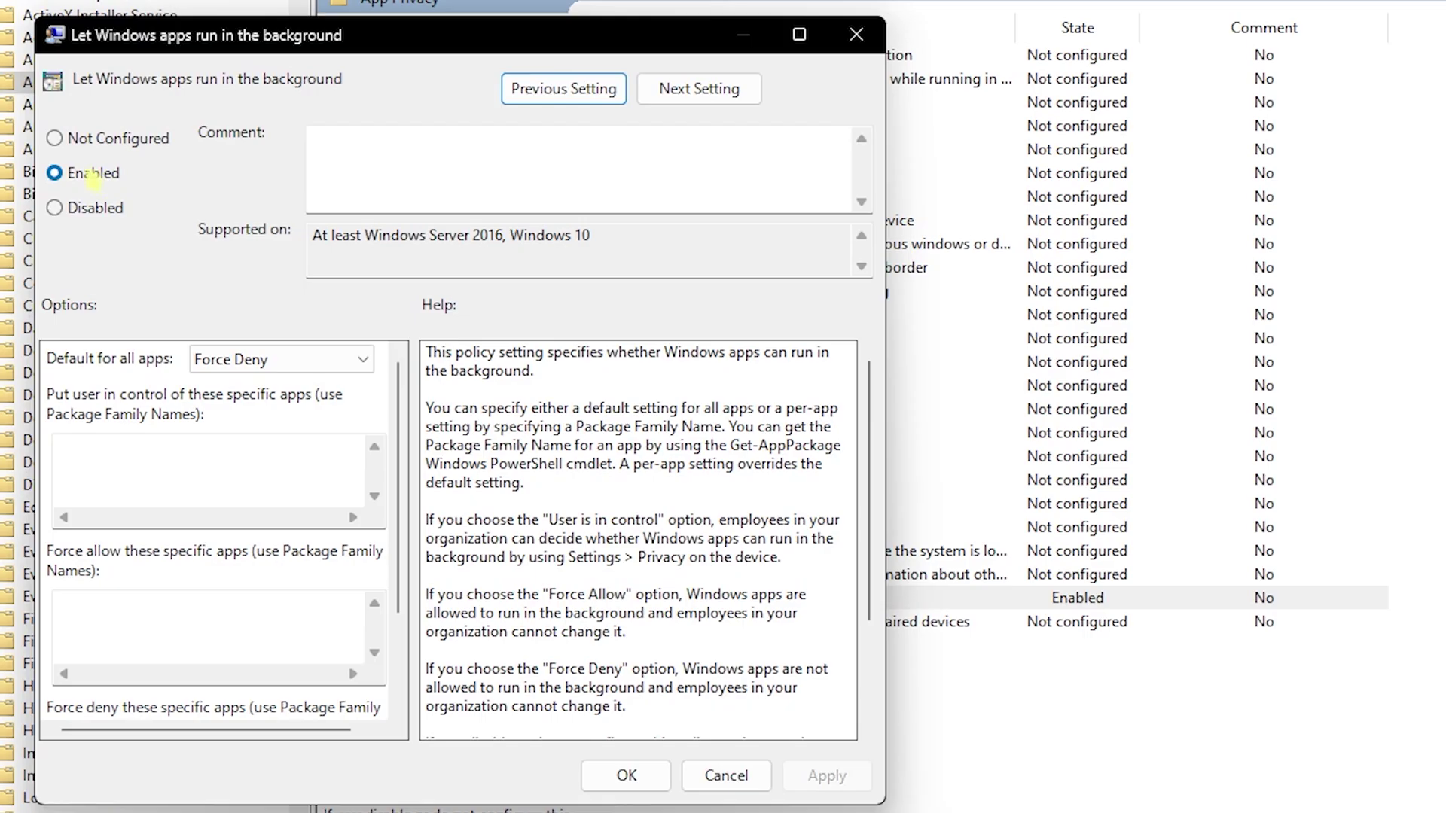
left_click(219, 363)
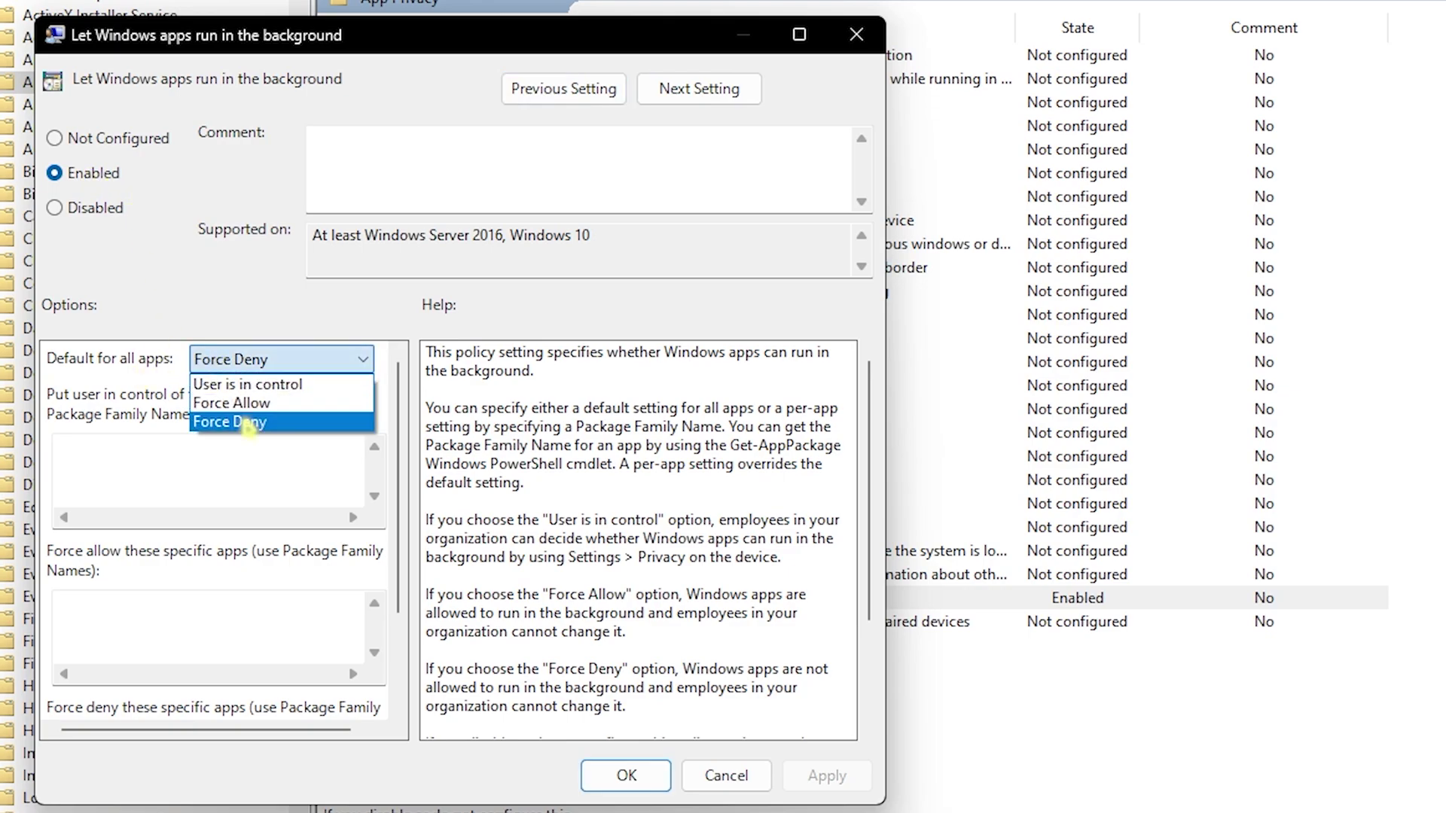
left_click(248, 426)
left_click(826, 777)
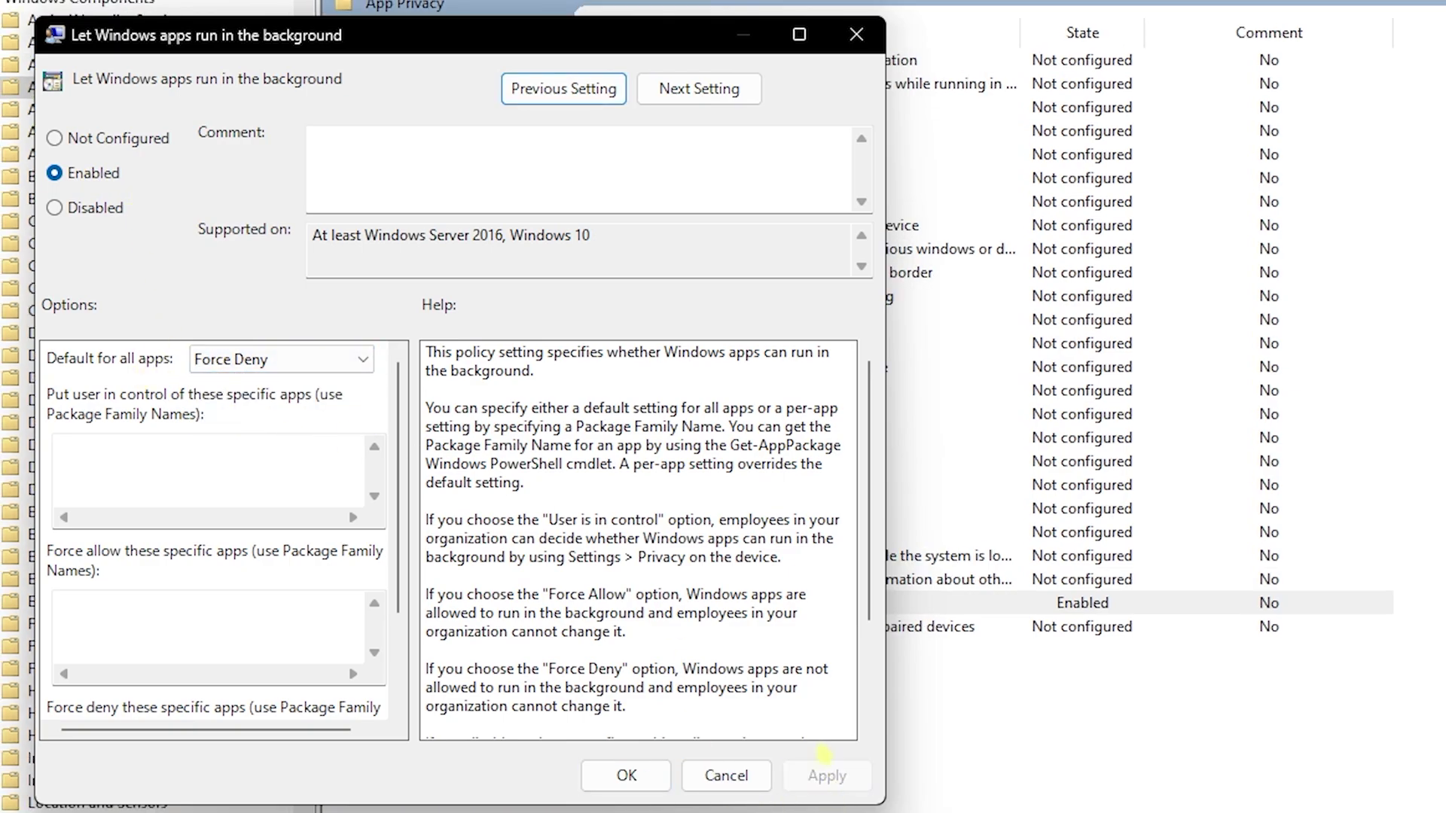
left_click(874, 32)
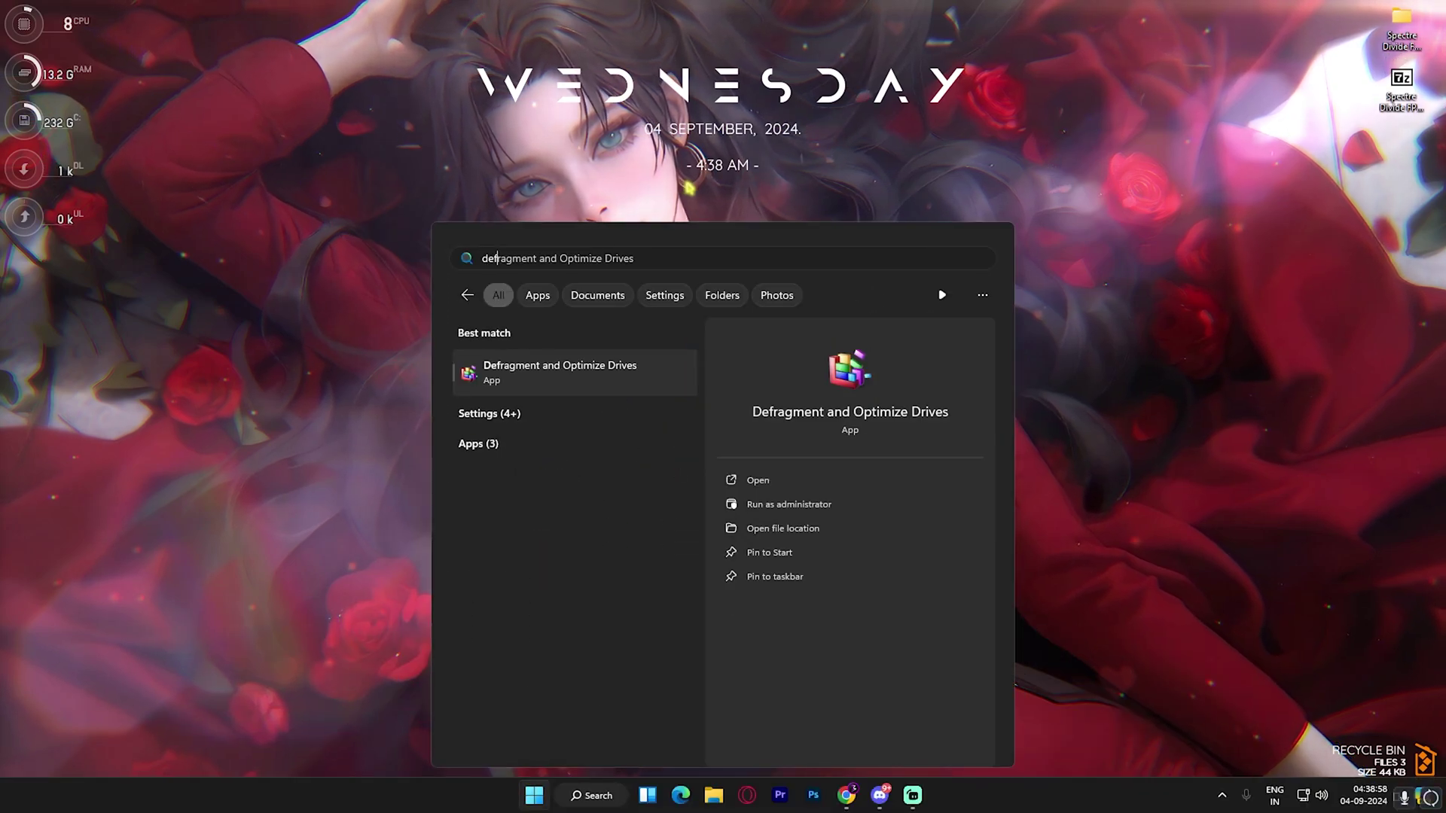
Optimize the C: drive, then analyze and optimize the Space (E:) drive.
key("Return")
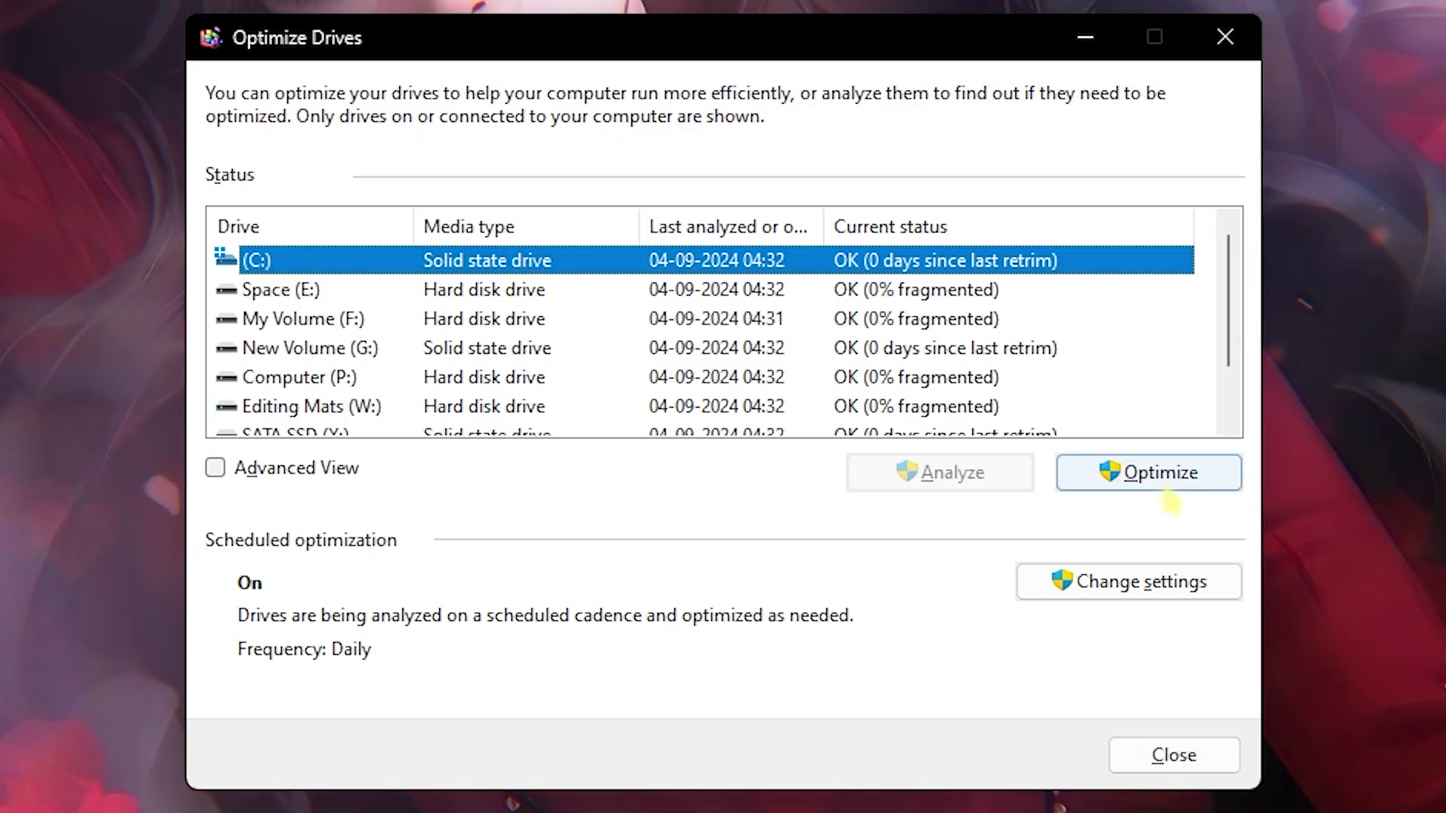
left_click(1160, 475)
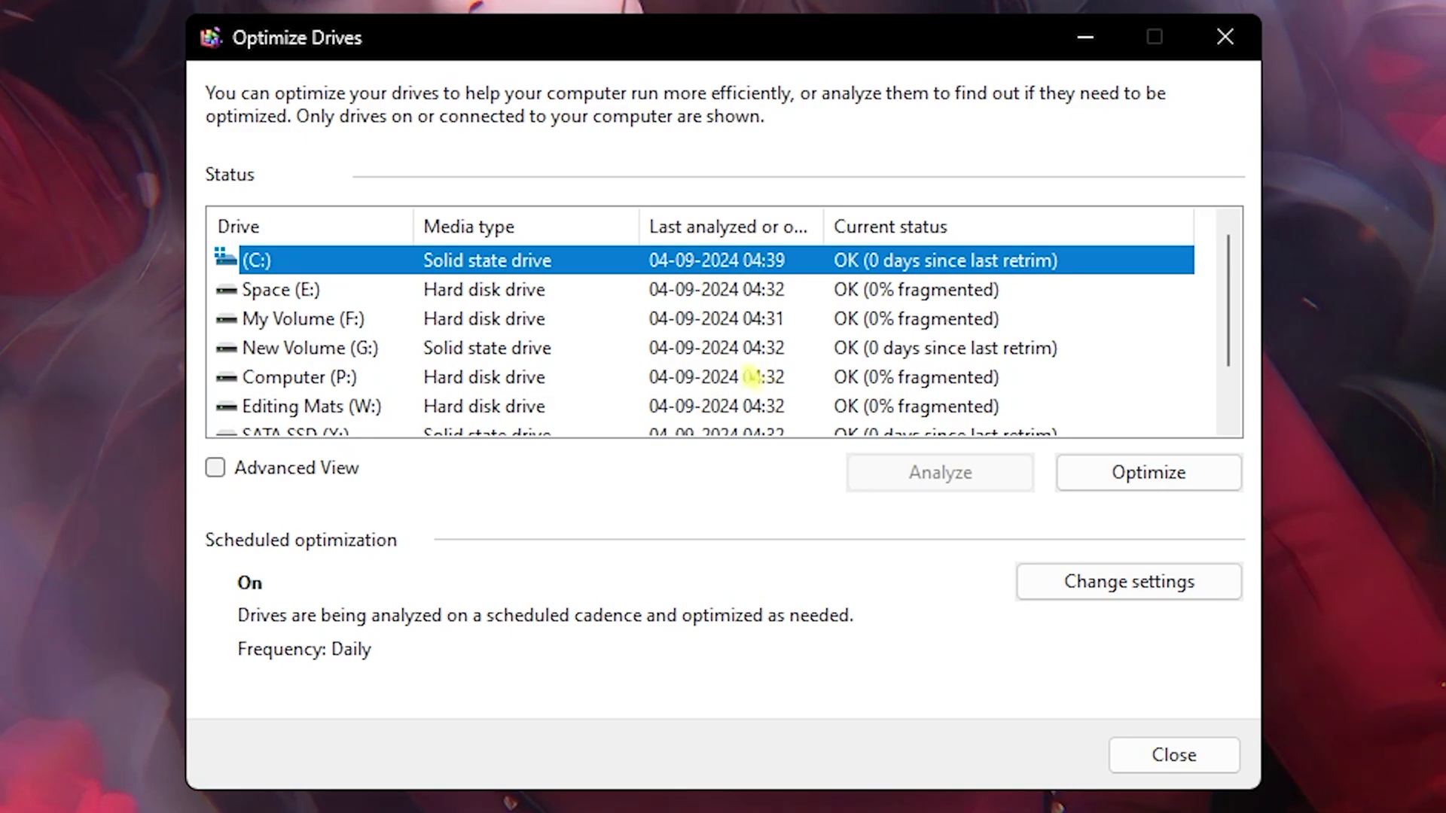
left_click(424, 291)
left_click(942, 472)
left_click(1093, 472)
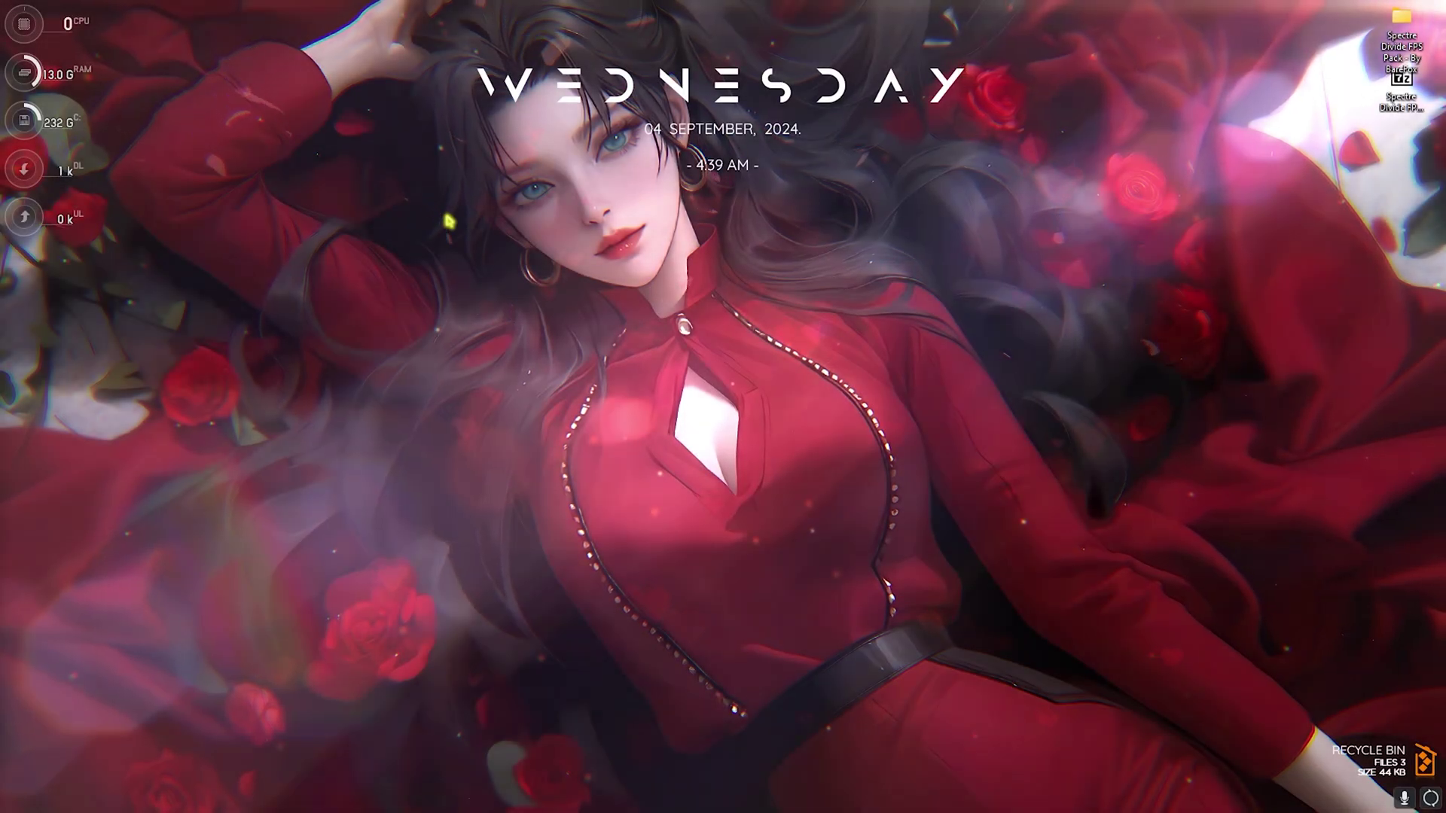
Open the 'Create a restore point' settings from Windows search.
key("super")
type("create a restore point")
key("BackSpace")
key("BackSpace")
key("BackSpace")
key("BackSpace")
key("BackSpace")
key("BackSpace")
key("BackSpace")
key("BackSpace")
key("BackSpace")
key("BackSpace")
key("BackSpace")
key("BackSpace")
key("BackSpace")
key("BackSpace")
key("BackSpace")
key("BackSpace")
key("BackSpace")
key("BackSpace")
type("rear")
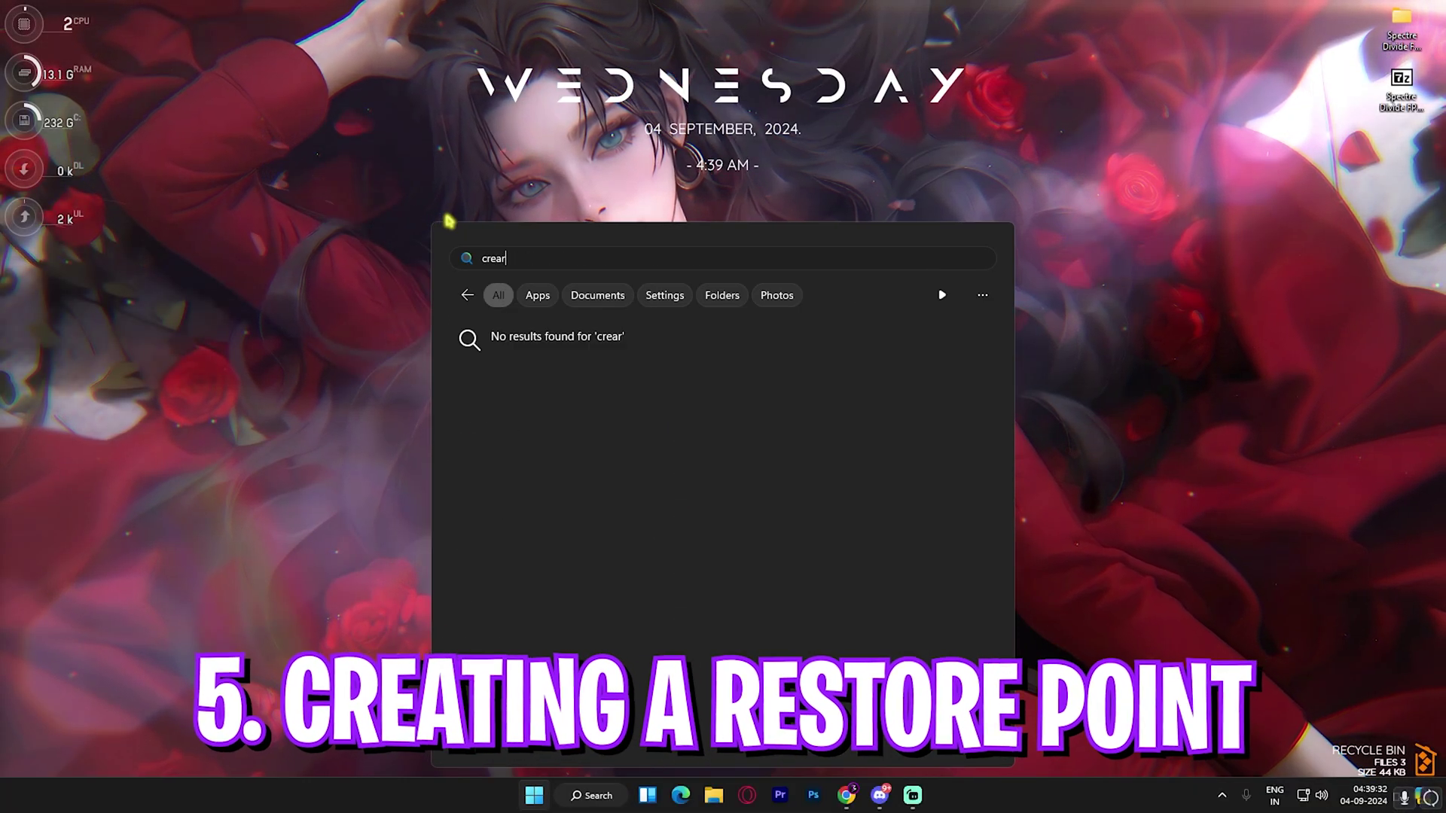
key("BackSpace")
type("te a restore point")
key("Return")
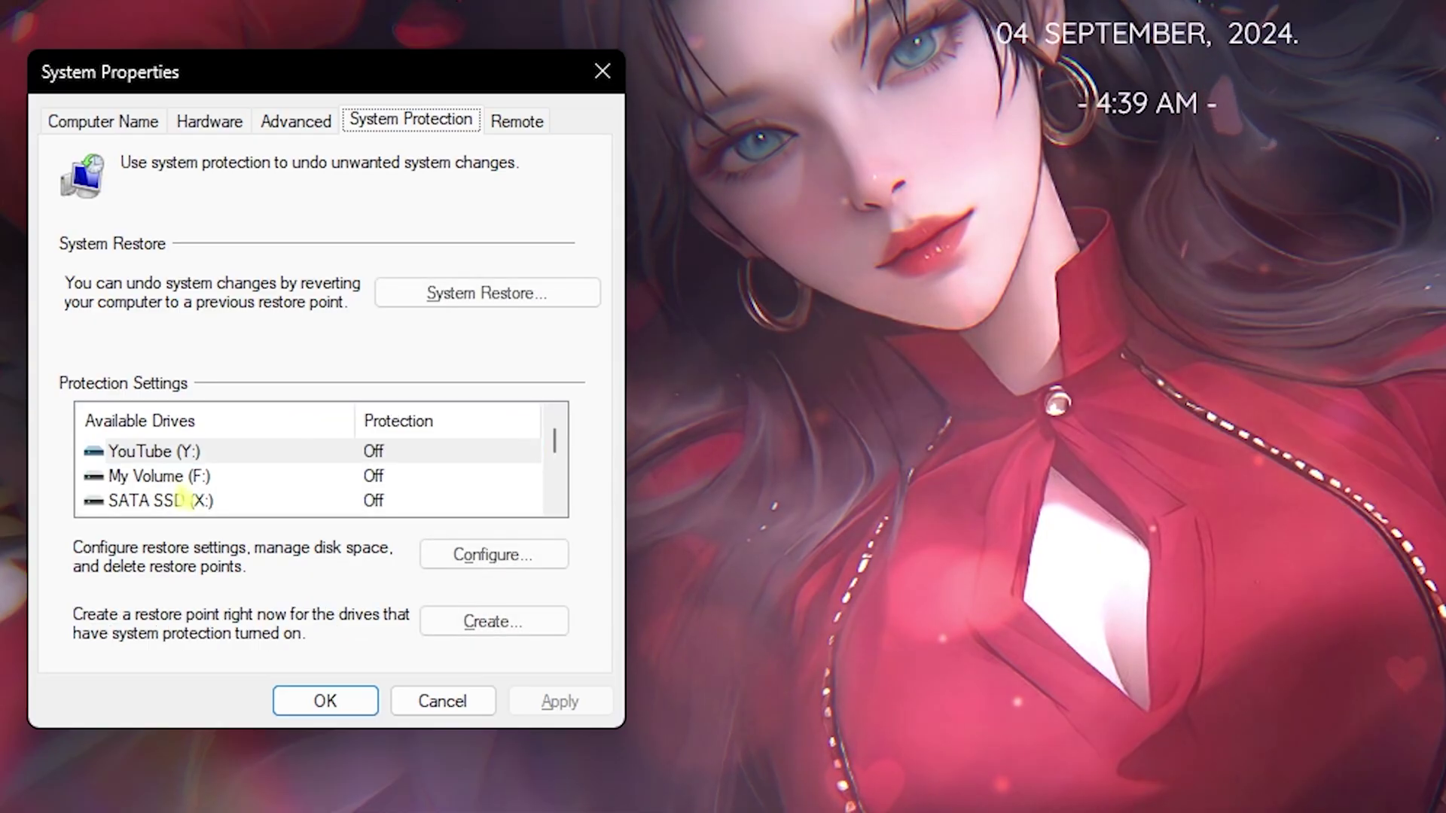
Create a new restore point for Local Disk (C:) with a short description, then close System Properties.
scroll(226, 361, "down", 2)
left_click(267, 371)
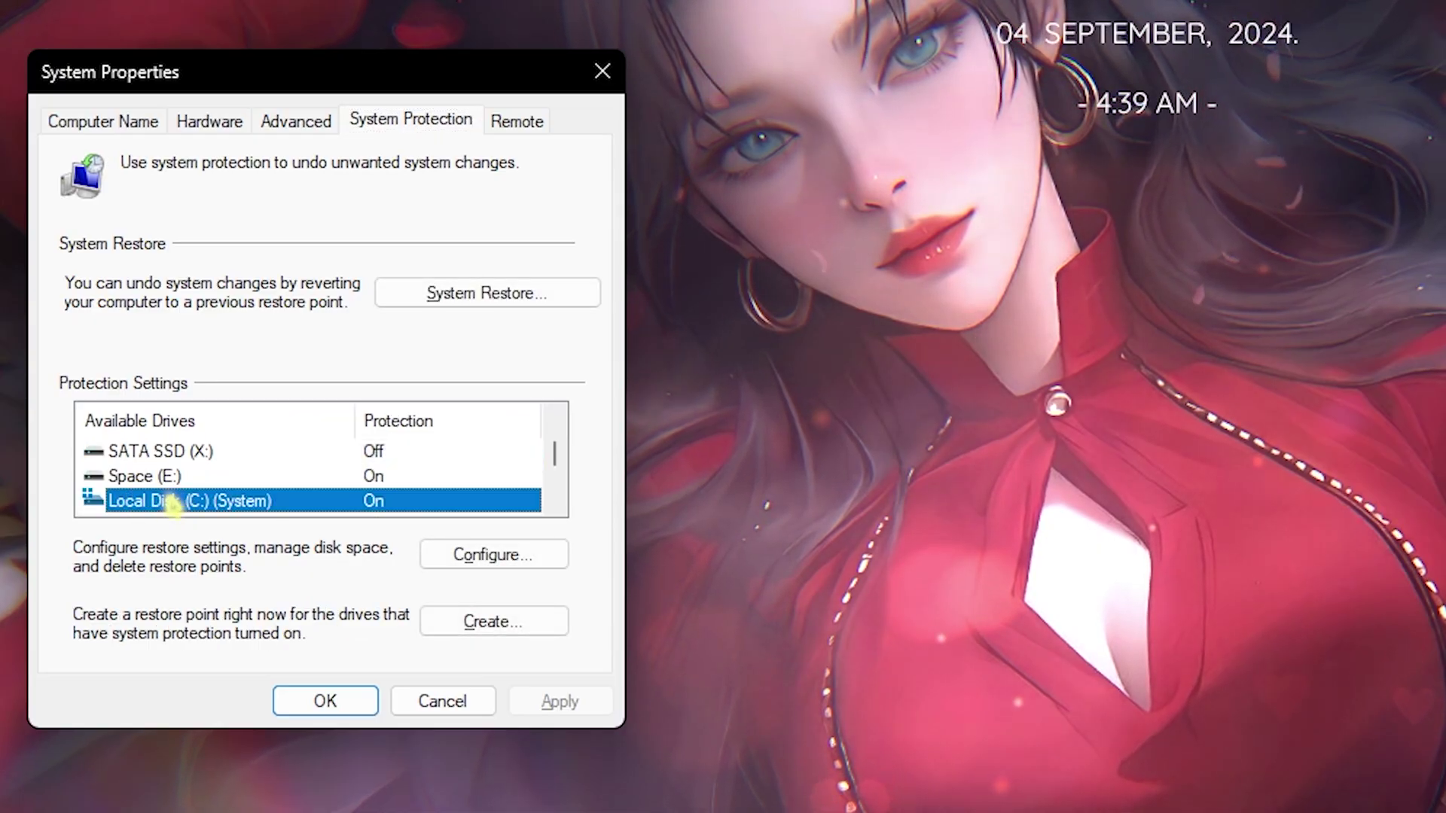
left_click(491, 622)
type("S[e")
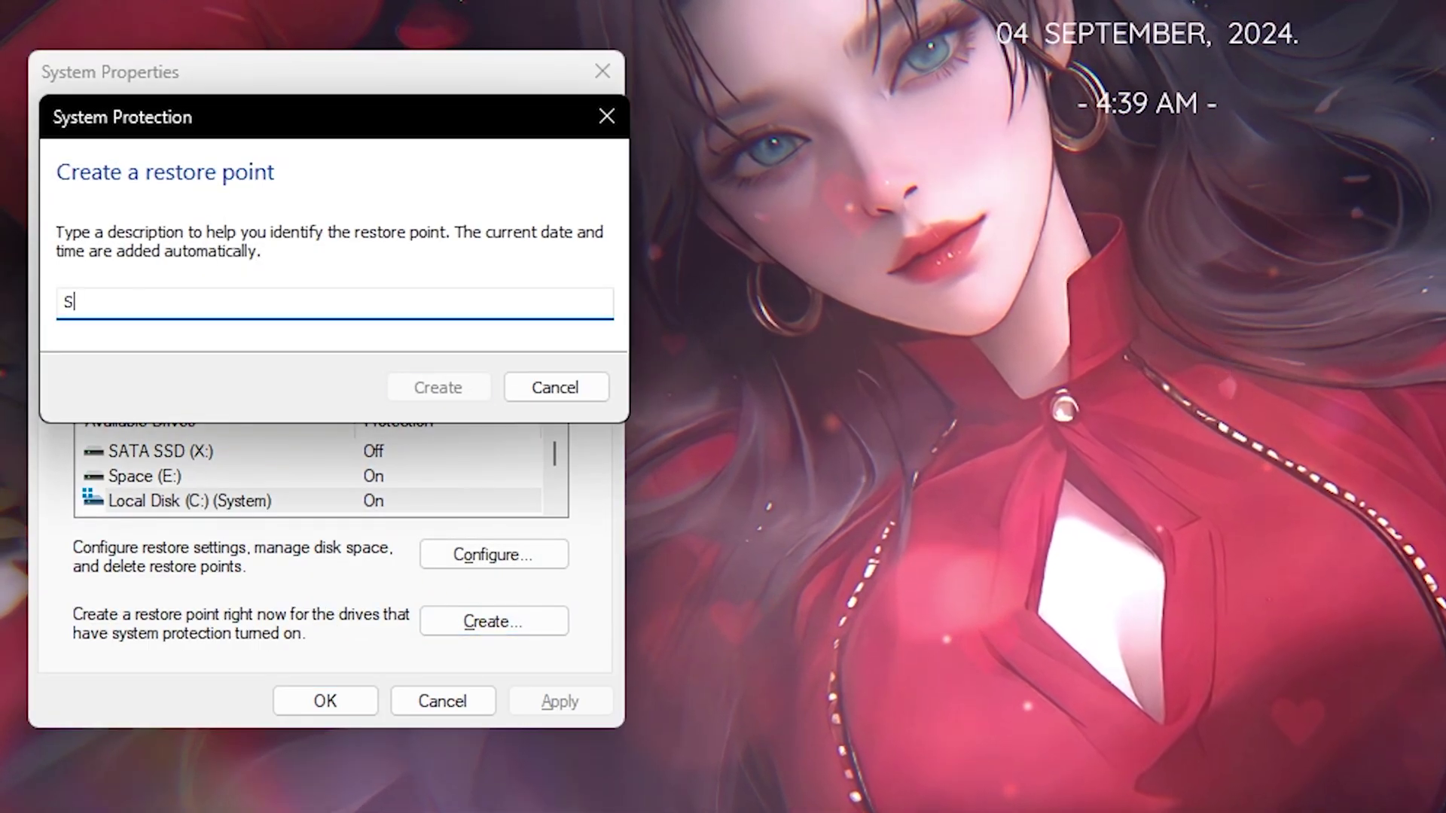
type("cv")
key("Return")
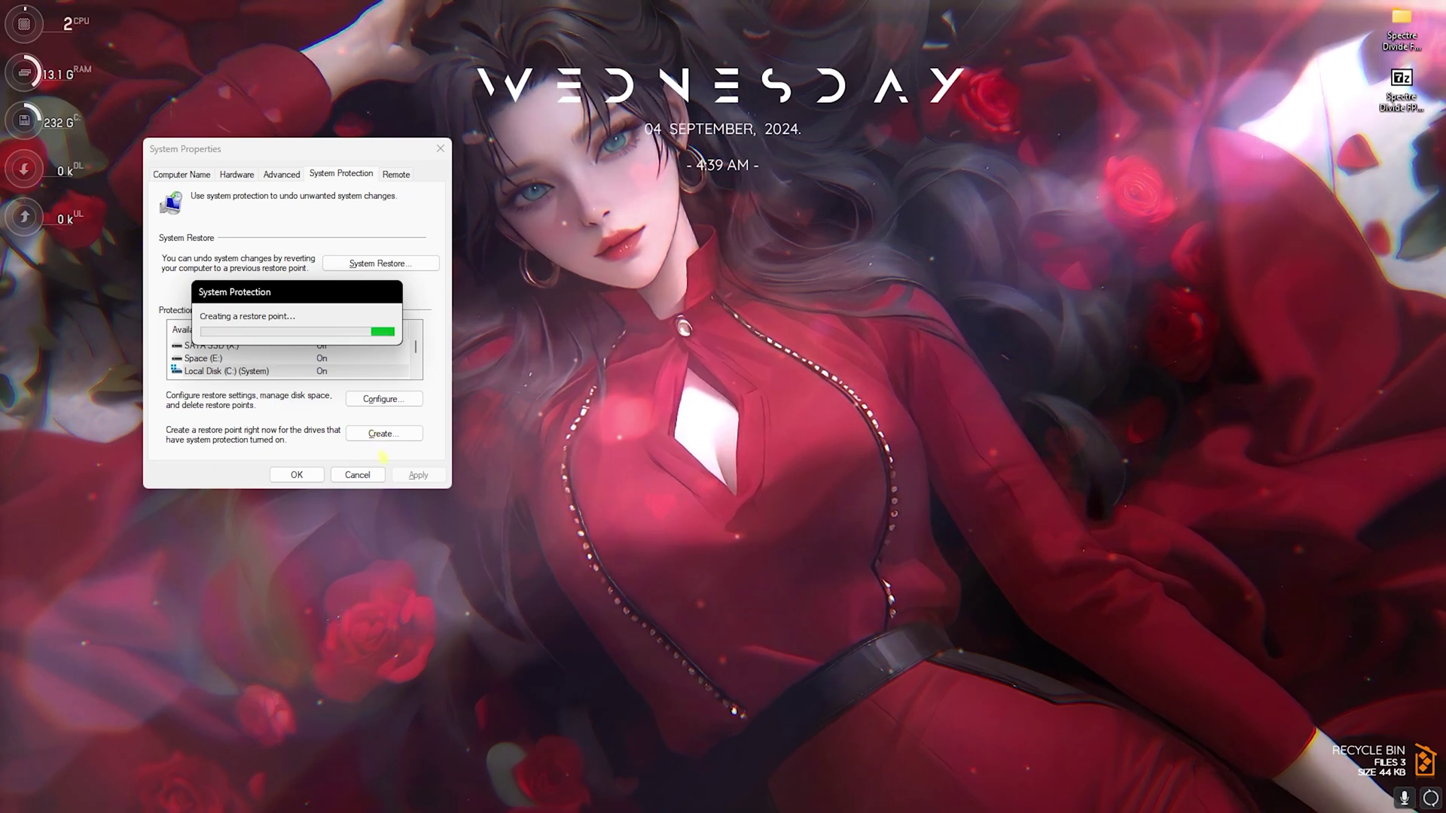
left_click(390, 323)
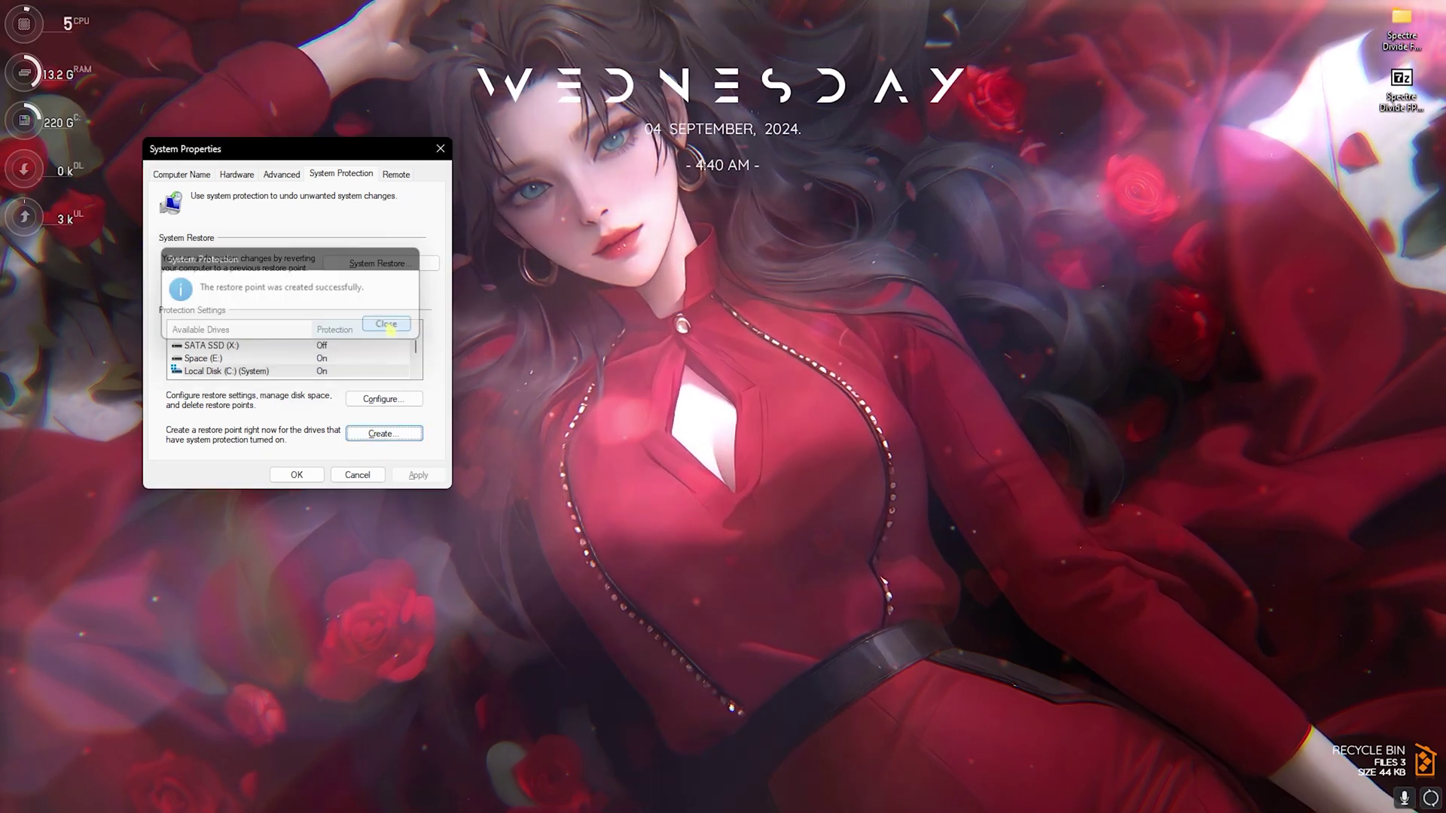
left_click(434, 153)
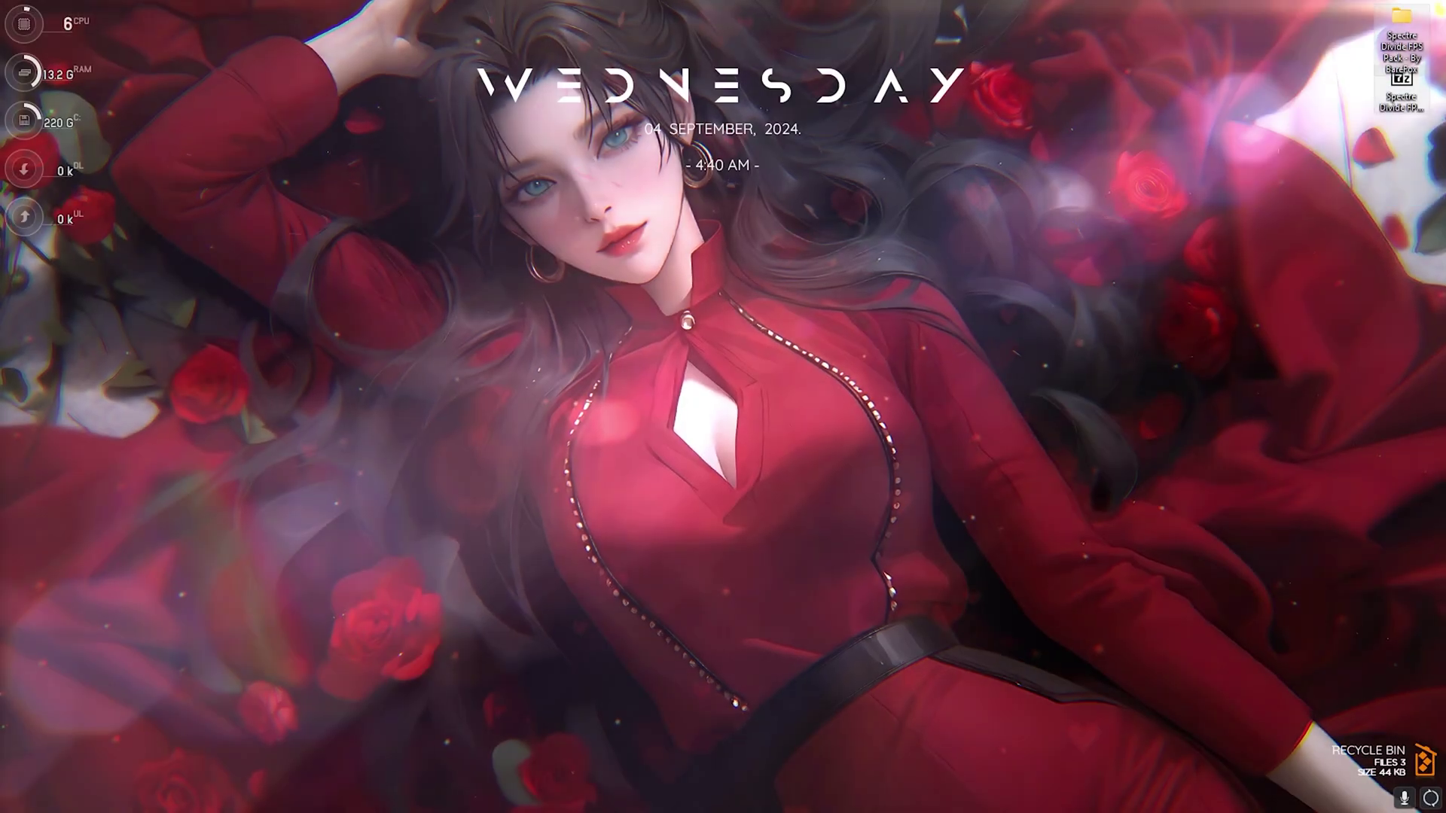
Open the Spectre Divide FPS Pack and its 1- CPU Priority folder.
double_click(1401, 34)
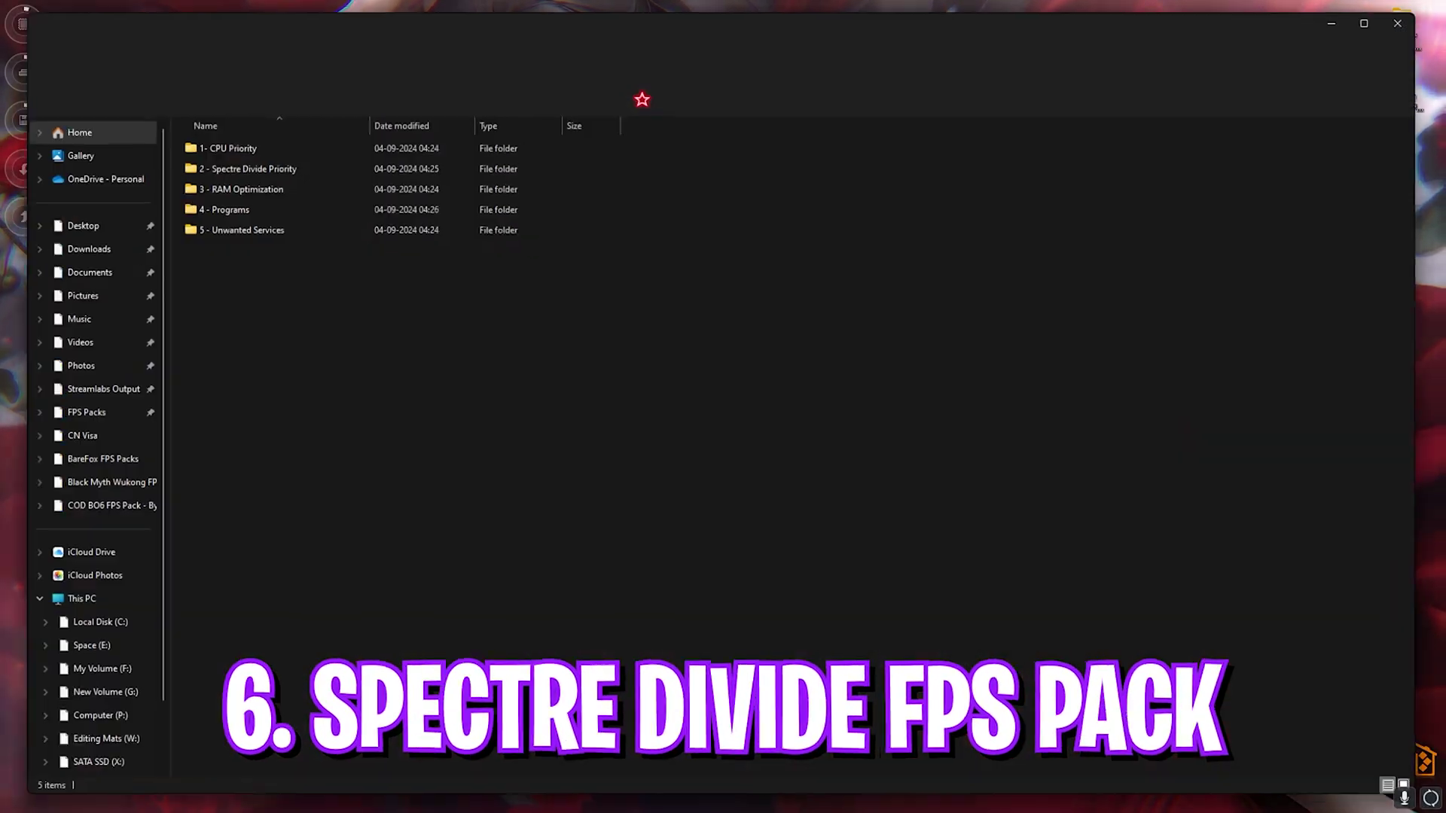
left_click_drag(342, 349, 199, 128)
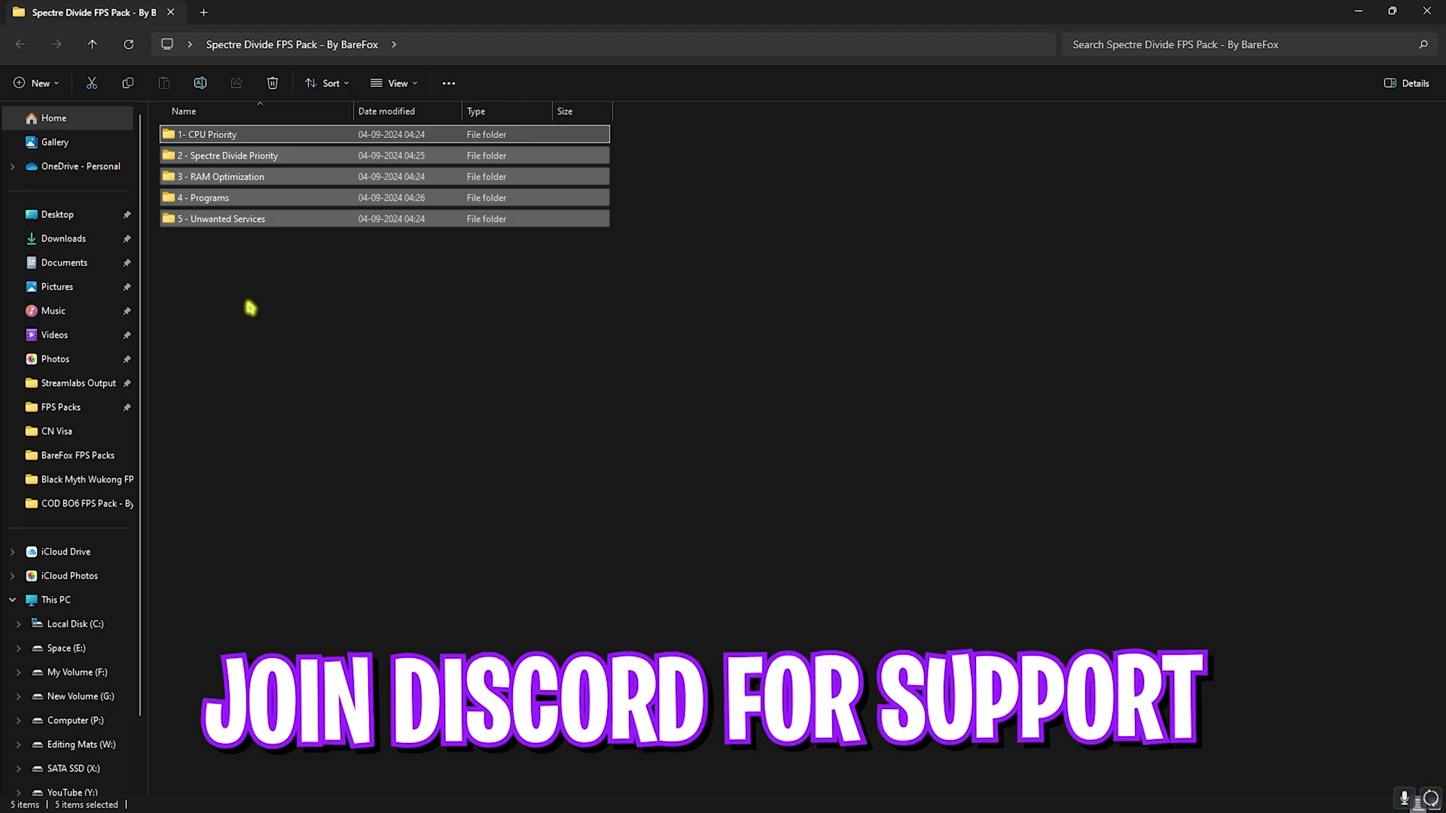
double_click(242, 136)
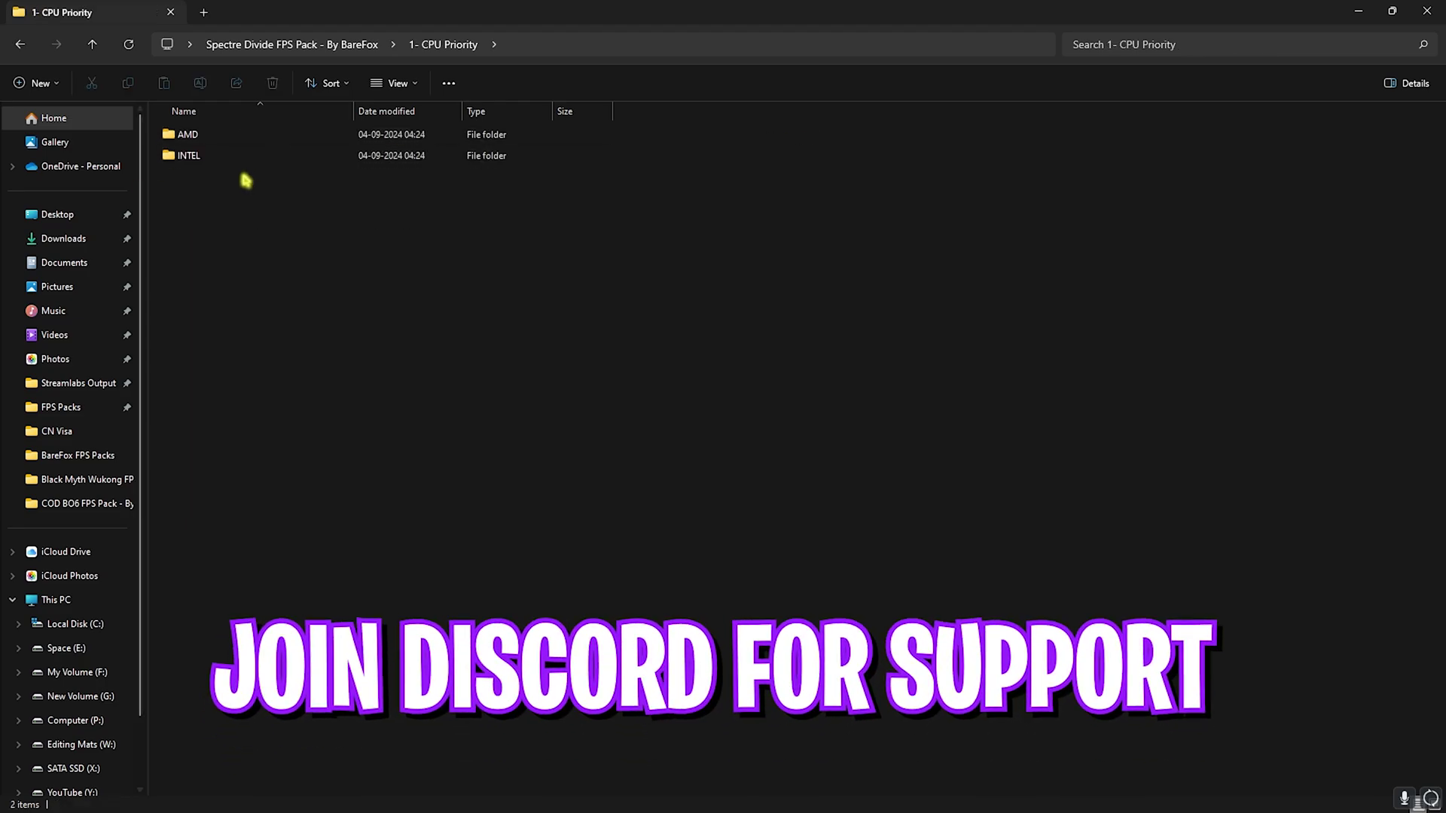
Check the AMD and INTEL folders, then open 2 - Spectre Divide Priority and select Spectre Divide HighPriority.reg.
double_click(235, 137)
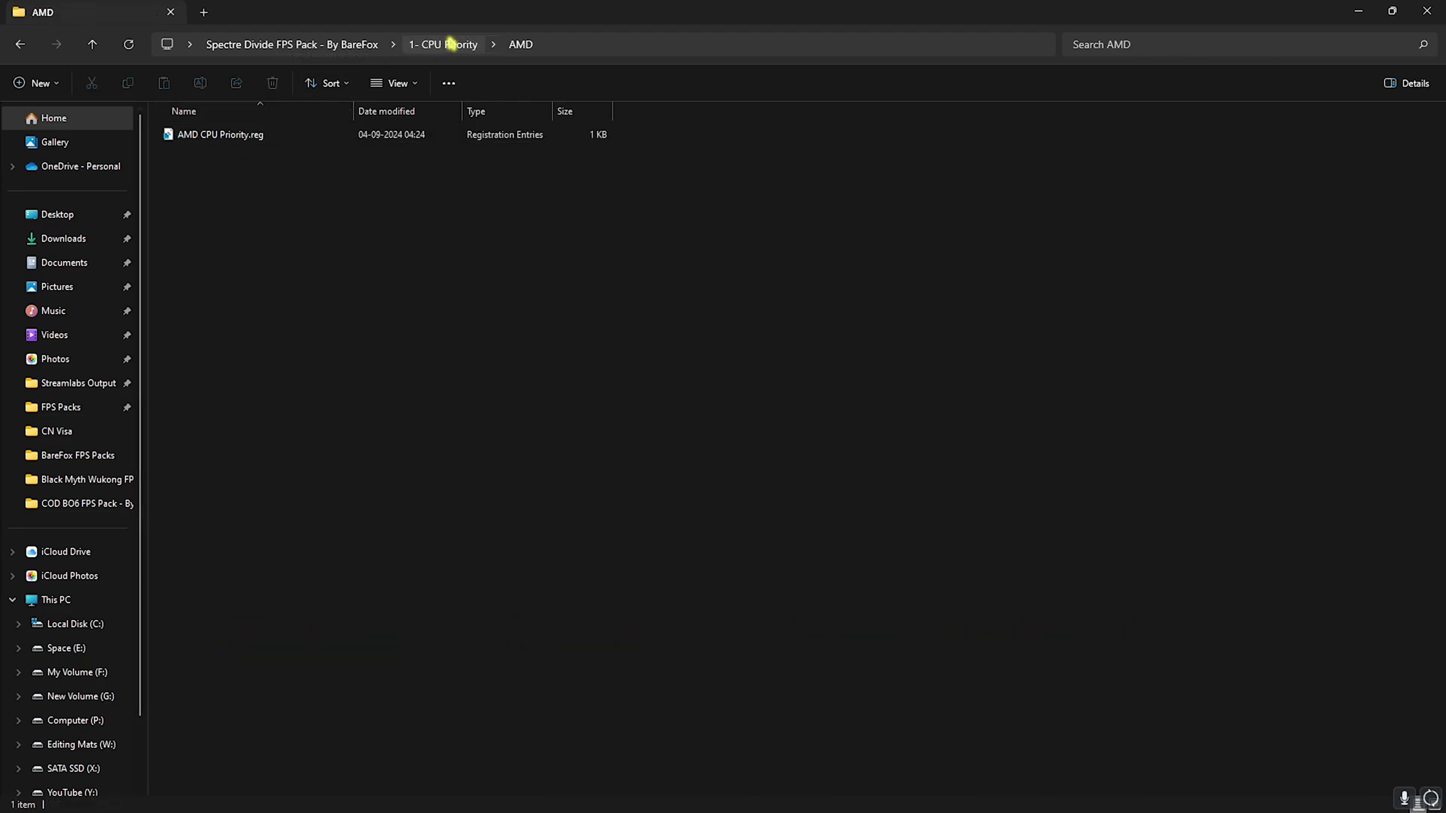
left_click(451, 43)
double_click(197, 150)
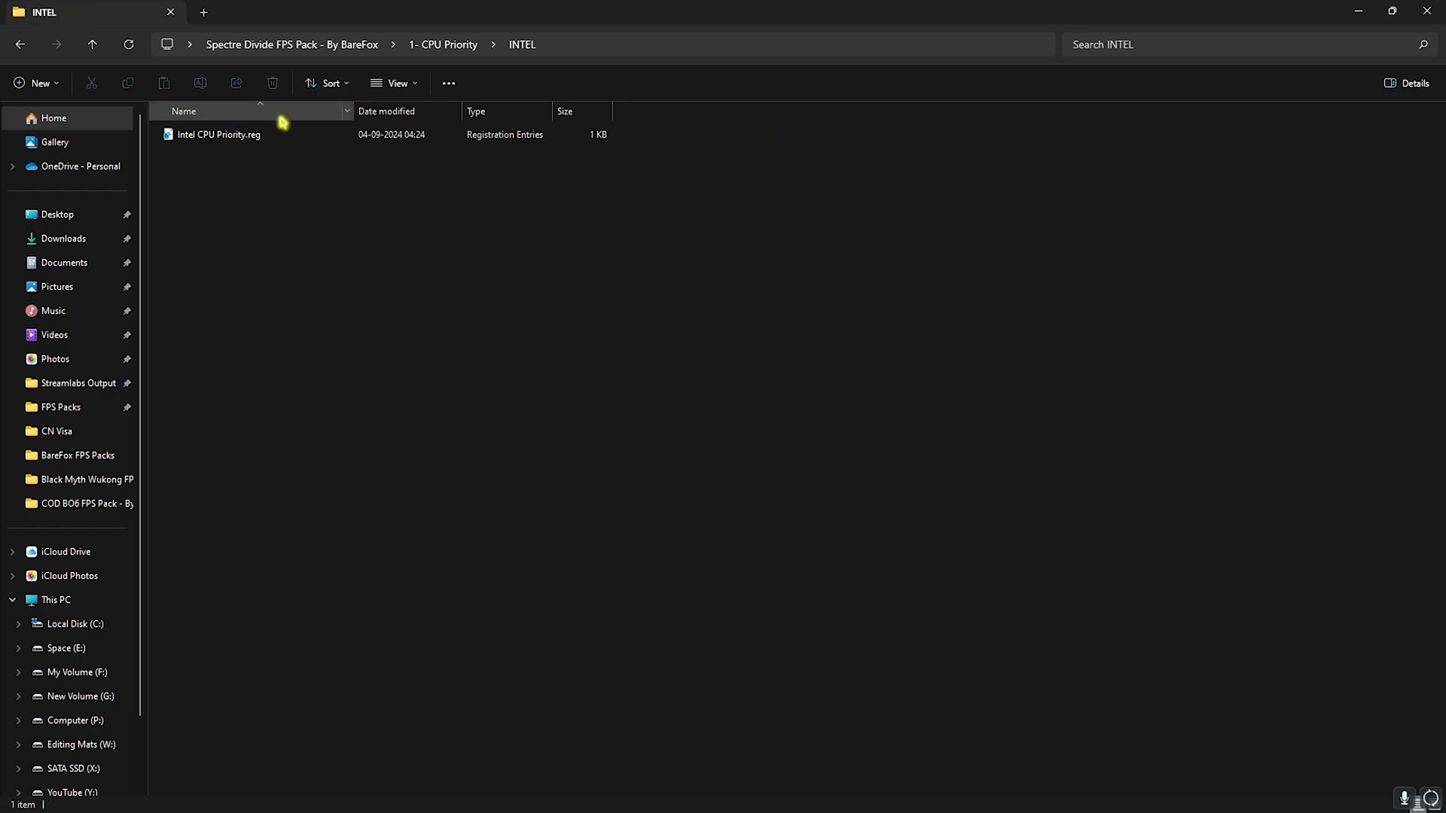
left_click(430, 45)
double_click(226, 137)
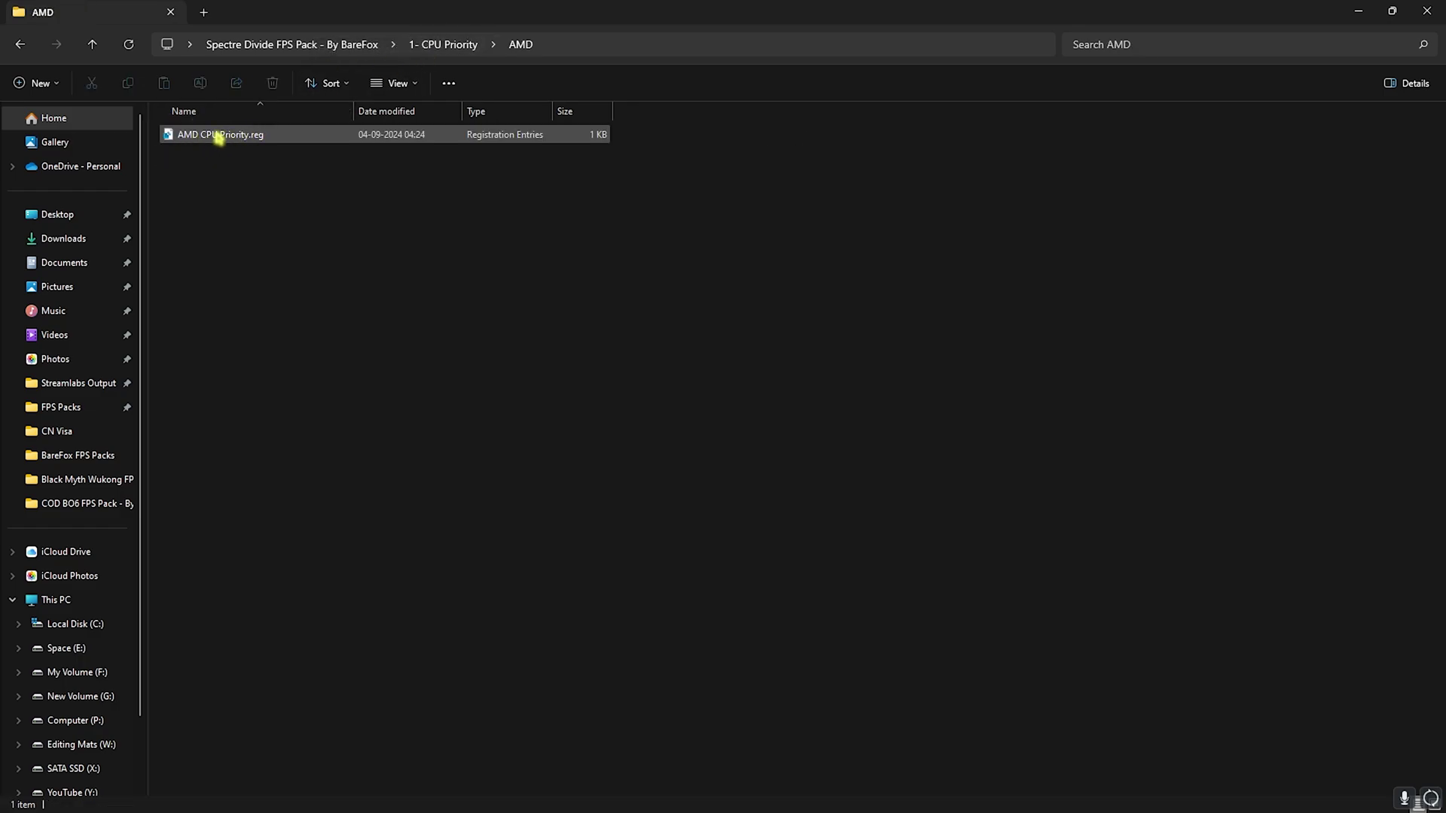
left_click(437, 46)
double_click(209, 151)
key("alt+Up")
key("alt+Up")
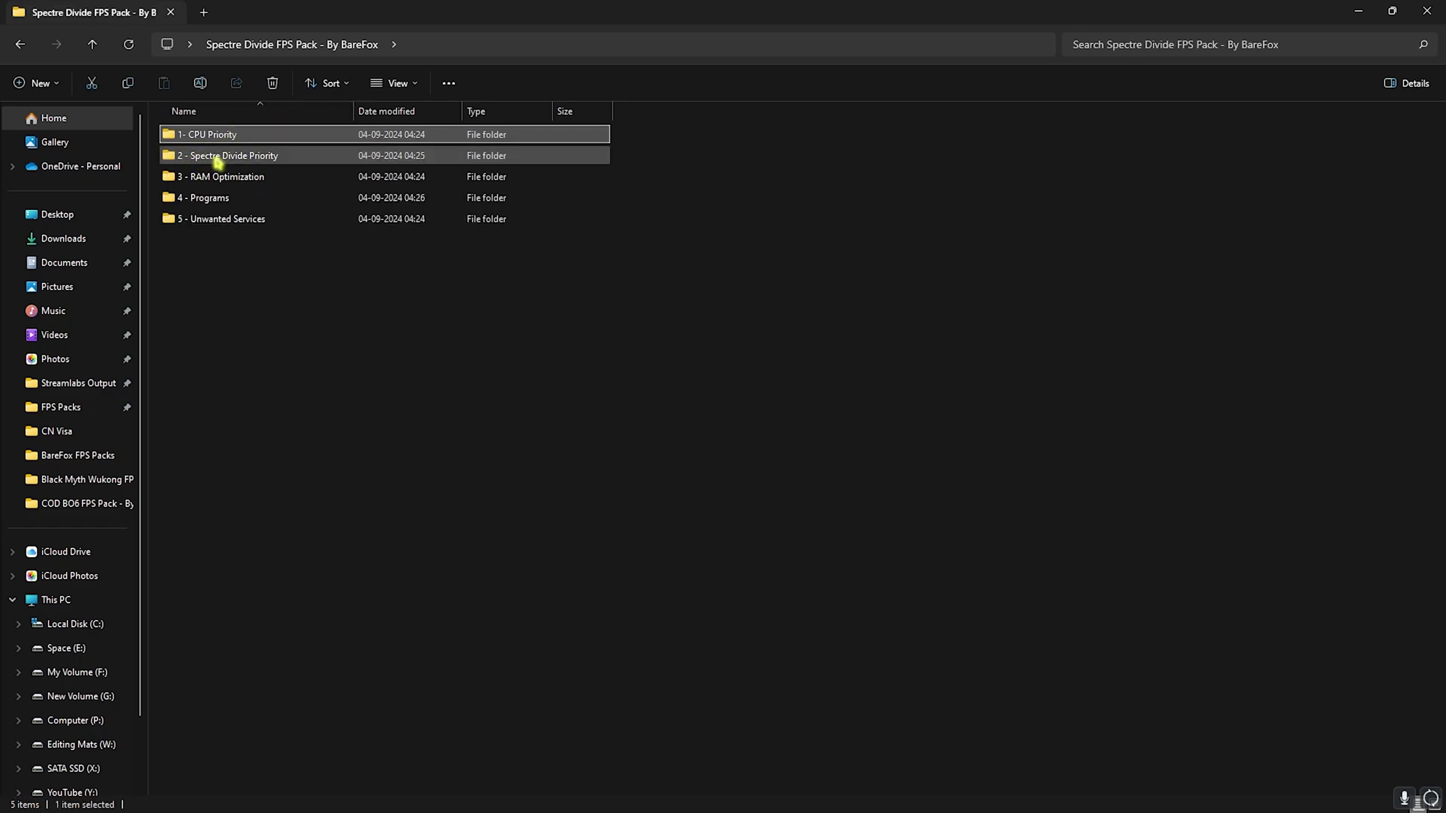
double_click(217, 161)
left_click(222, 142)
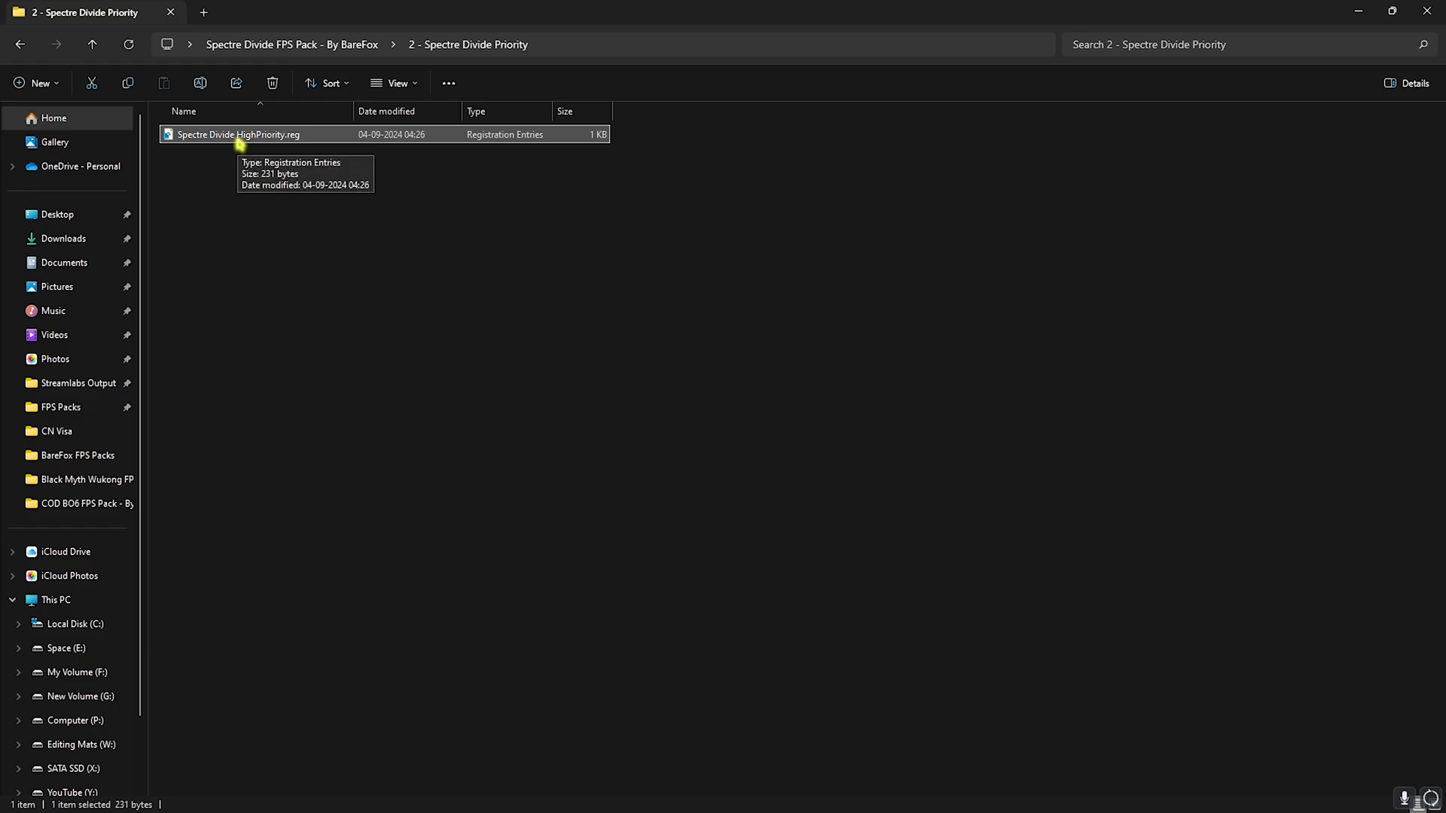
Open the 3 - RAM Optimization folder and select the 32GB Ram.reg file.
left_click(20, 44)
double_click(234, 178)
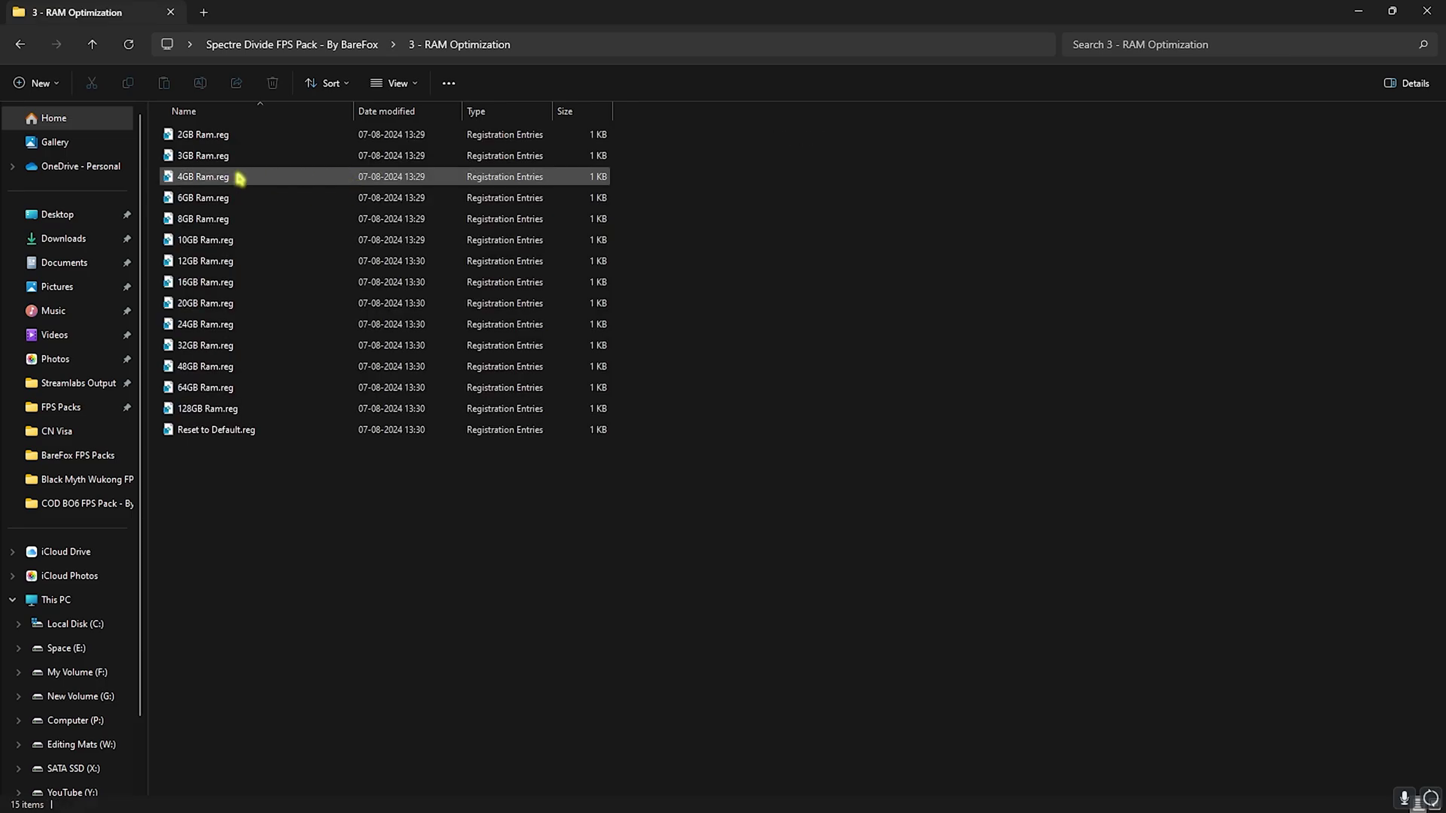
left_click_drag(674, 416, 576, 129)
left_click(697, 230)
left_click(229, 345)
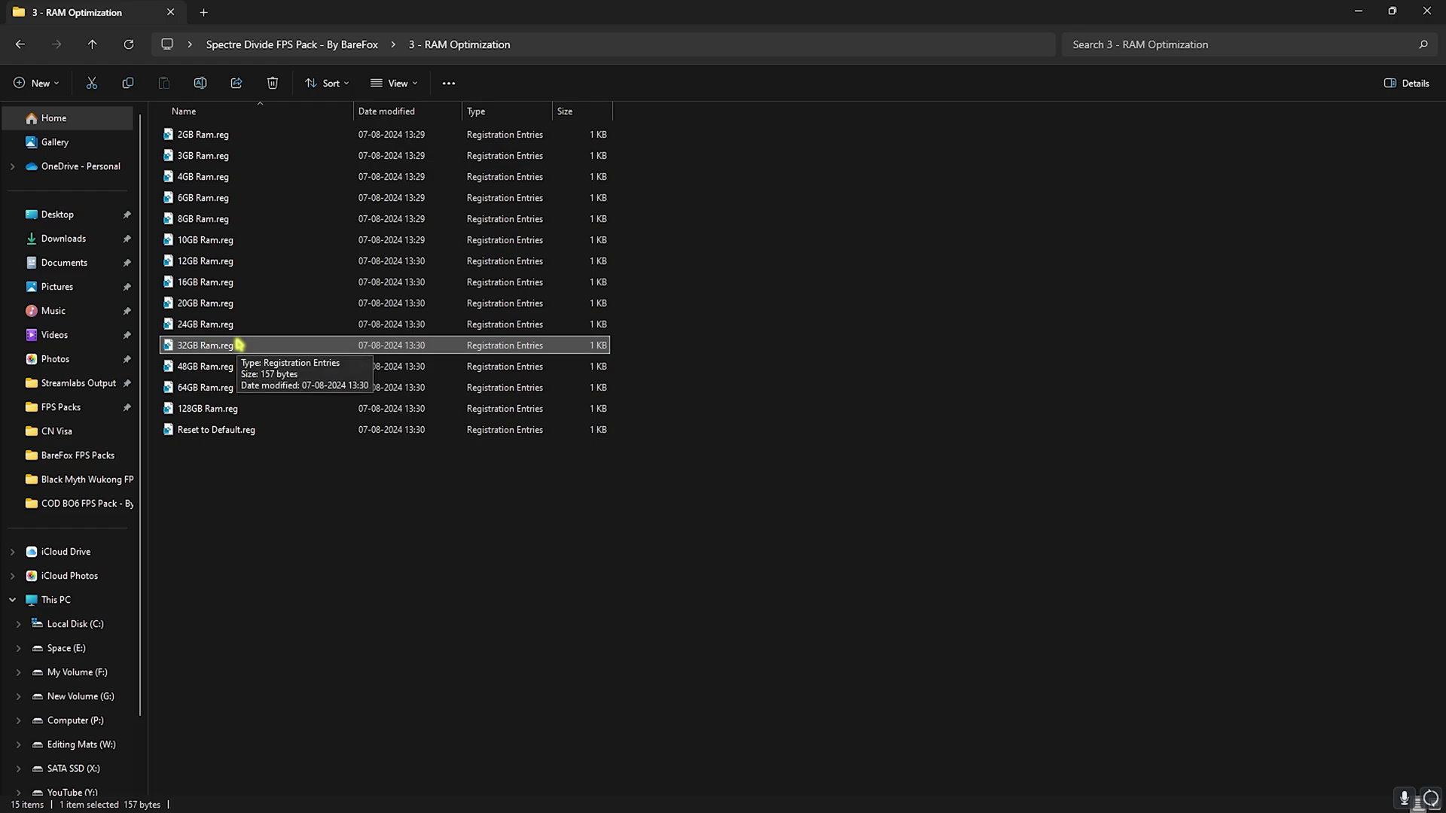
left_click_drag(665, 410, 578, 133)
left_click(686, 249)
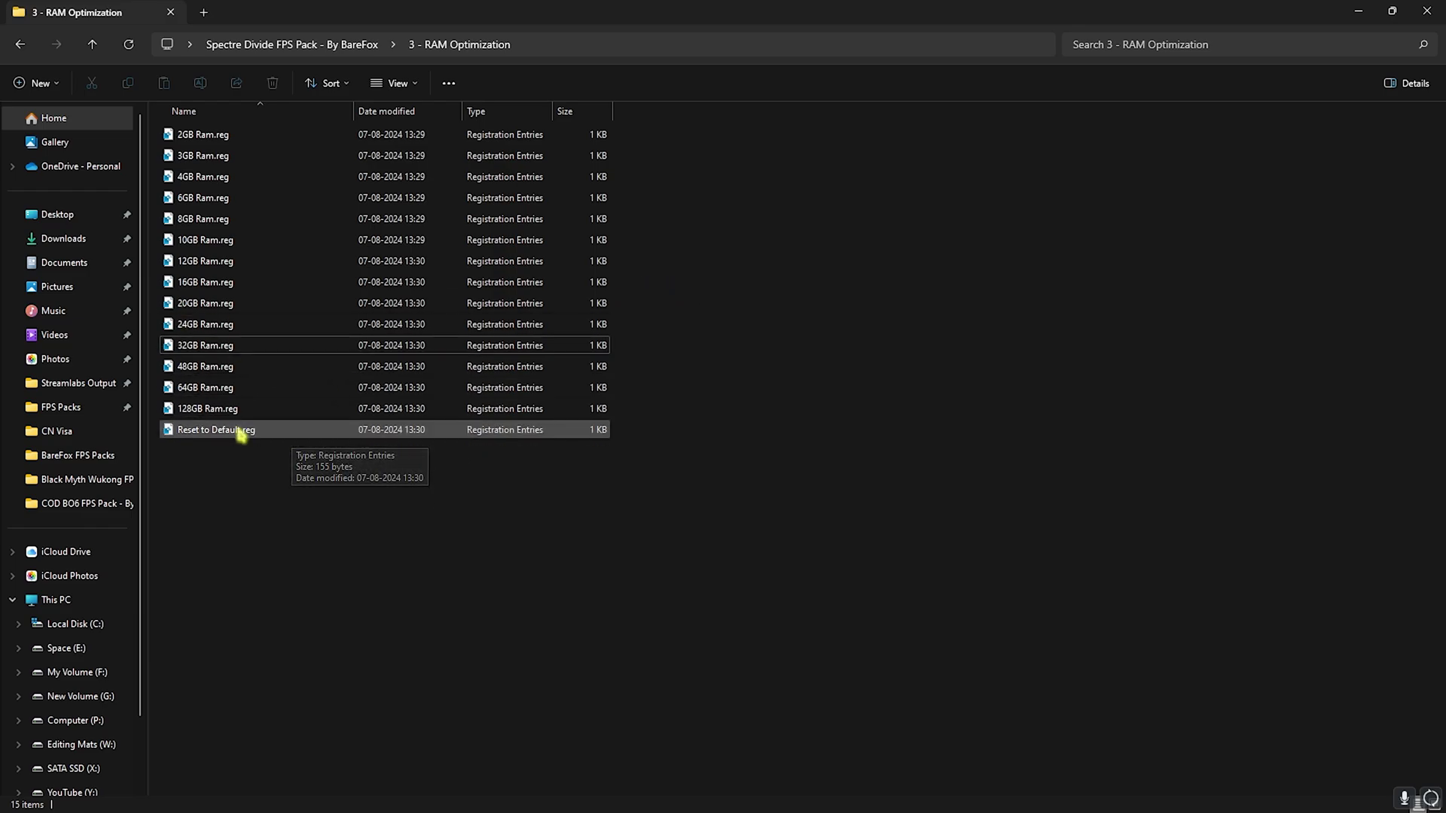
Open the 4 - Programs folder and bring up the context menu for Cache Cleaner.bat.
left_click(21, 44)
left_click(226, 205)
double_click(226, 205)
left_click_drag(271, 251, 233, 139)
left_click(294, 291)
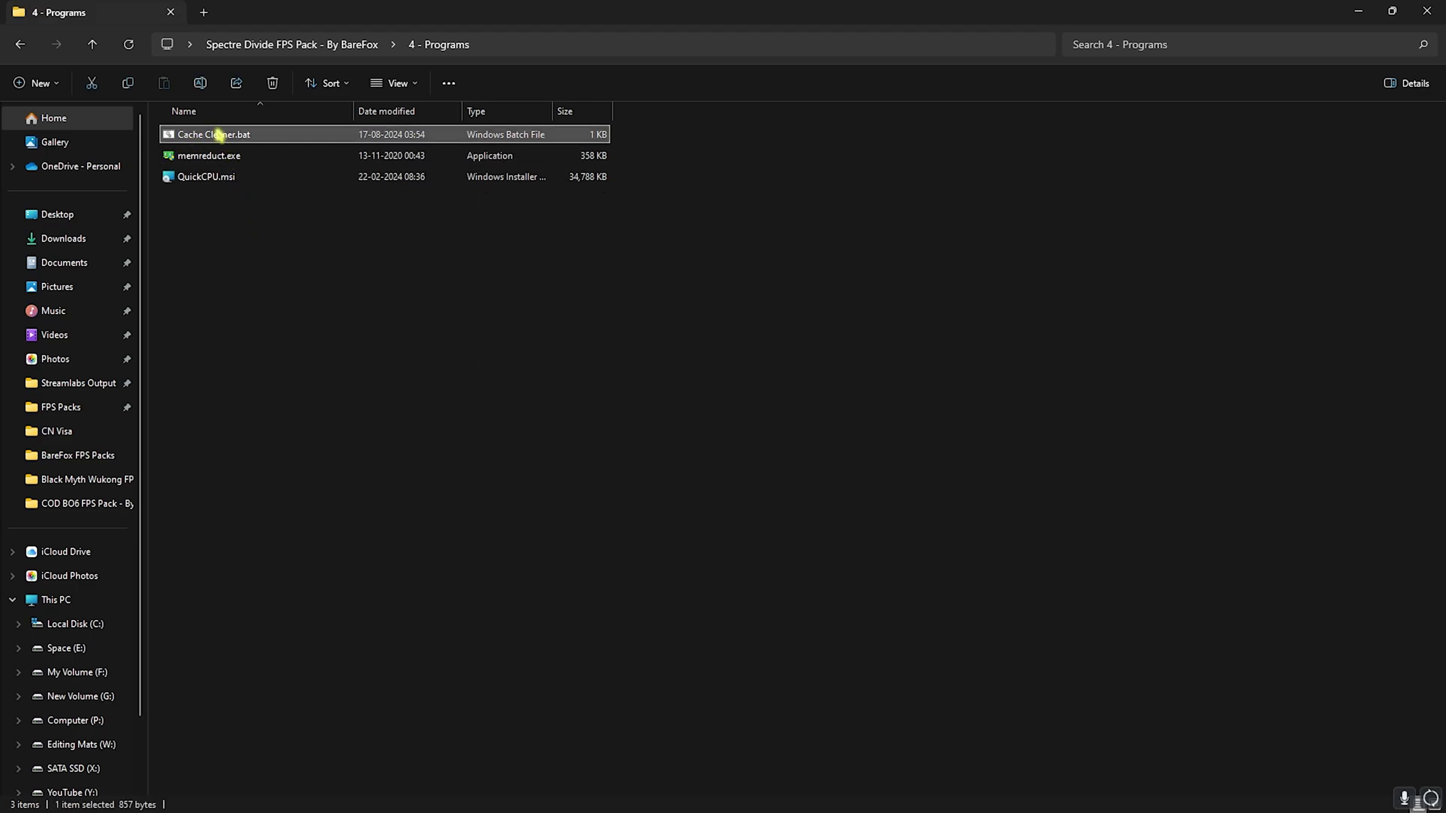
right_click(219, 134)
Run Cache Cleaner.bat as administrator, minimize its console, and select memreduct.exe.
left_click(275, 227)
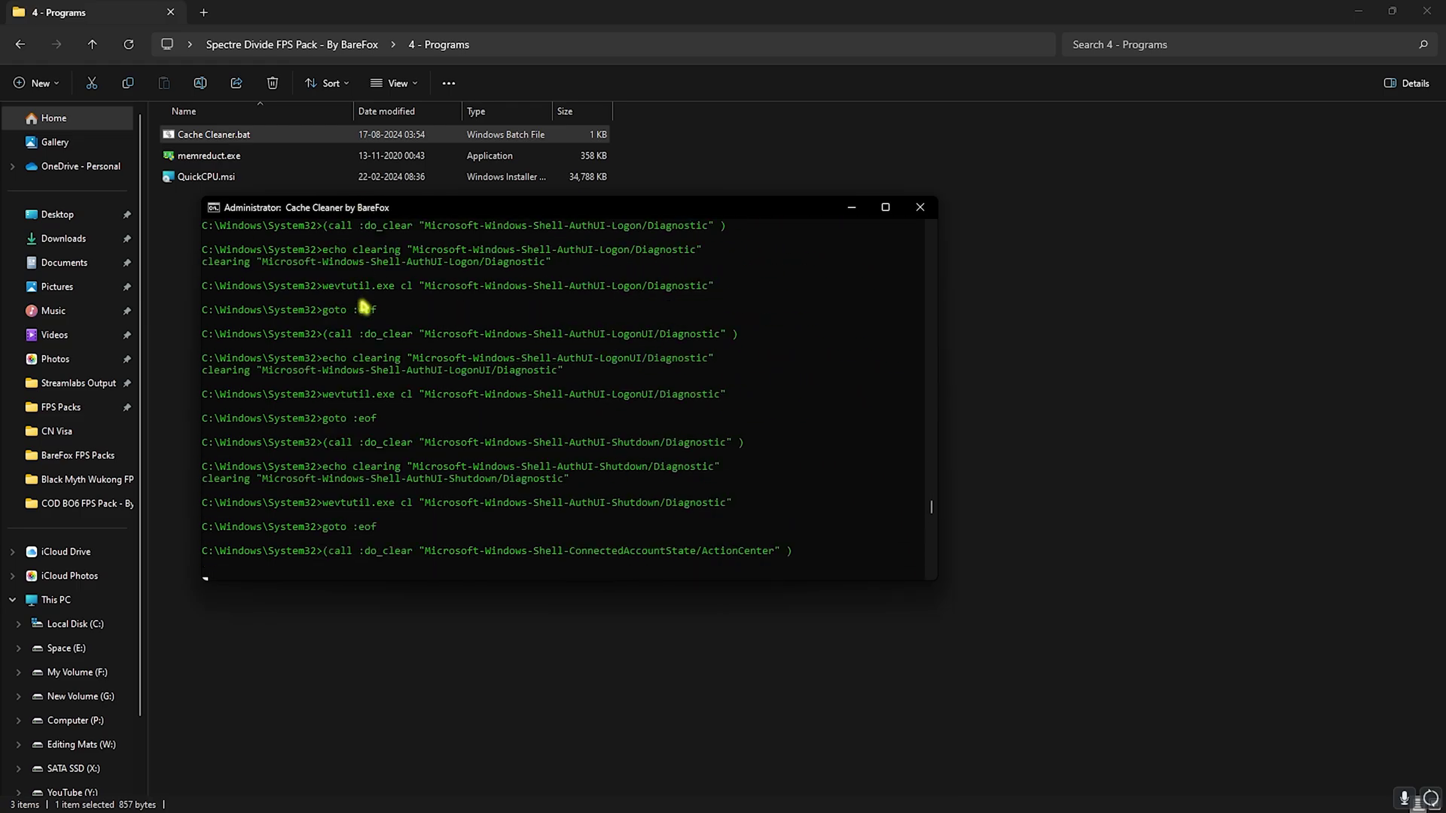
left_click(855, 205)
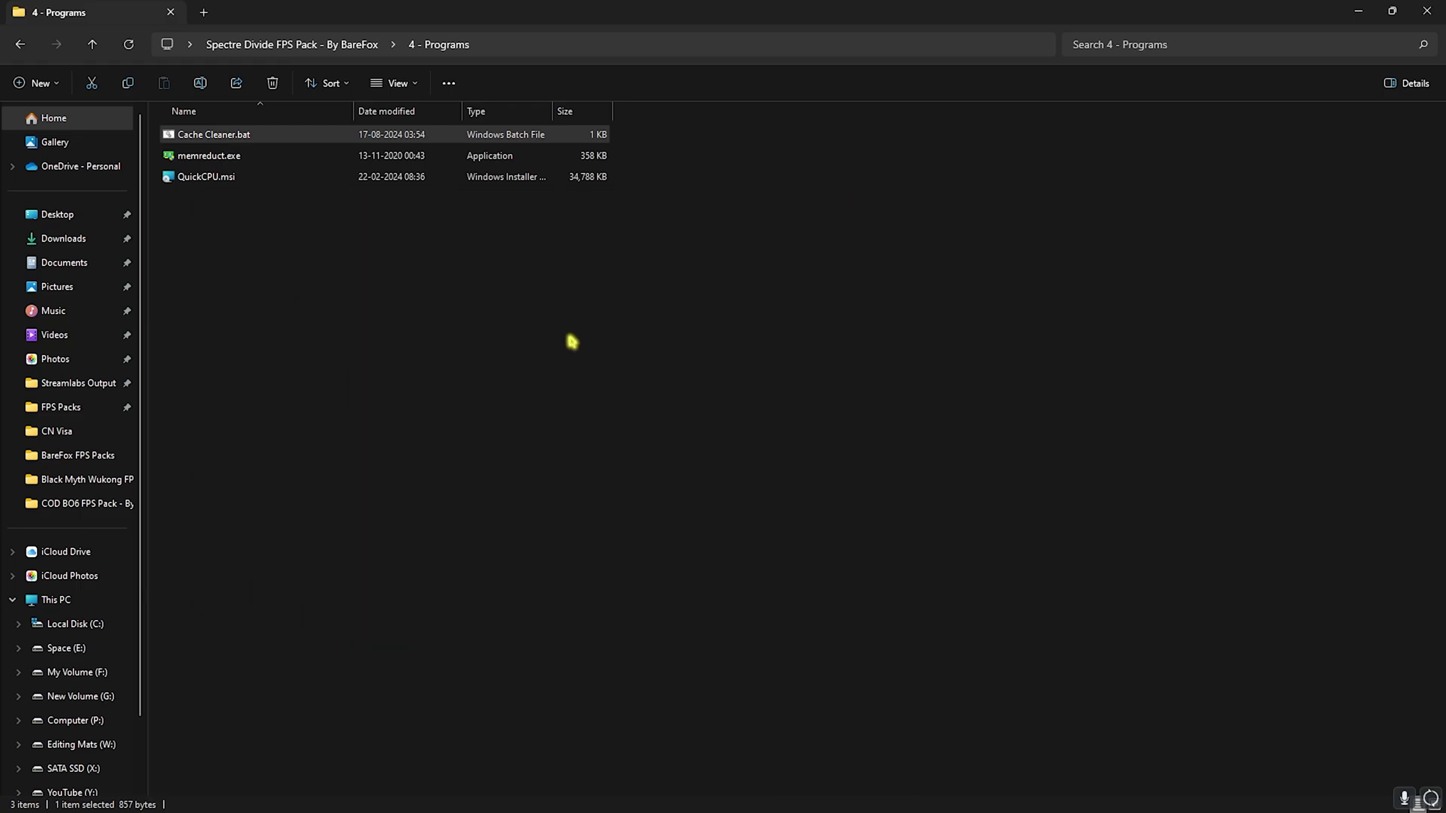
left_click(218, 161)
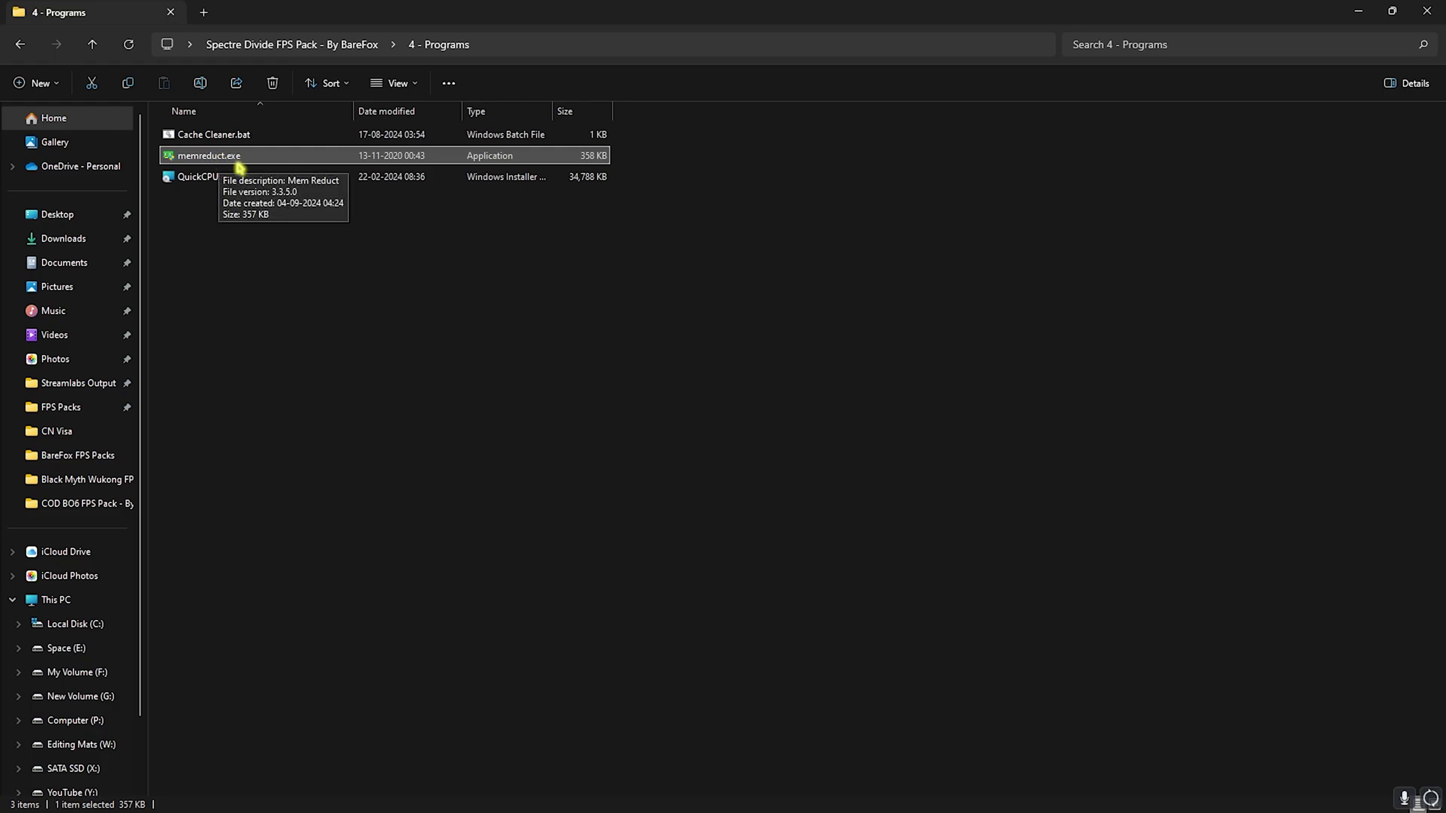
Launch Mem Reduct, clean memory to drop usage from 41% to 23%, then close it and Task Manager.
key("super")
type("mem reduct")
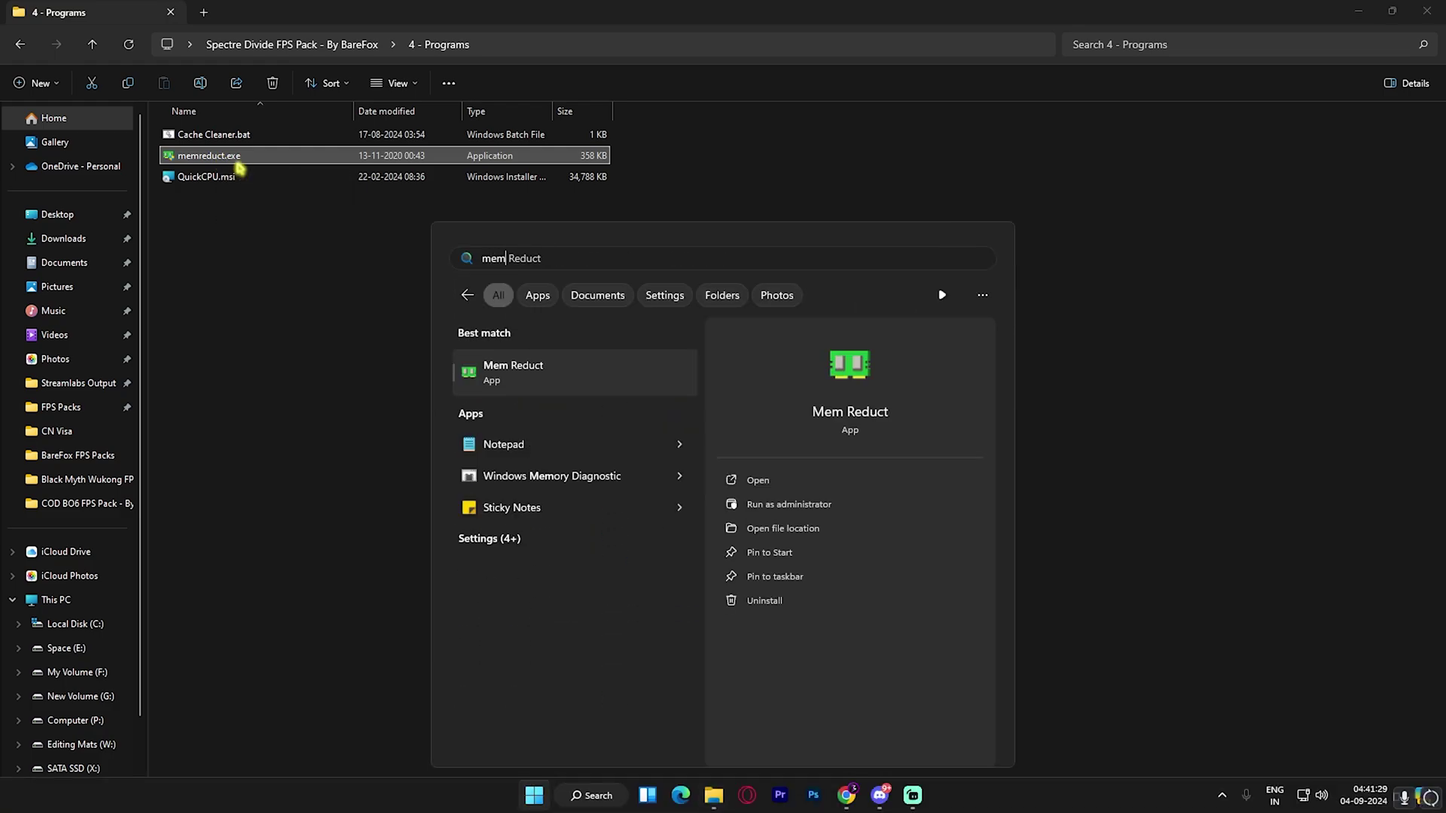
key("Return")
key("ctrl+shift+Escape")
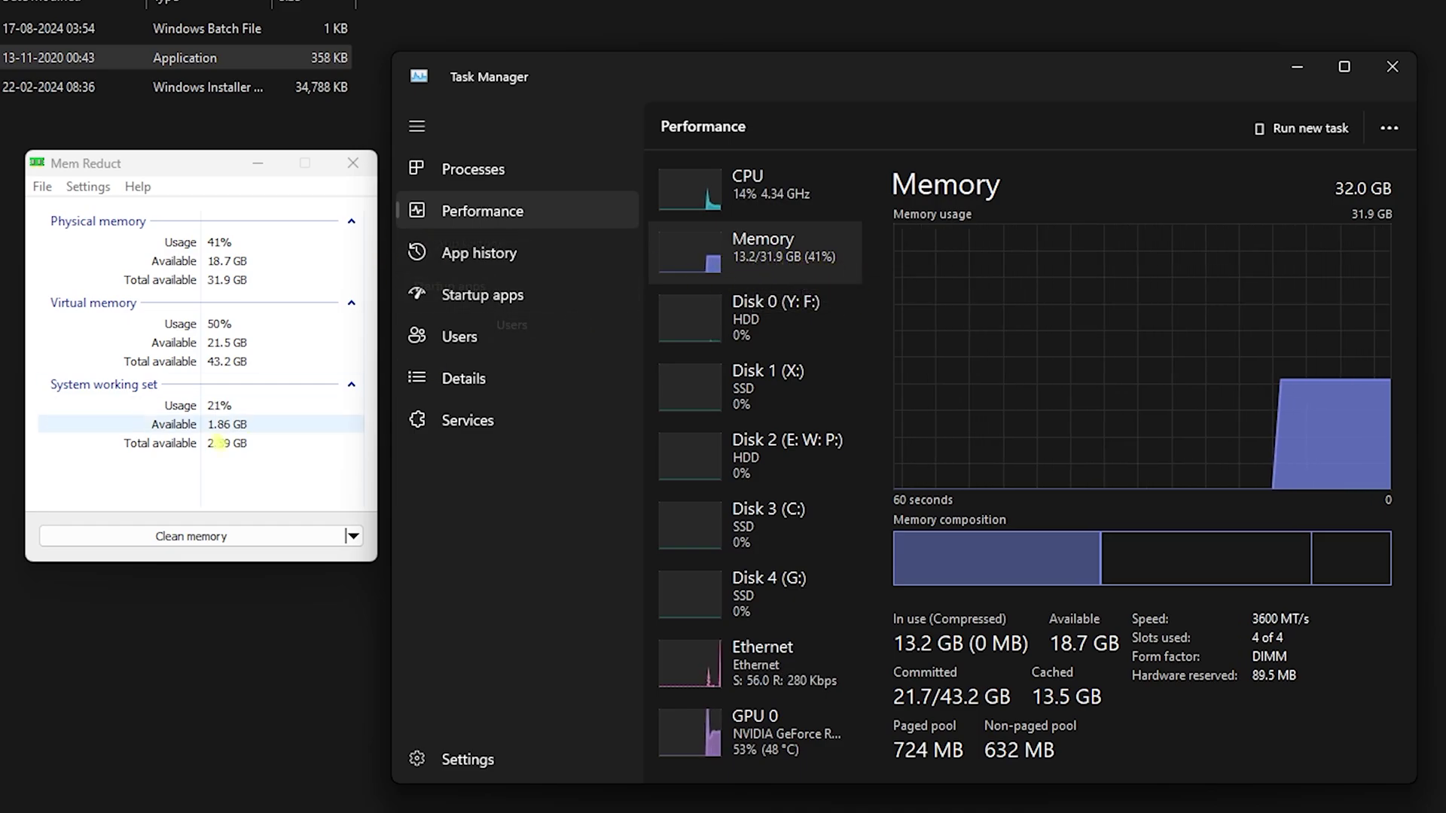
left_click(217, 536)
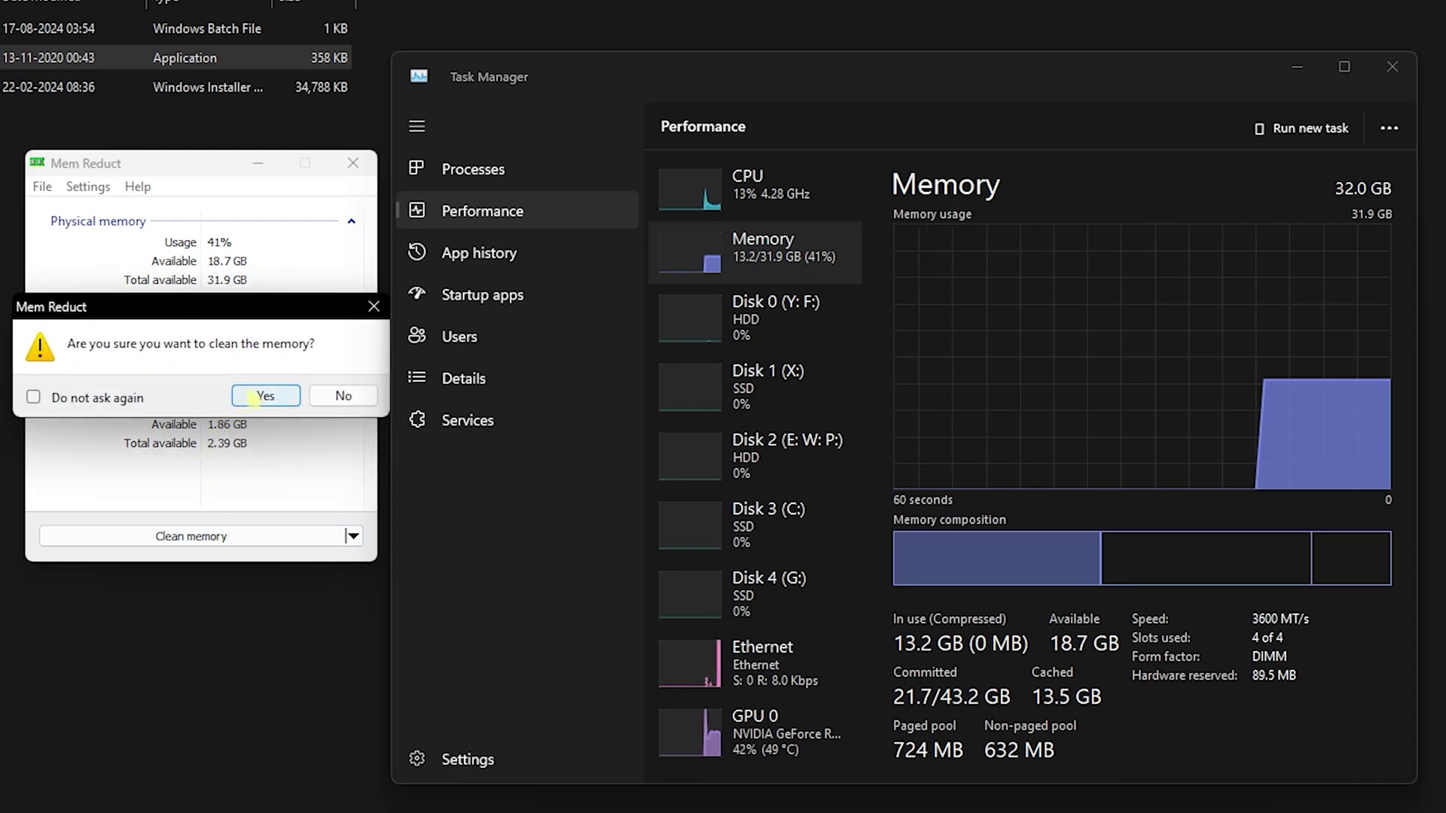
left_click(260, 397)
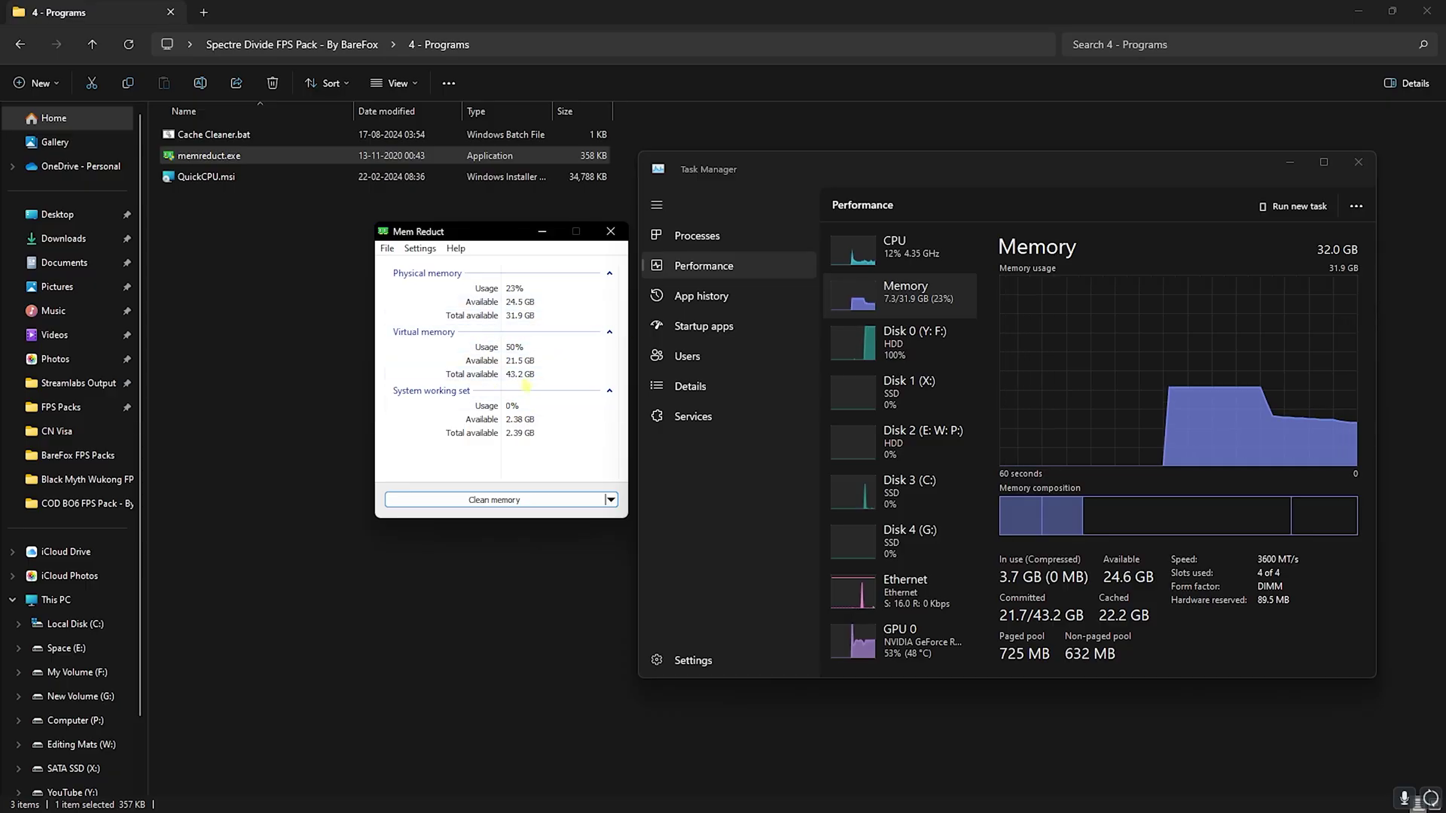
left_click(1358, 161)
Apply the Ultimate Performance power plan in Quick CPU, then check System Memory showing 32.00 GB.
left_click(247, 178)
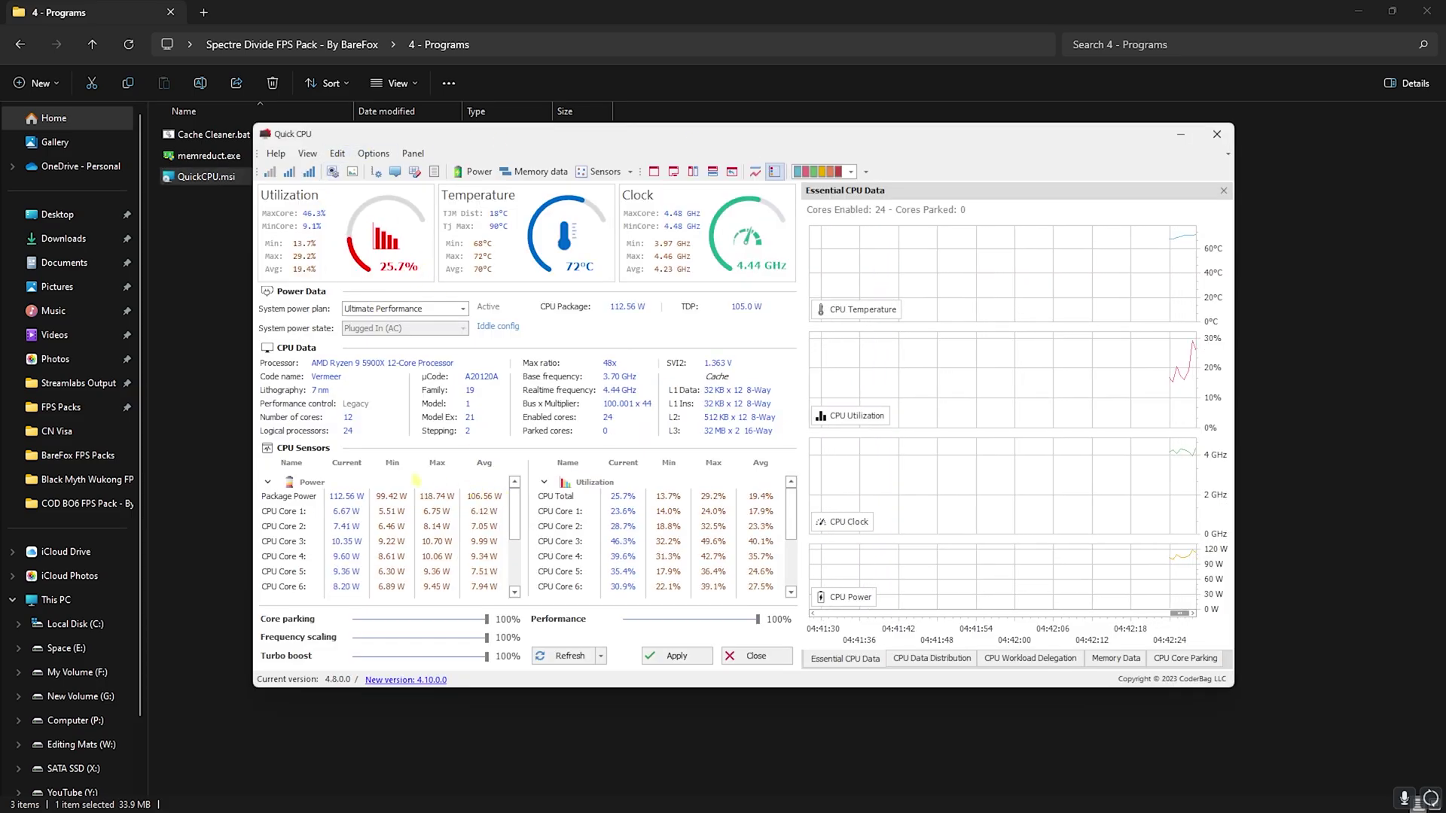
left_click(374, 312)
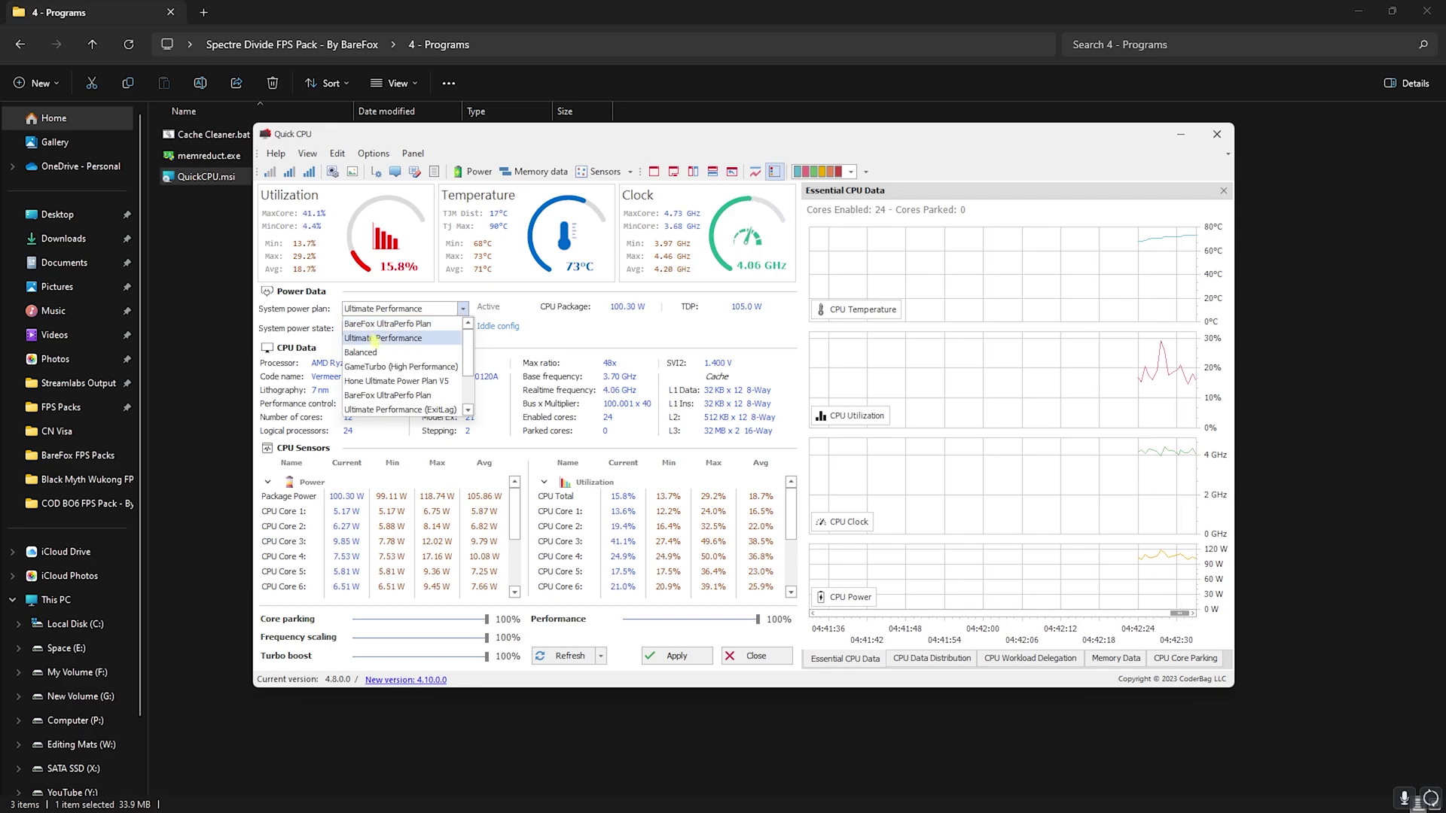
left_click(381, 338)
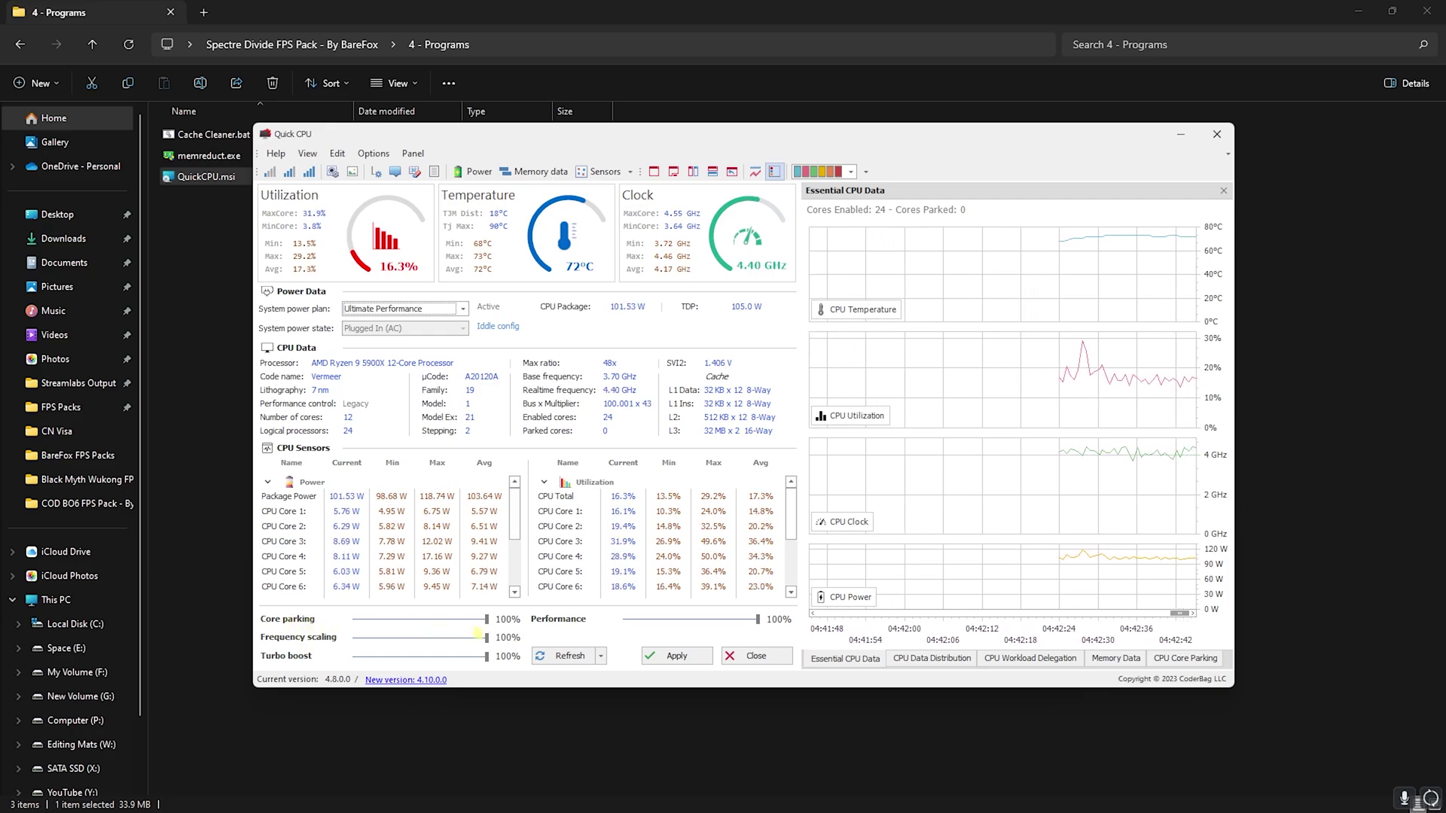
left_click(678, 659)
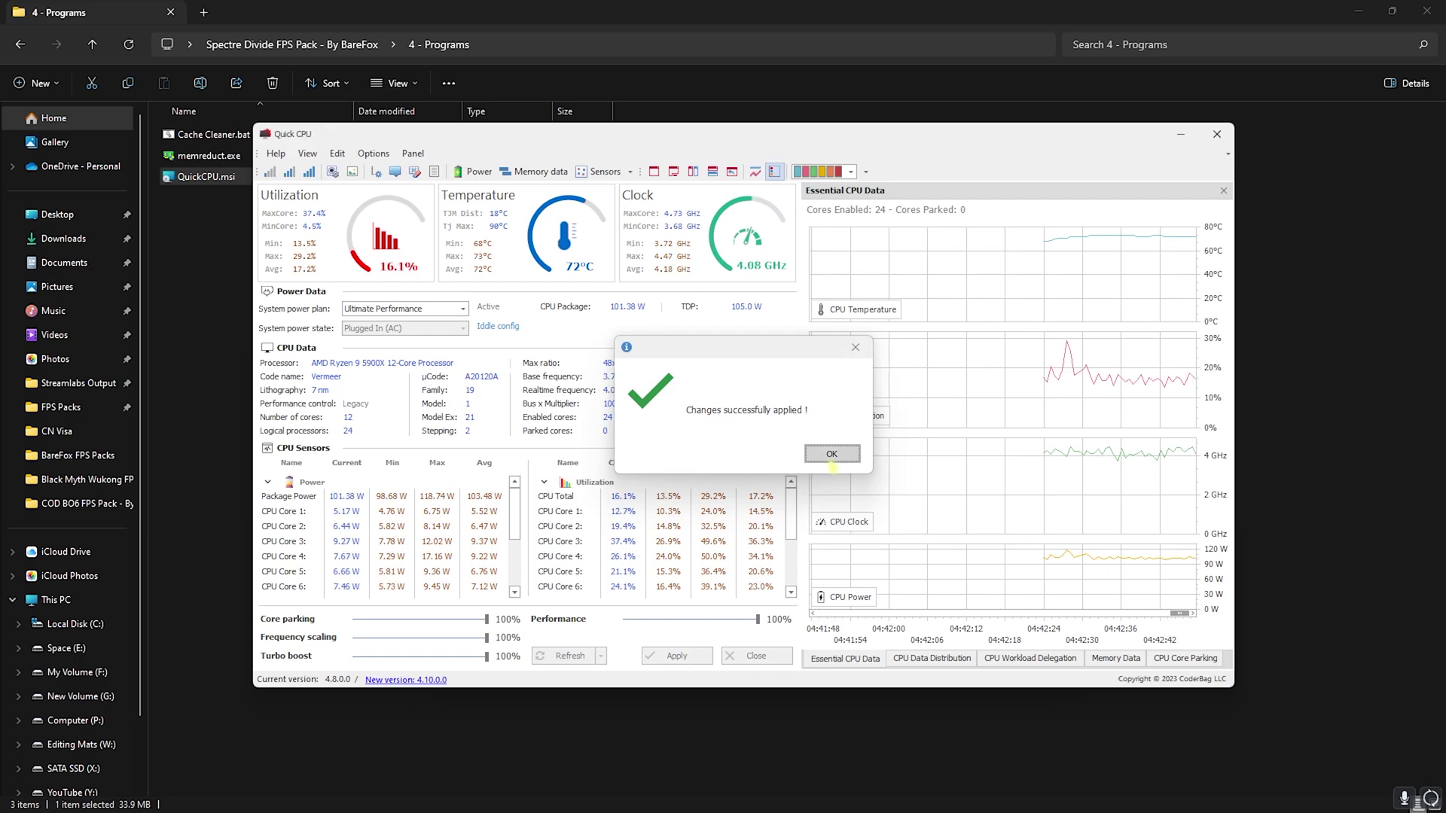
left_click(826, 451)
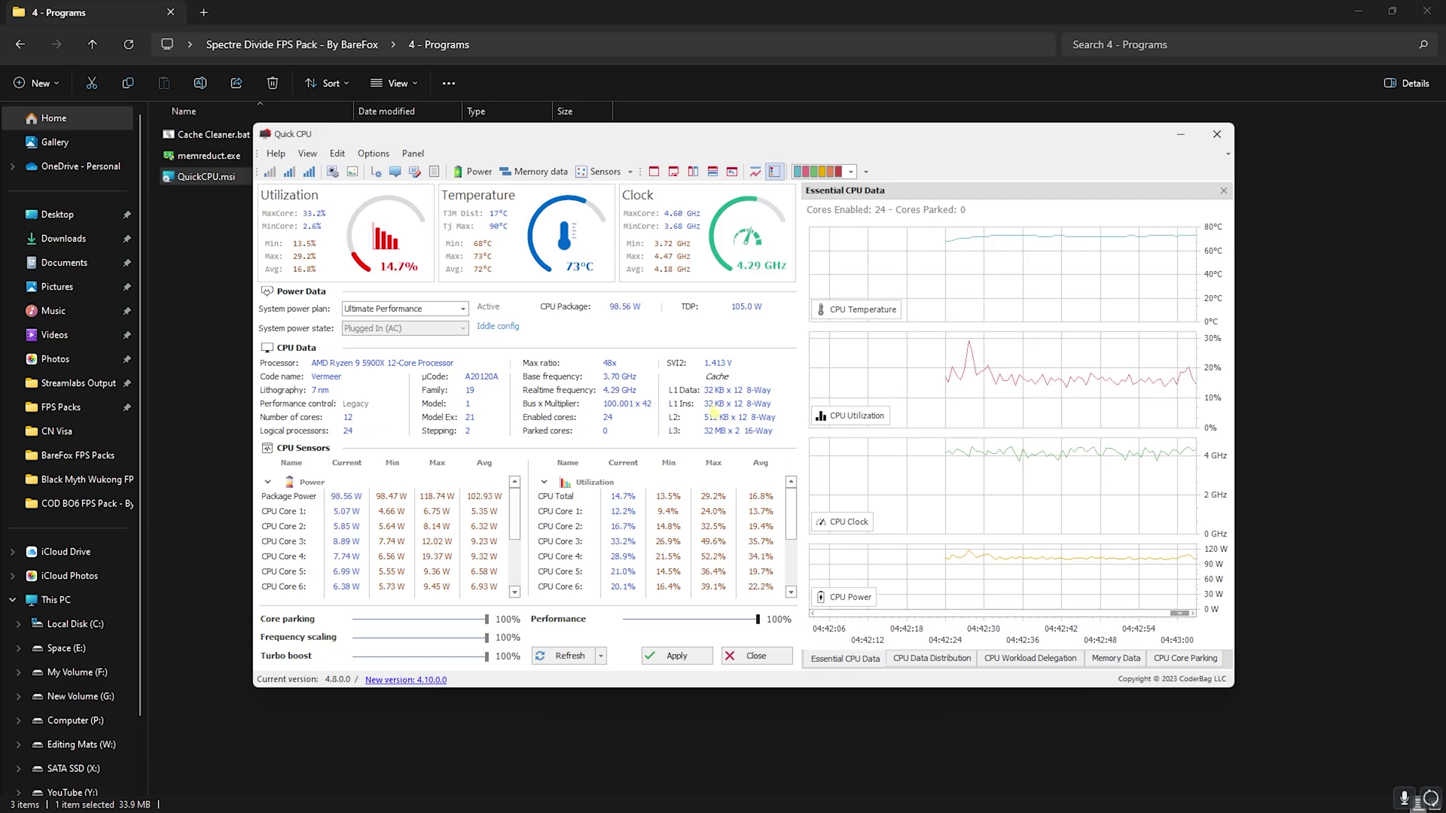
left_click(533, 172)
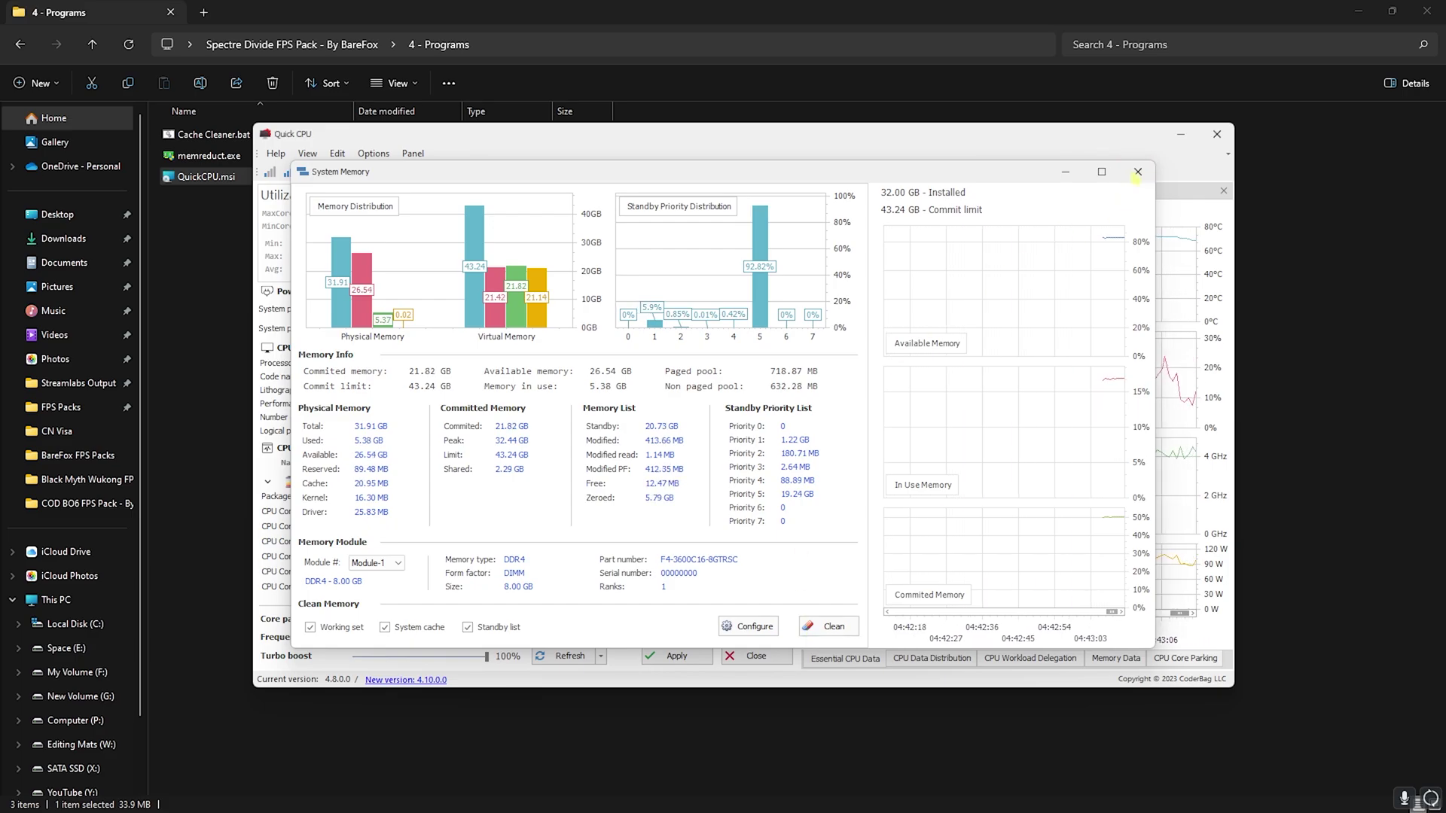
left_click(1136, 175)
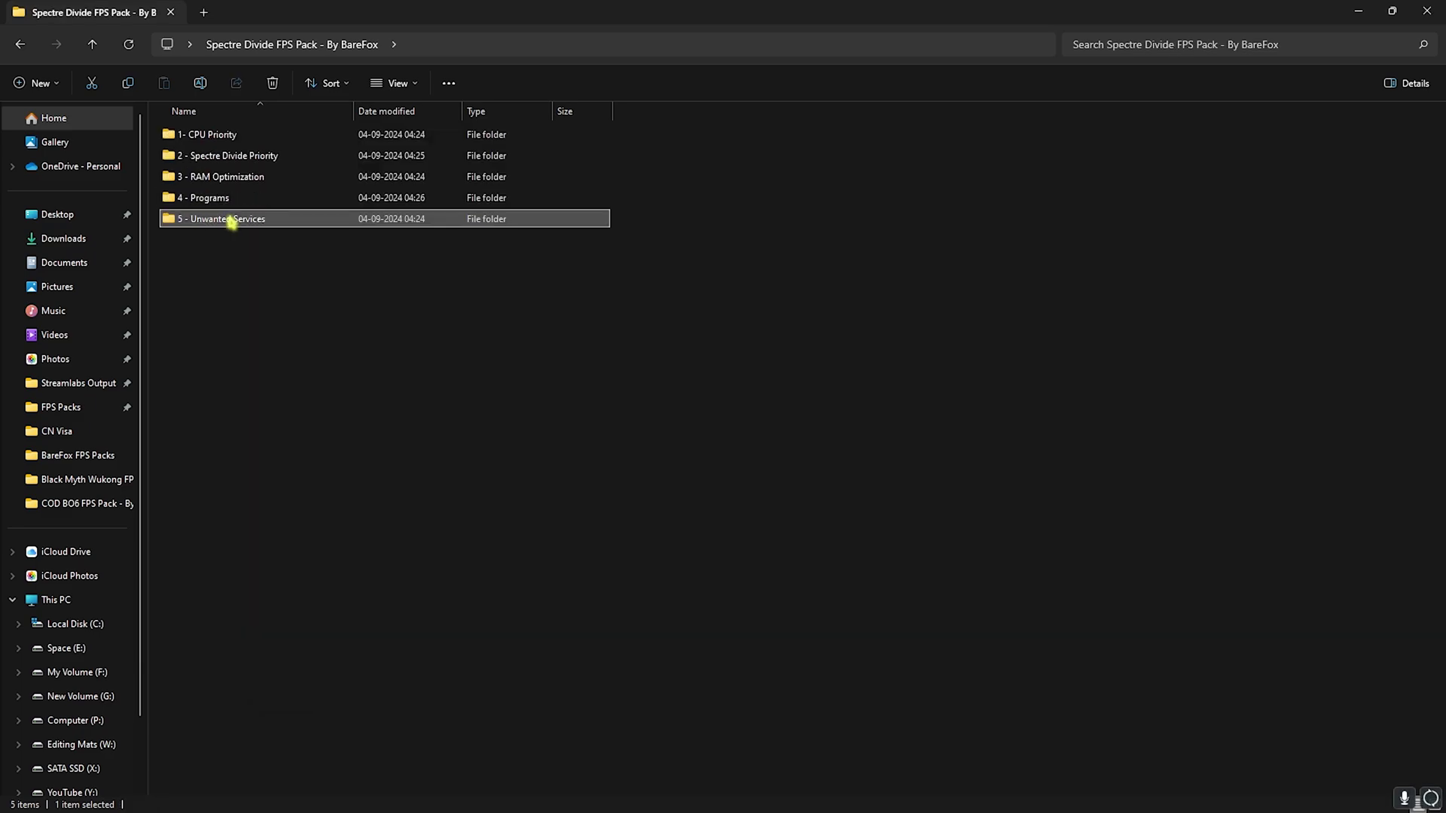
Review the nine registry files in 5 - Unwanted Services and the Revert Registries subfolder, then close Explorer.
double_click(232, 219)
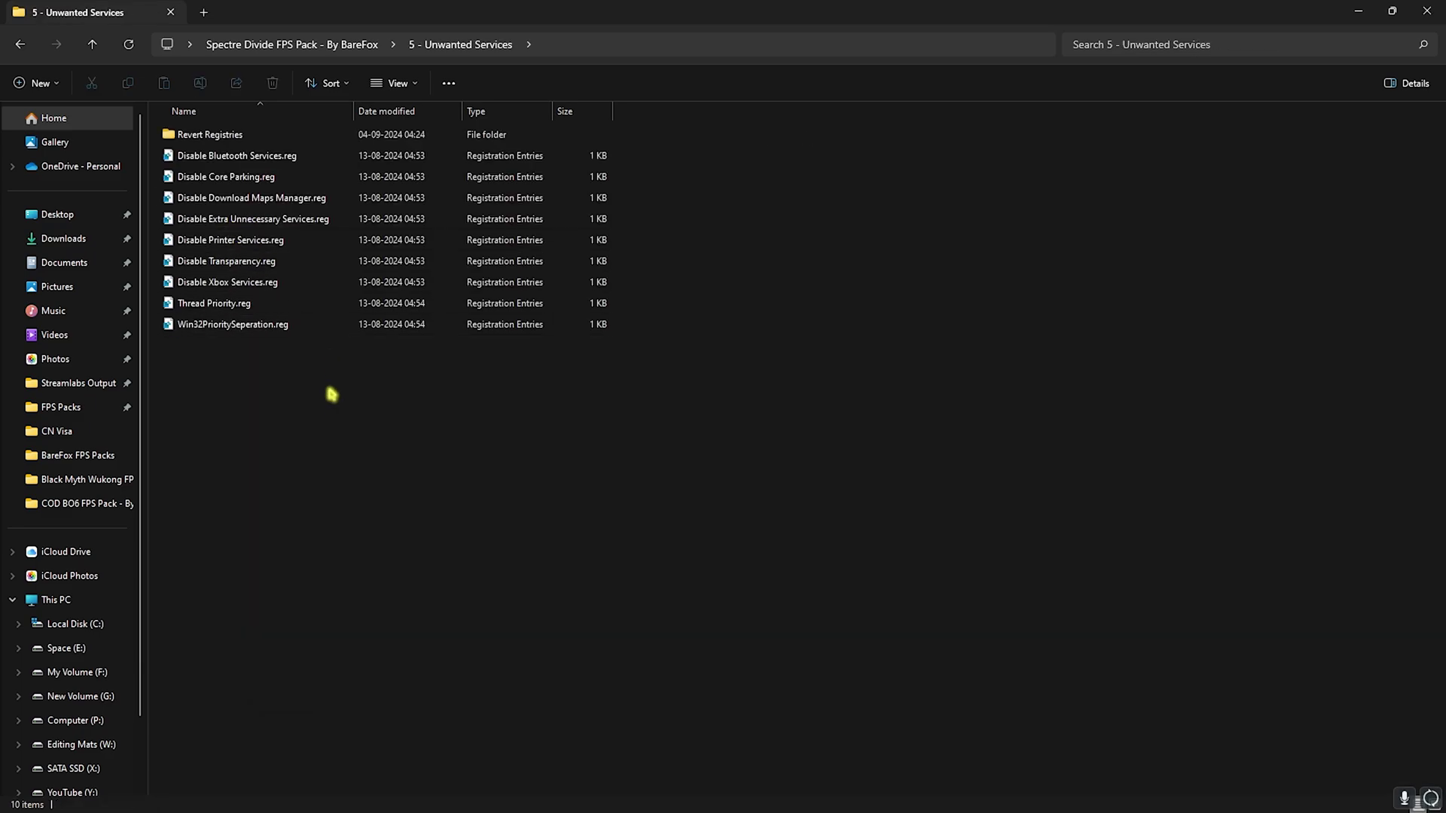
left_click_drag(332, 394, 240, 151)
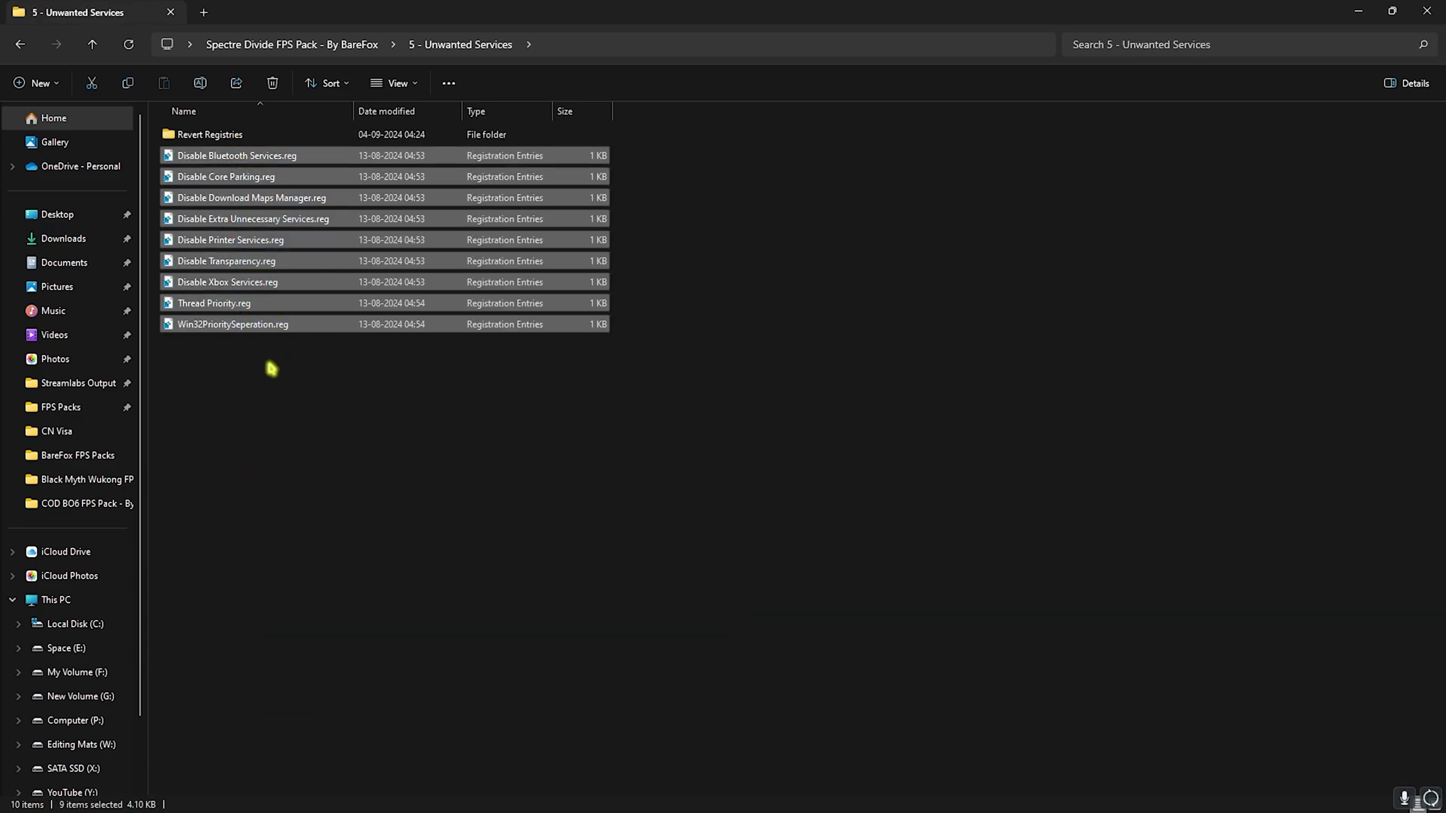
left_click(274, 427)
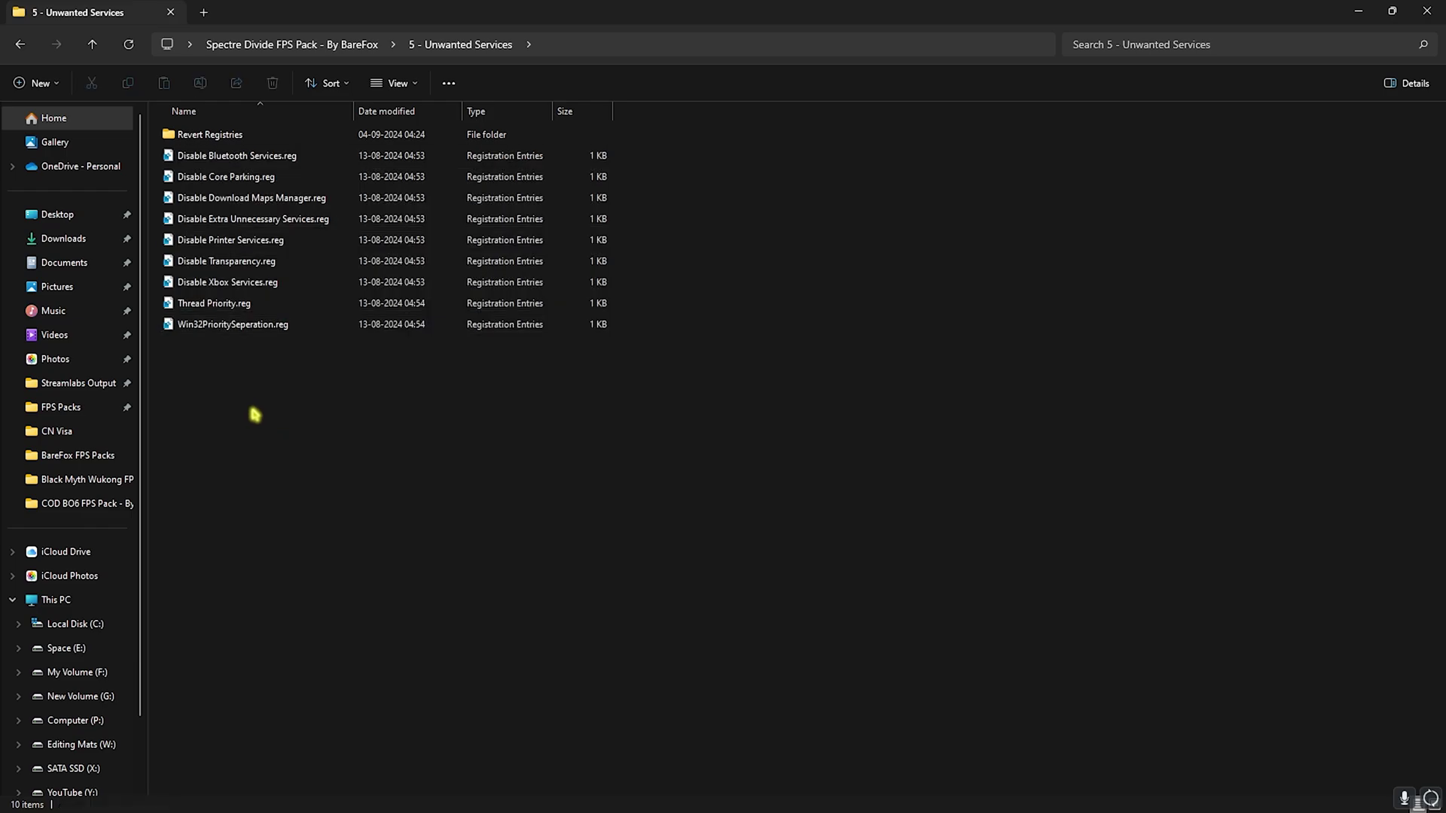
left_click(226, 165)
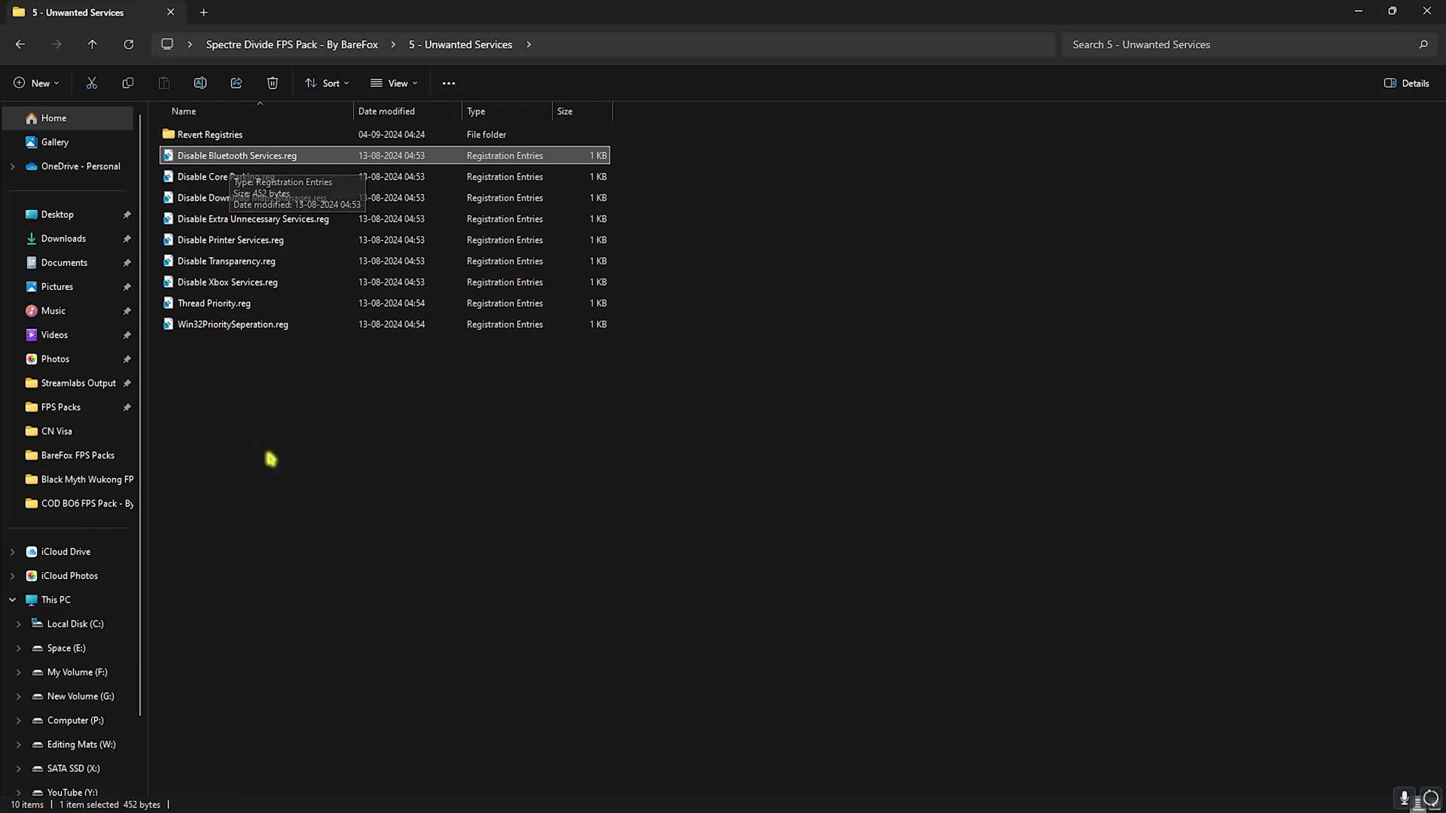
left_click_drag(278, 494, 233, 181)
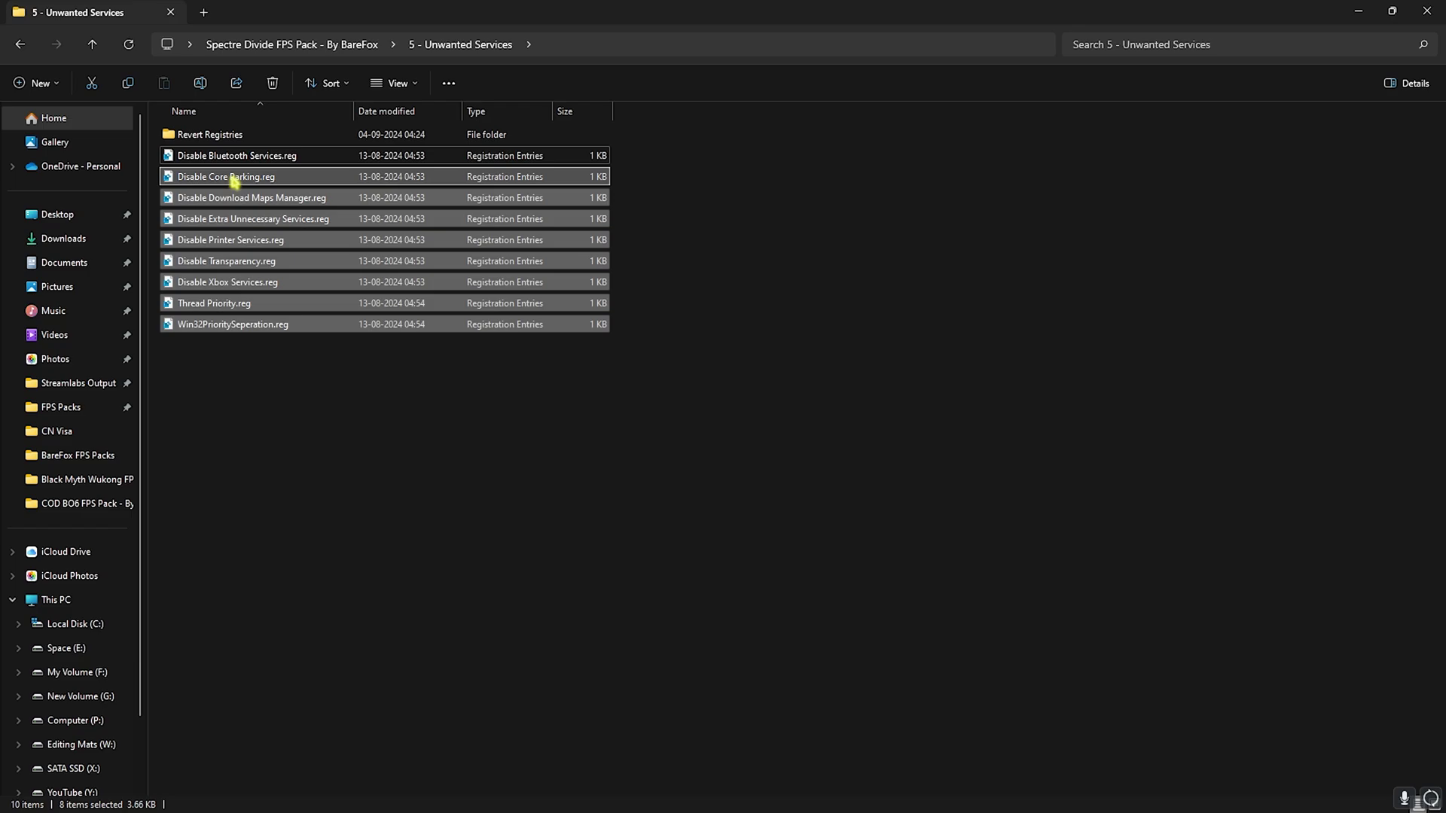
left_click(230, 132)
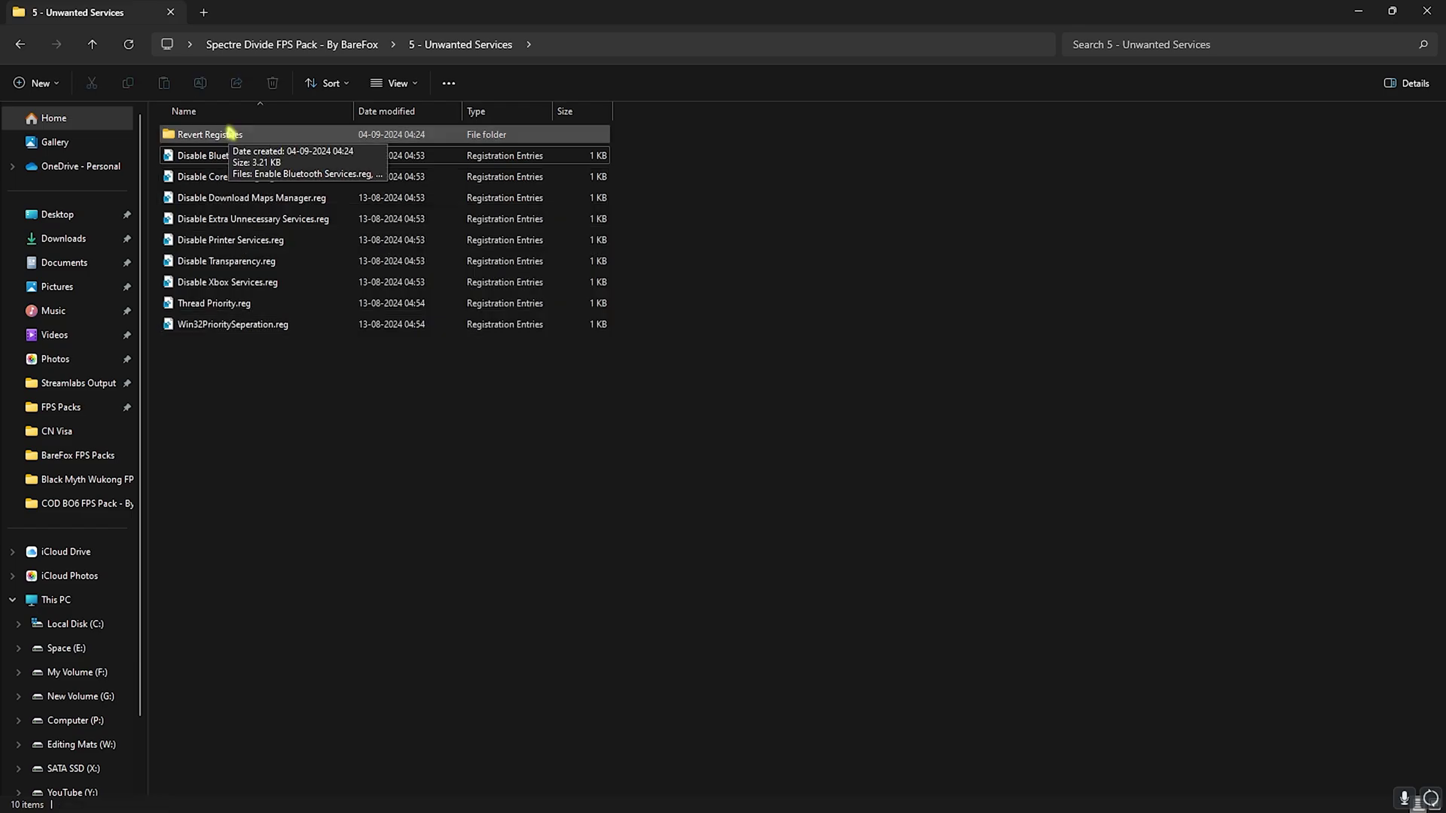
left_click_drag(322, 458, 252, 192)
double_click(207, 135)
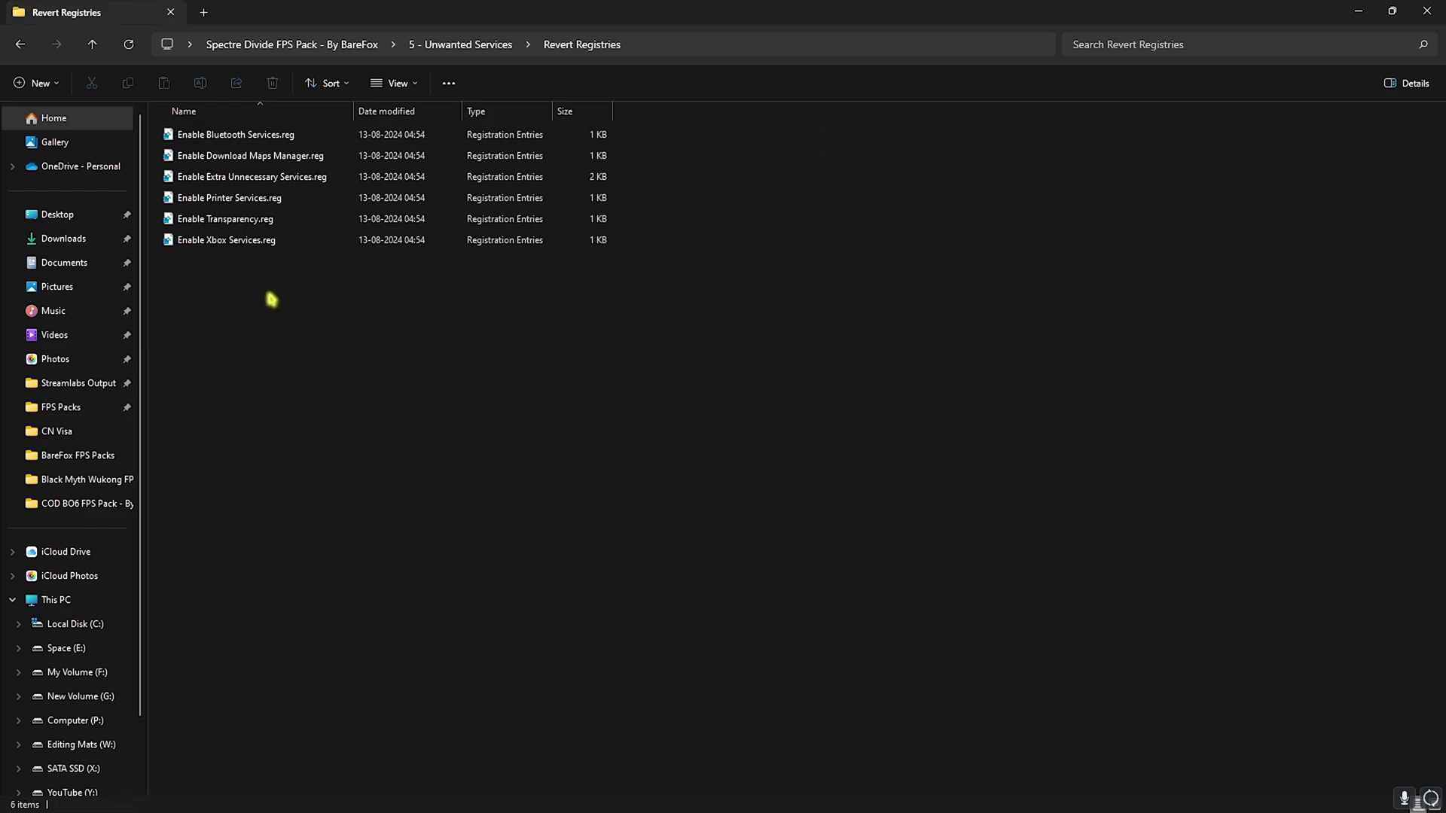
left_click(1426, 10)
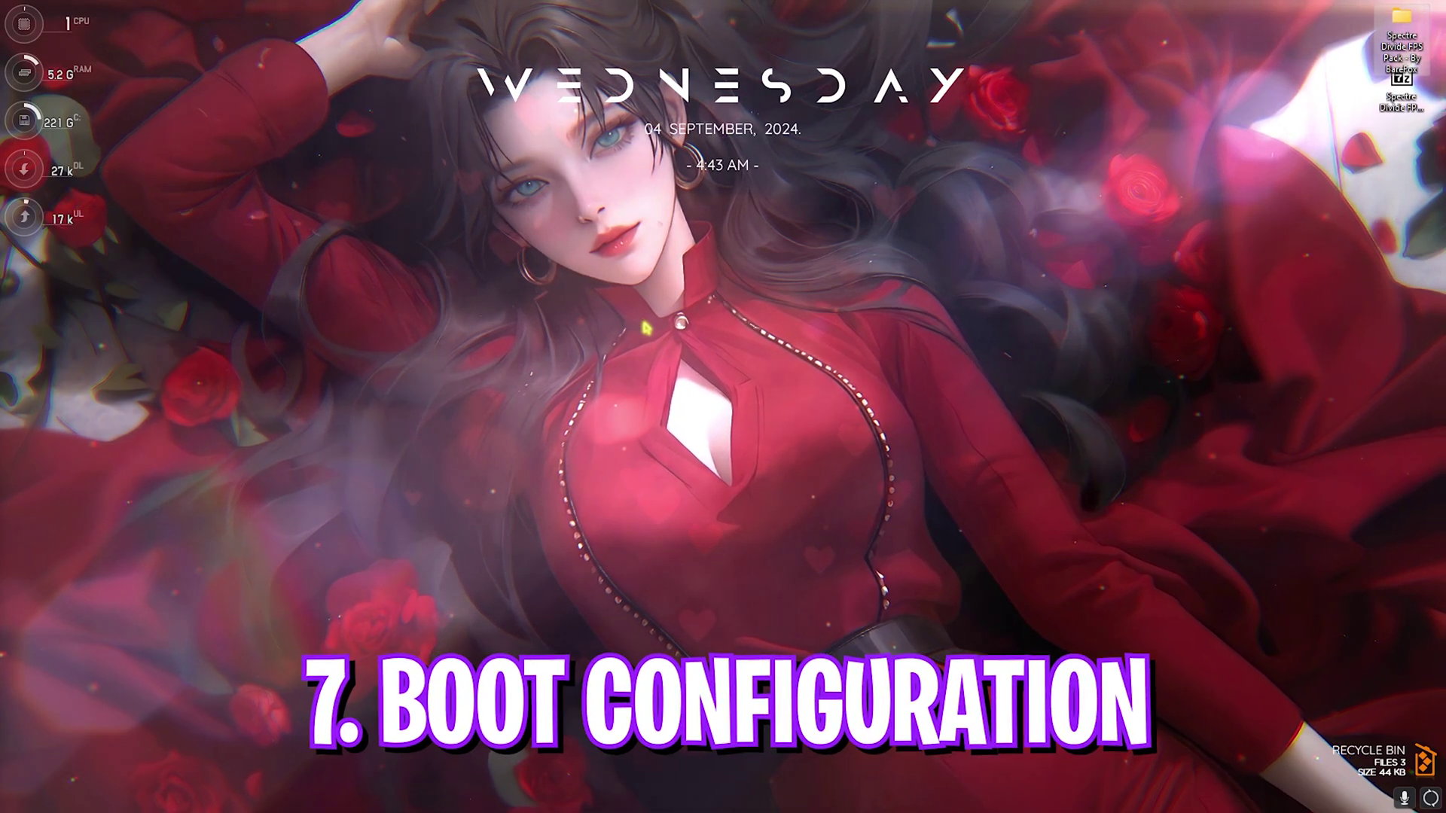
Launch System Configuration by searching msconfig from Start.
key("super")
type("mem Reduct")
key("ctrl+a")
type("msconfig")
key("Return")
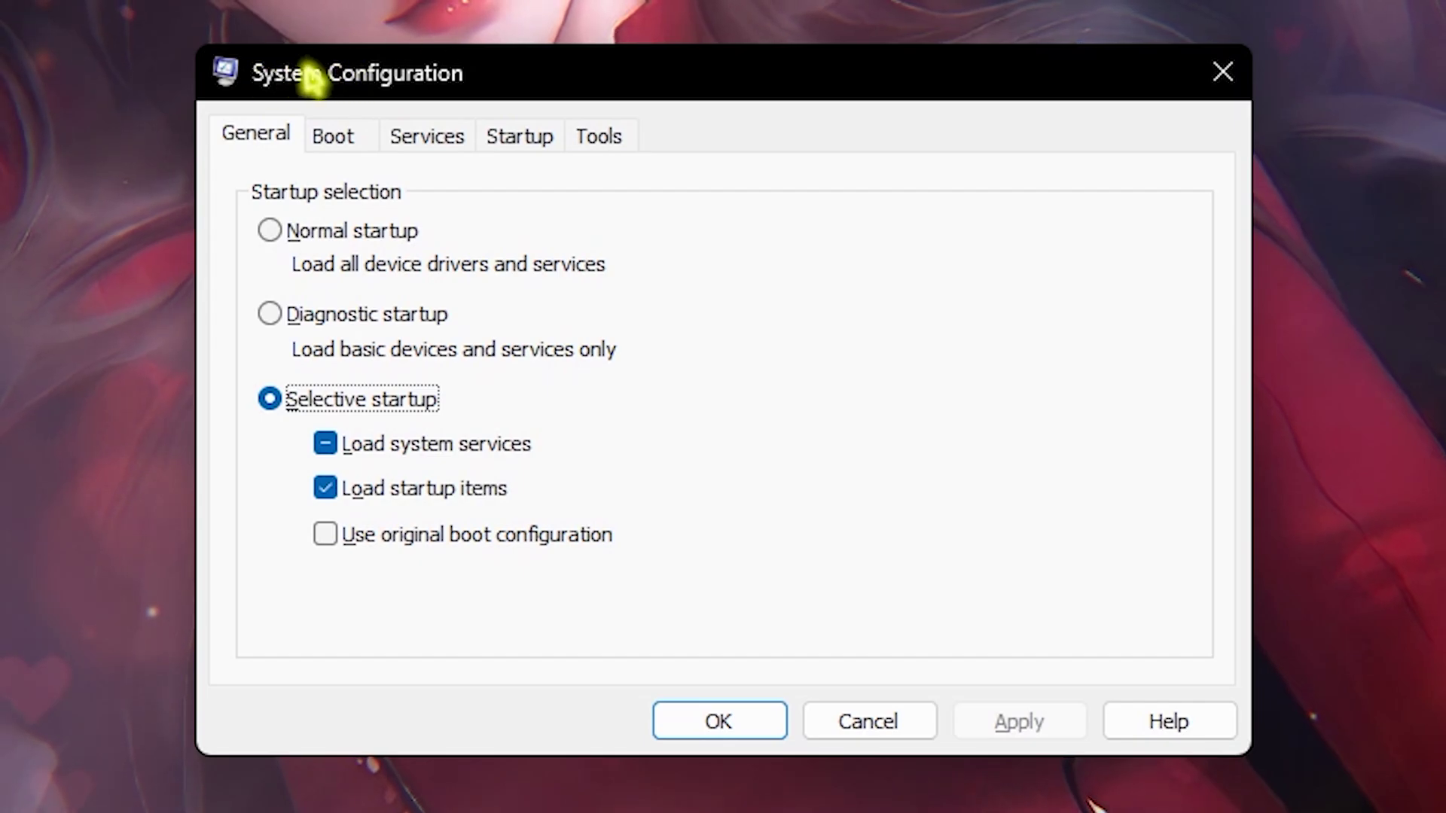
Set the boot advanced options to 24 processors and apply, then show the services list.
left_click(331, 139)
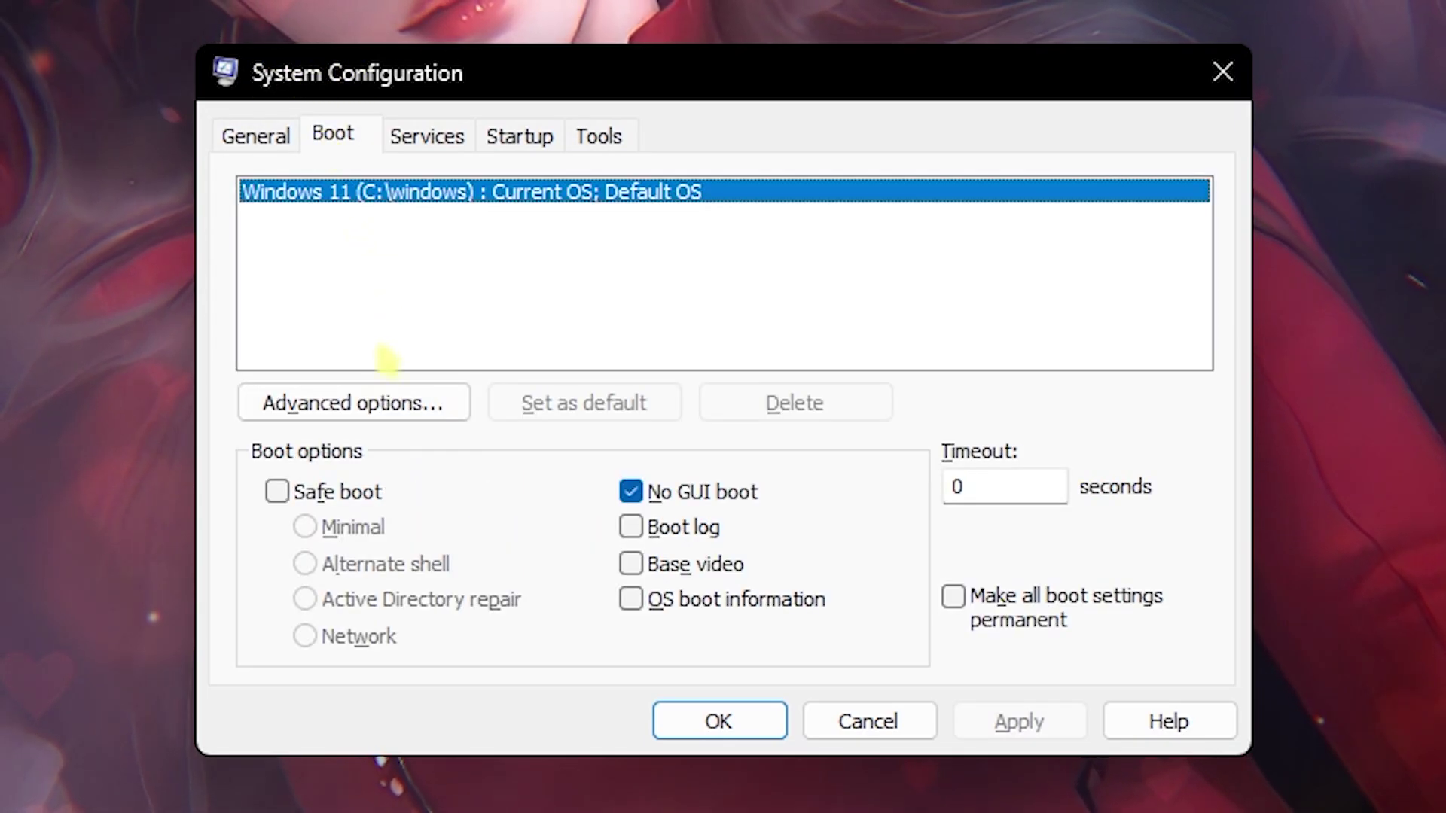
left_click(369, 403)
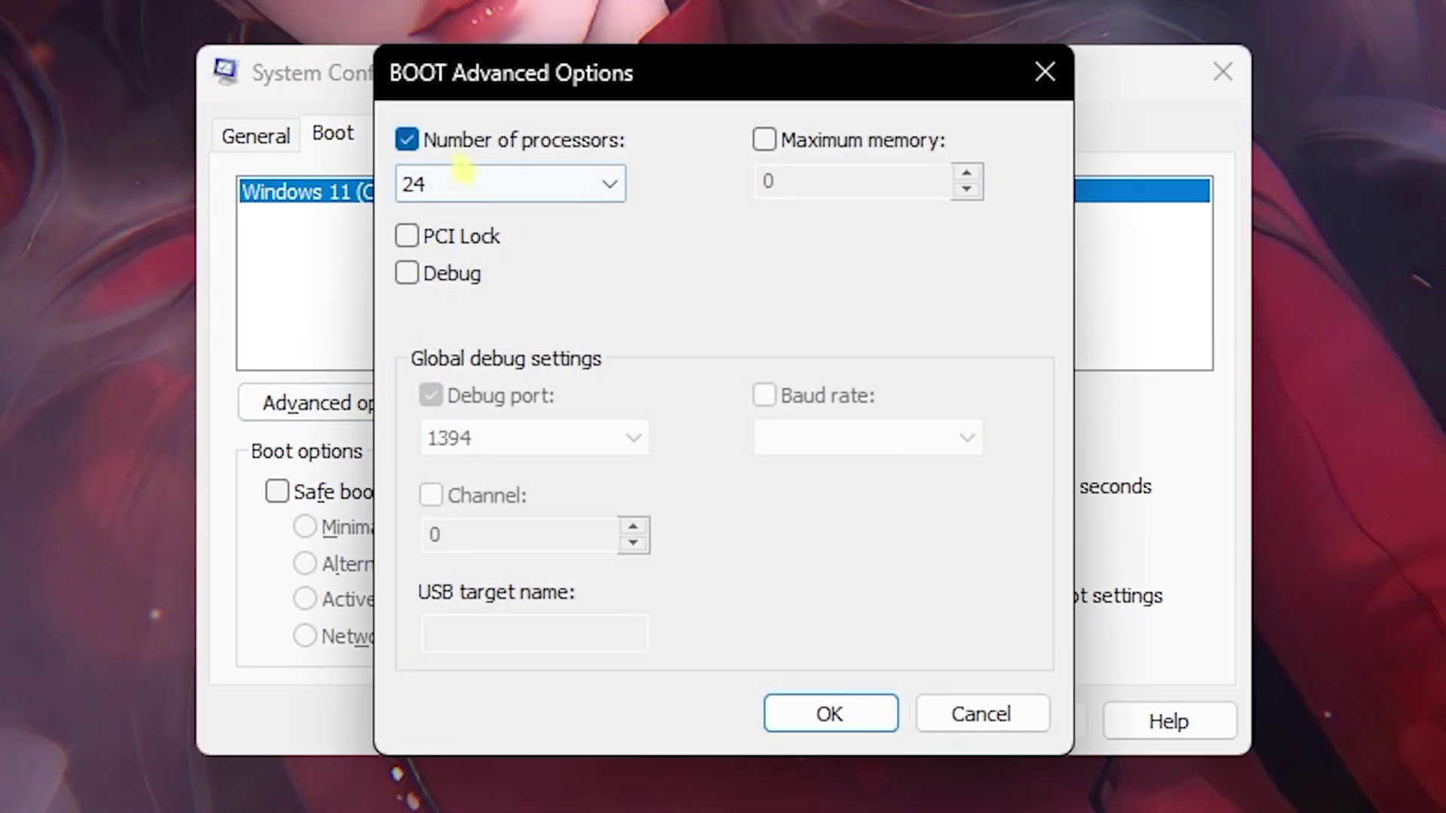
left_click(463, 173)
left_click(501, 770)
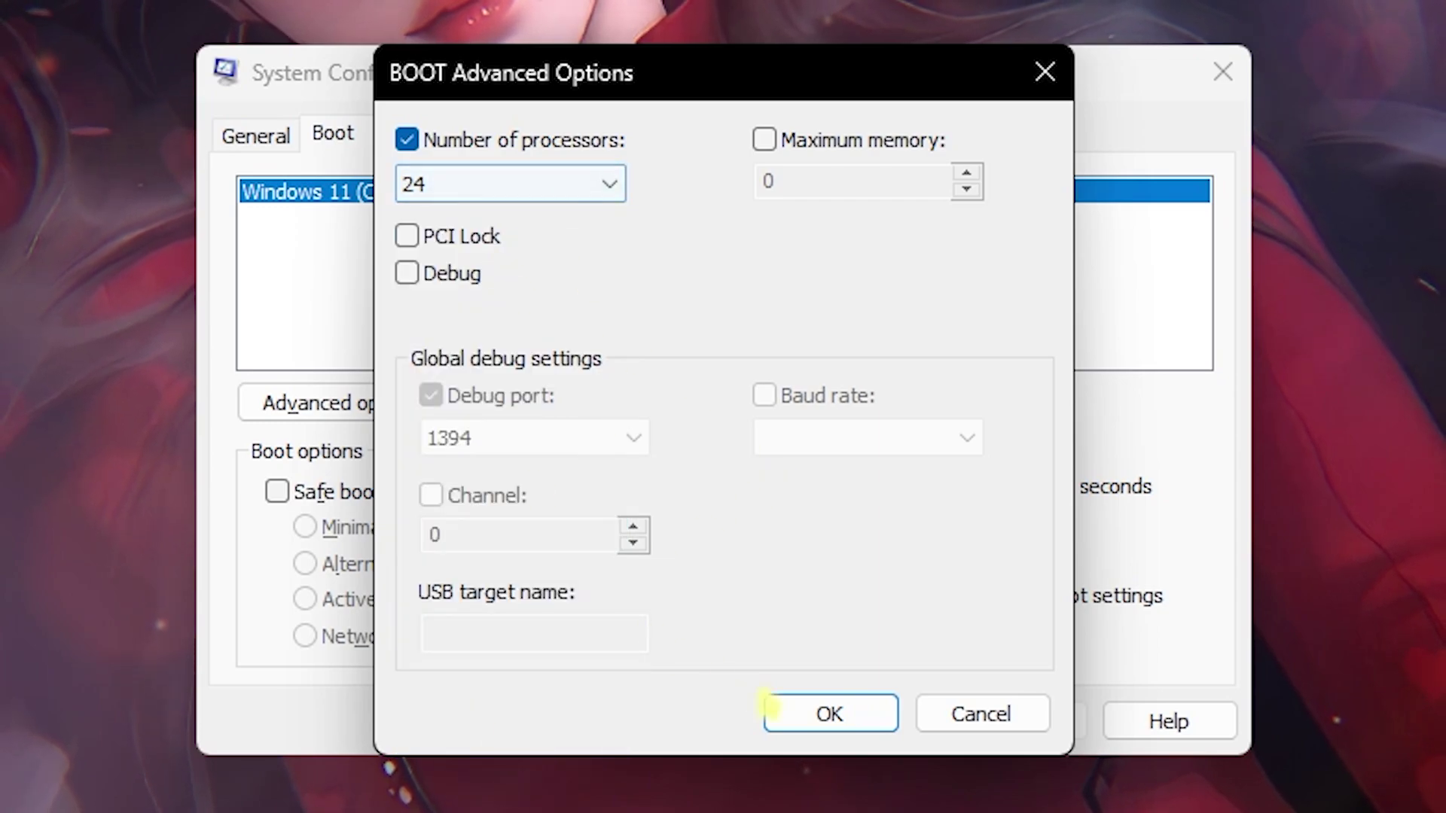
left_click(807, 725)
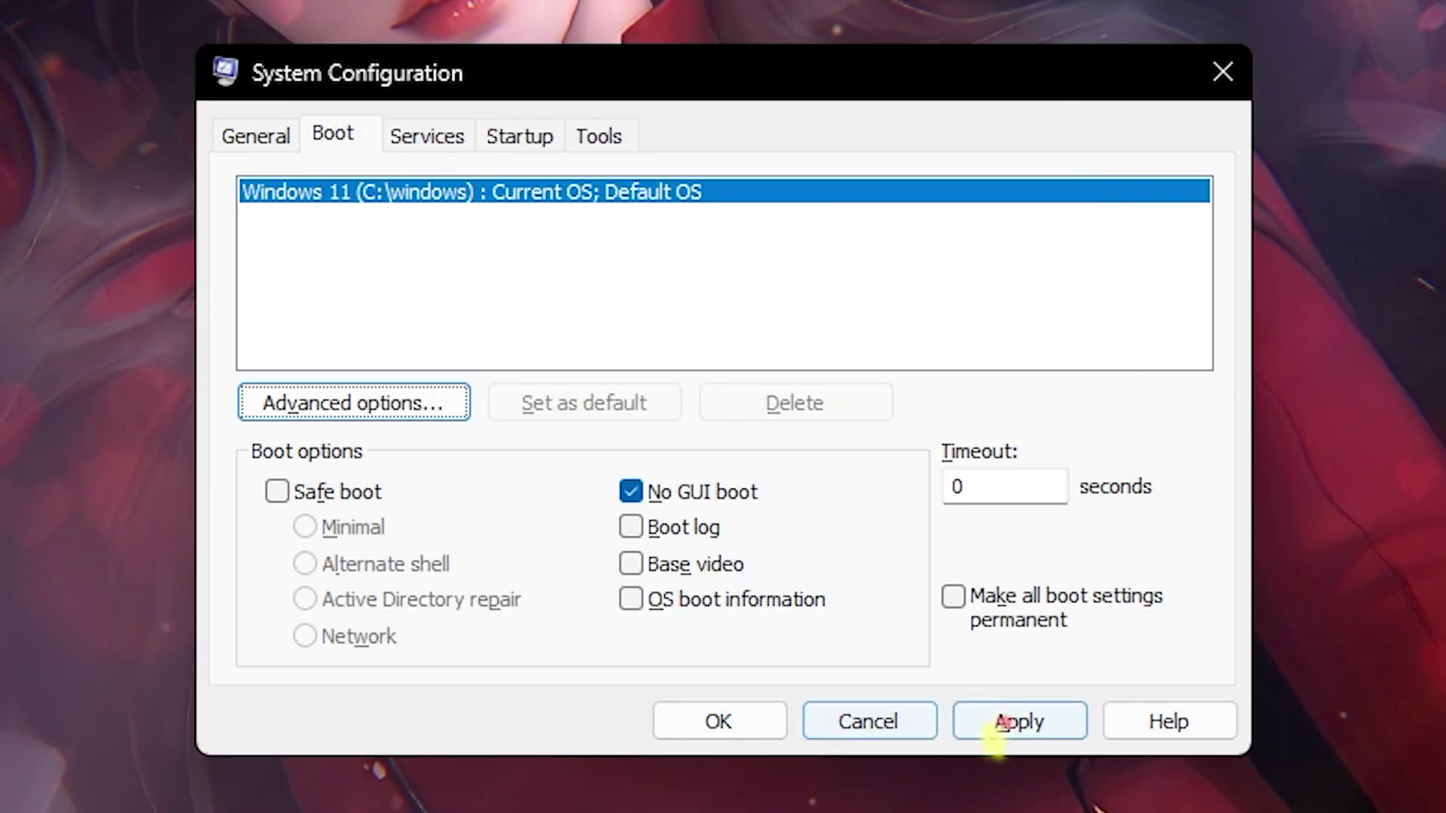
left_click(1002, 724)
left_click(428, 136)
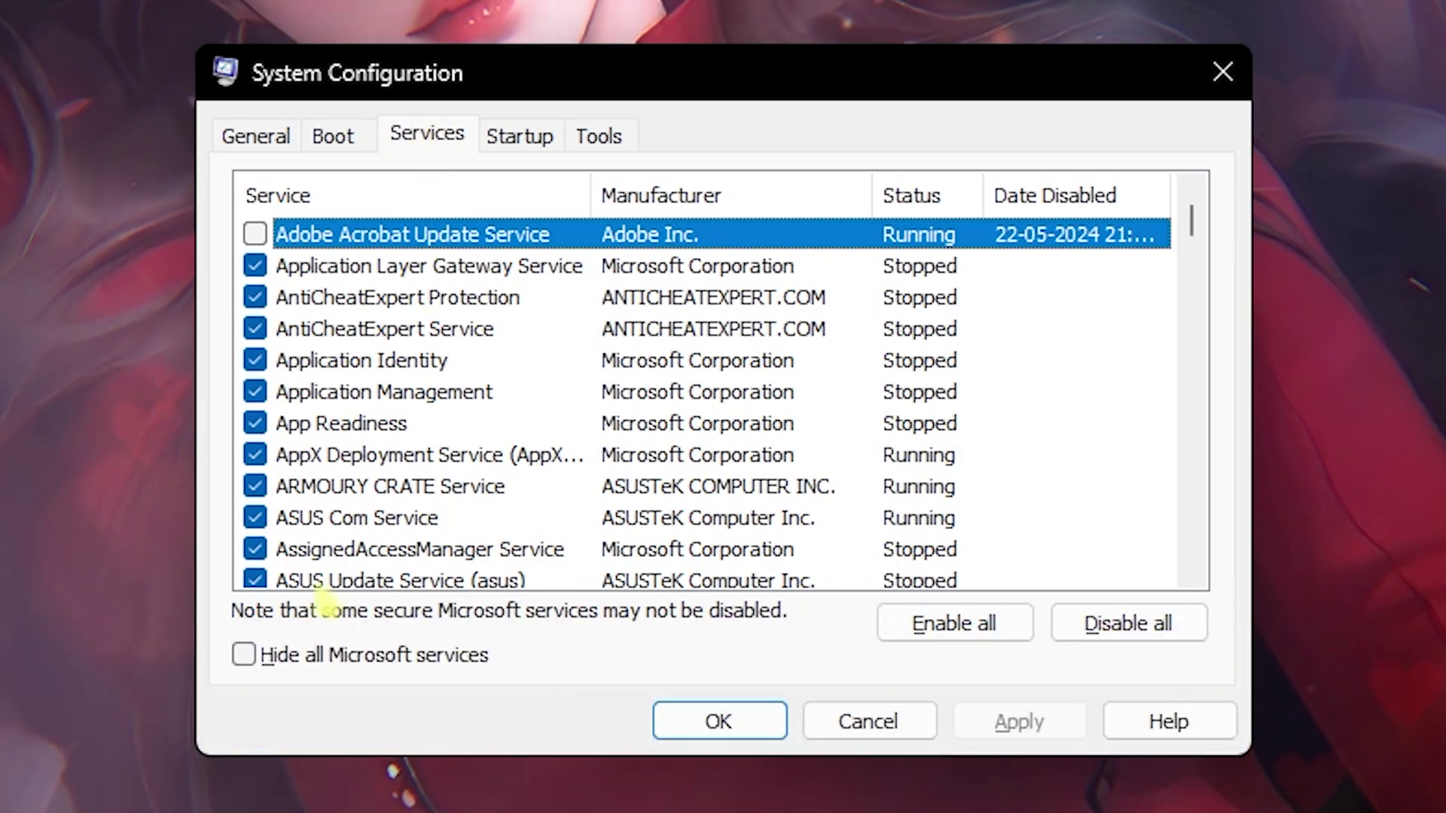
Hide all Microsoft services and scroll through the remaining third-party services.
left_click(243, 655)
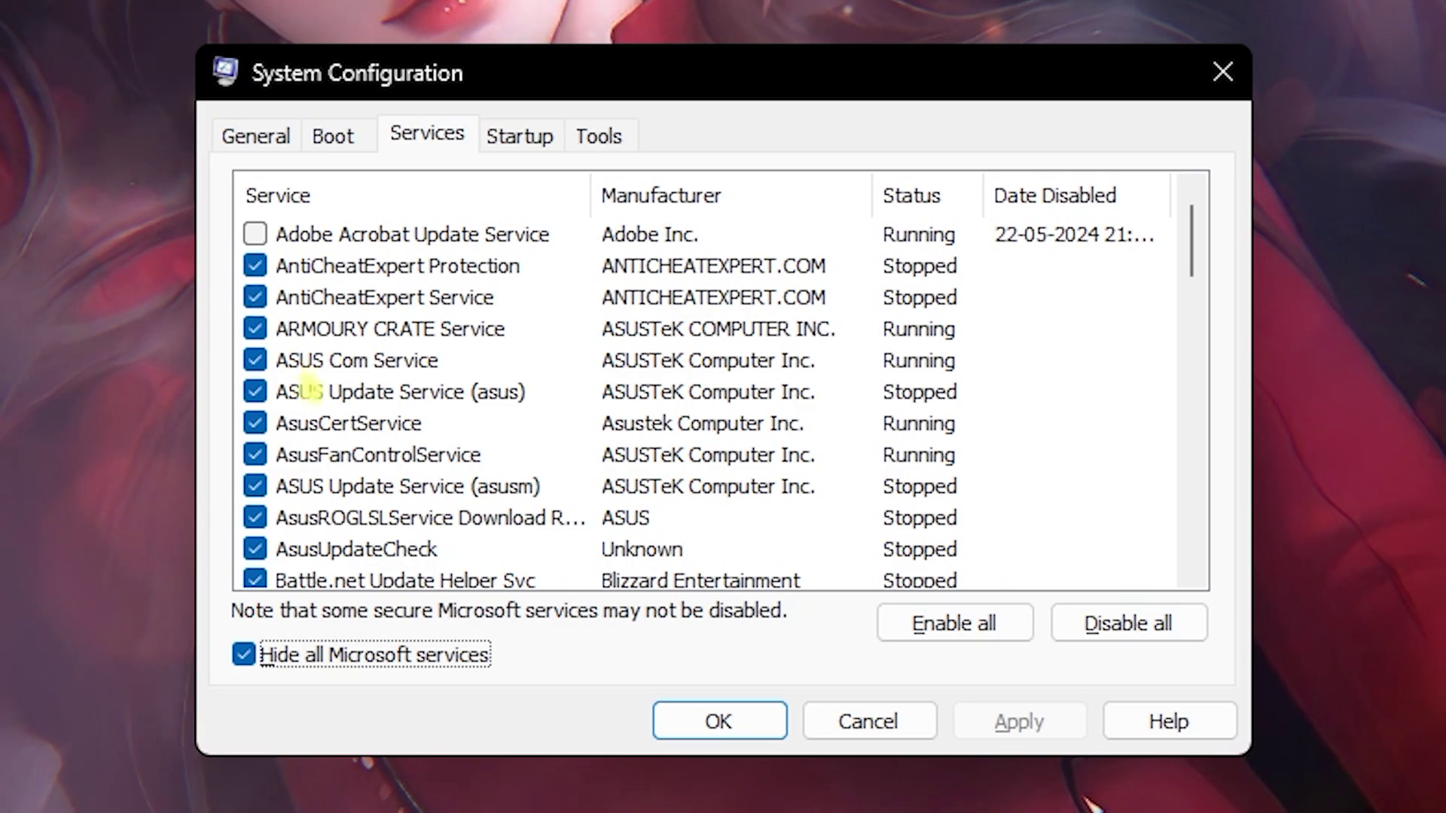
scroll(308, 391, "down", 1)
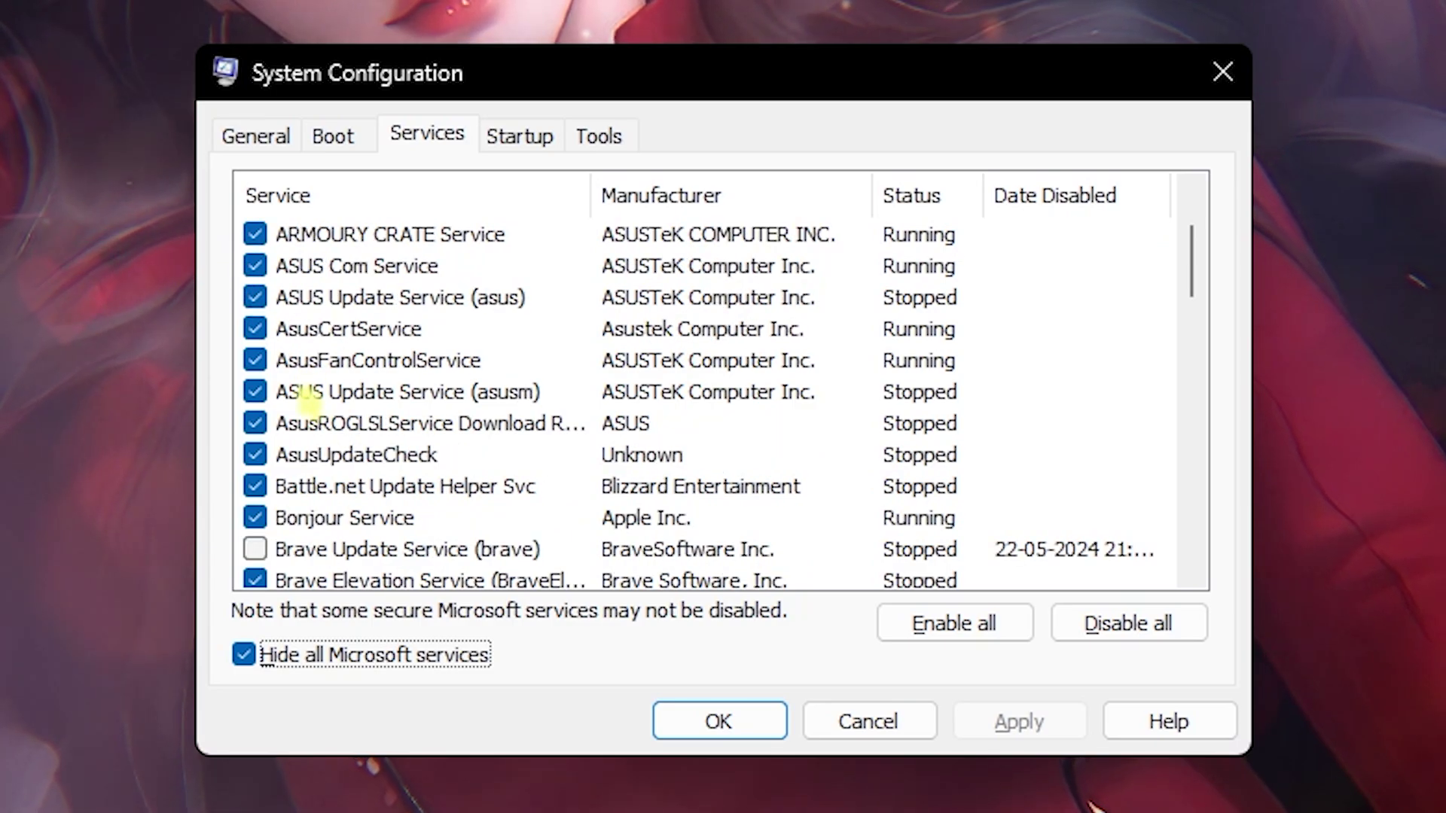
scroll(309, 399, "down", 6)
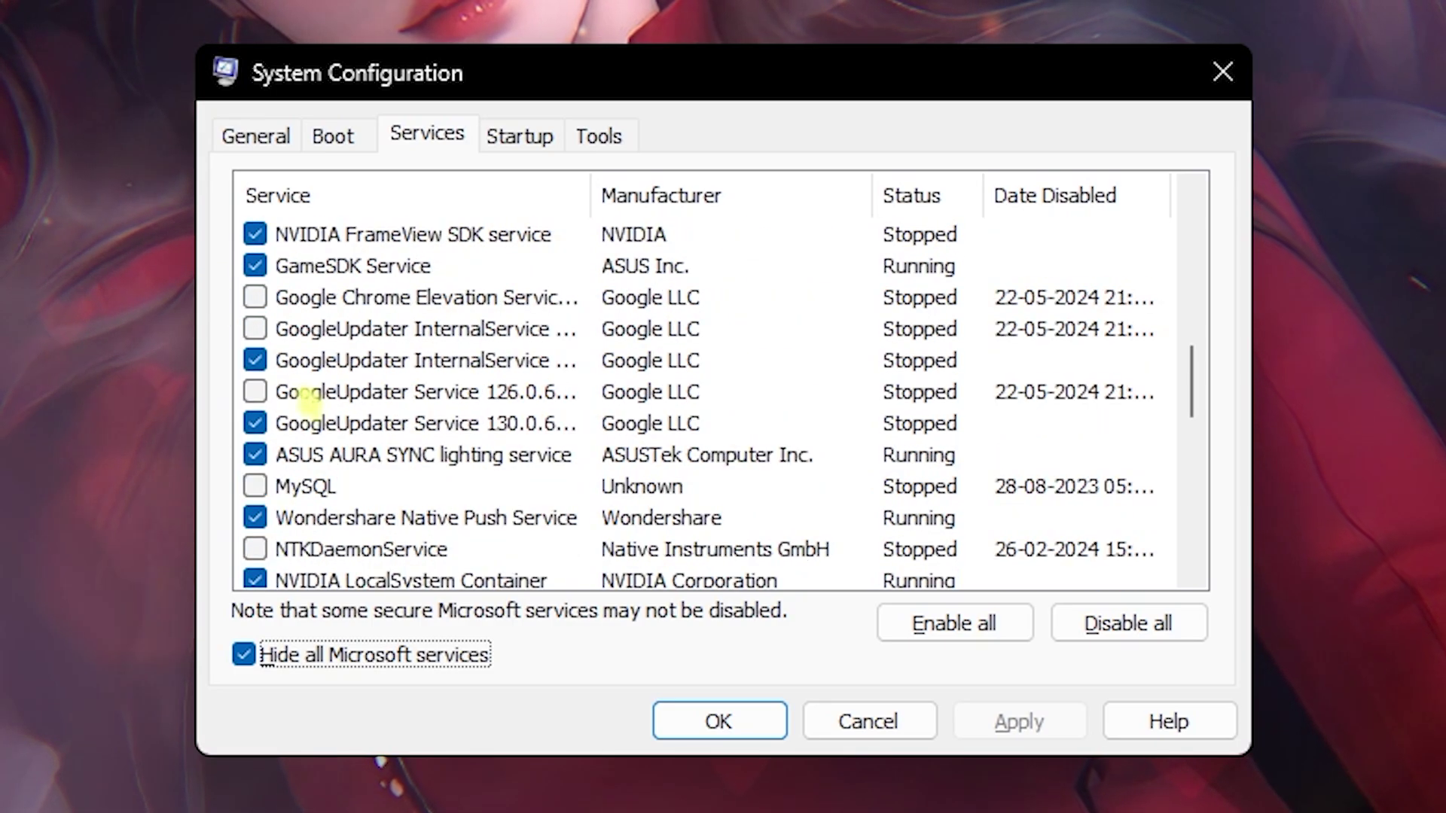
scroll(309, 403, "down", 7)
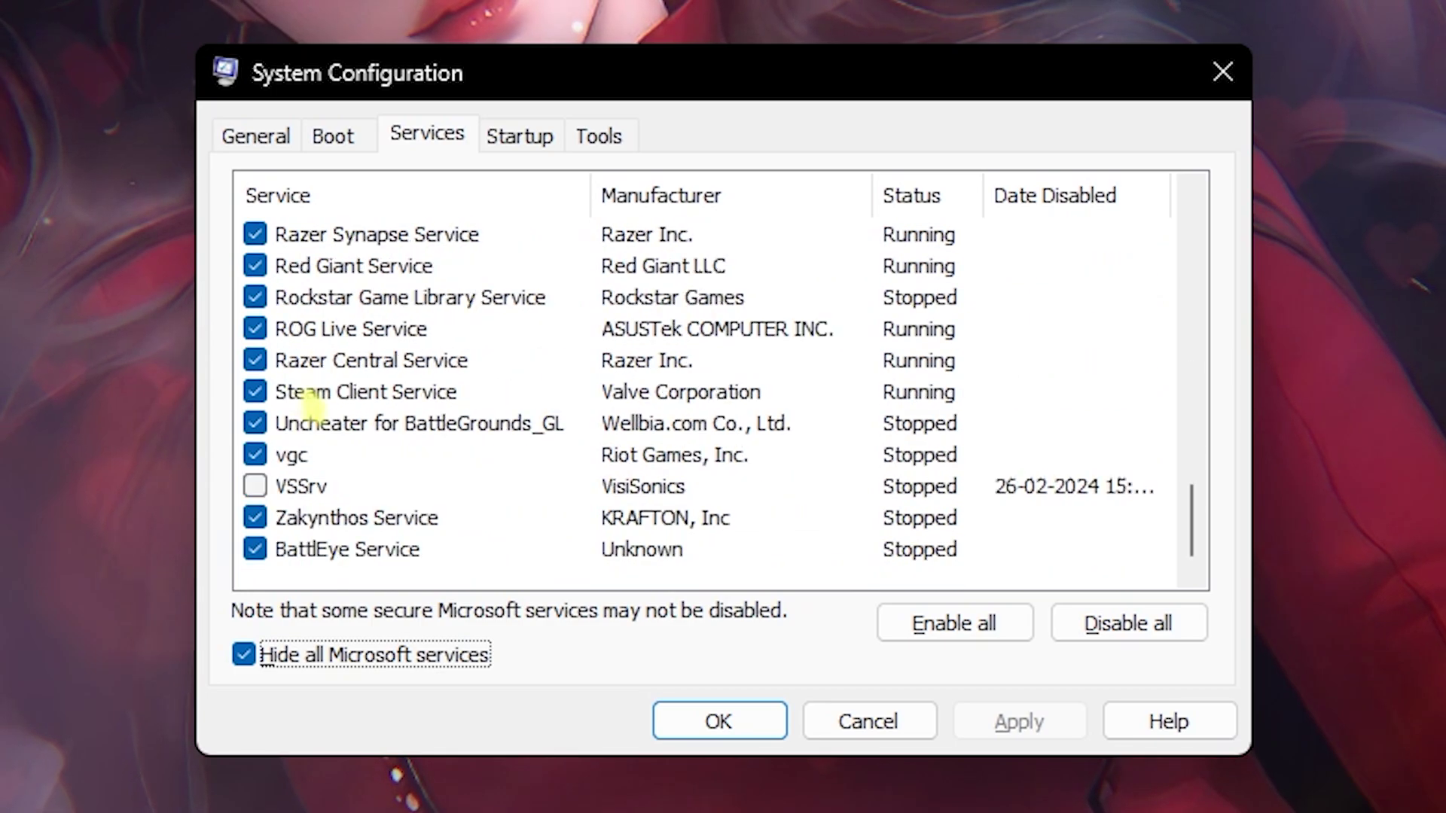
scroll(309, 411, "up", 6)
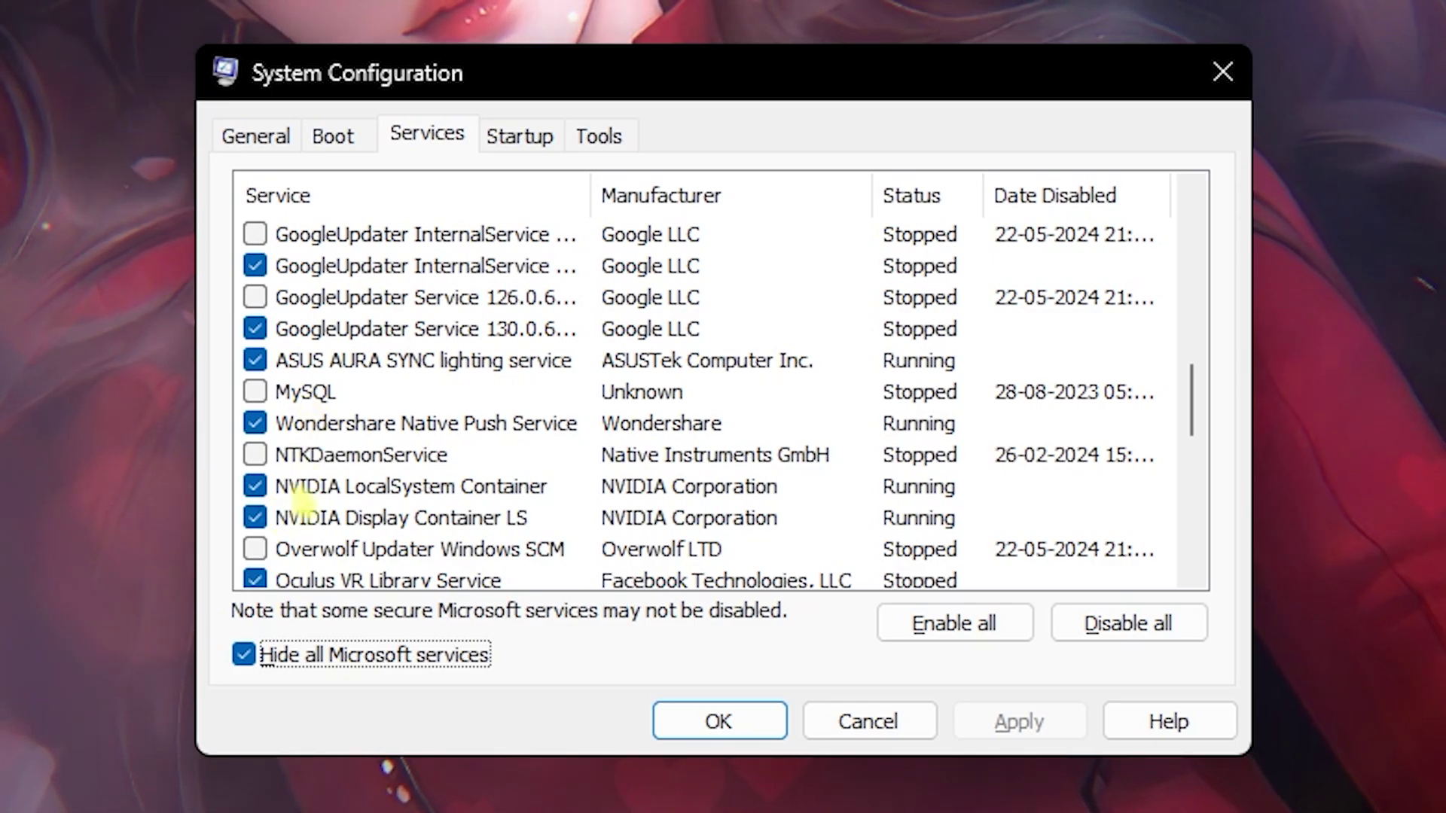
scroll(302, 499, "down", 5)
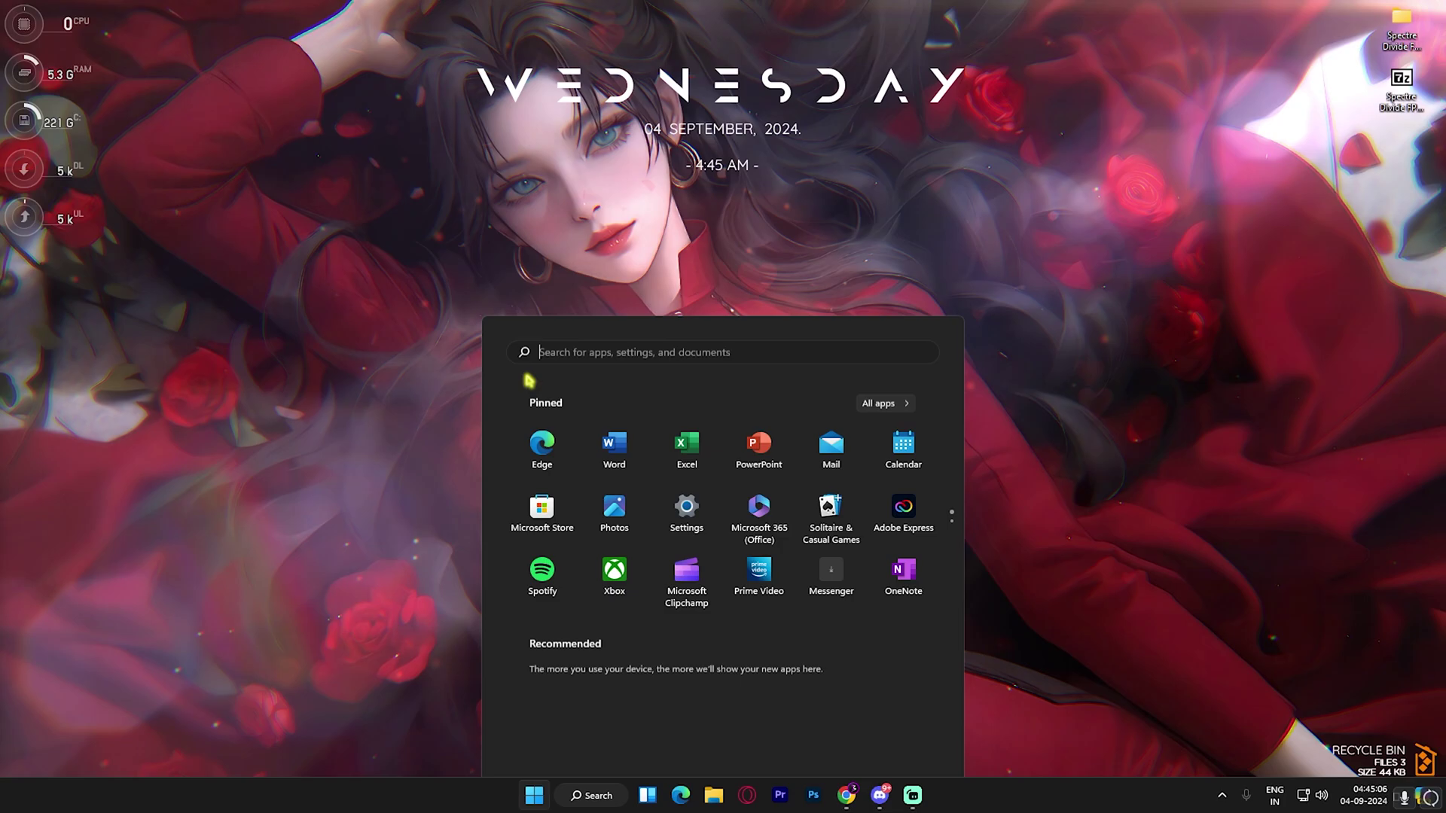
Apply best-performance visual effects, re-enabling thumbnail previews, window contents while dragging, and font smoothing.
type("ad")
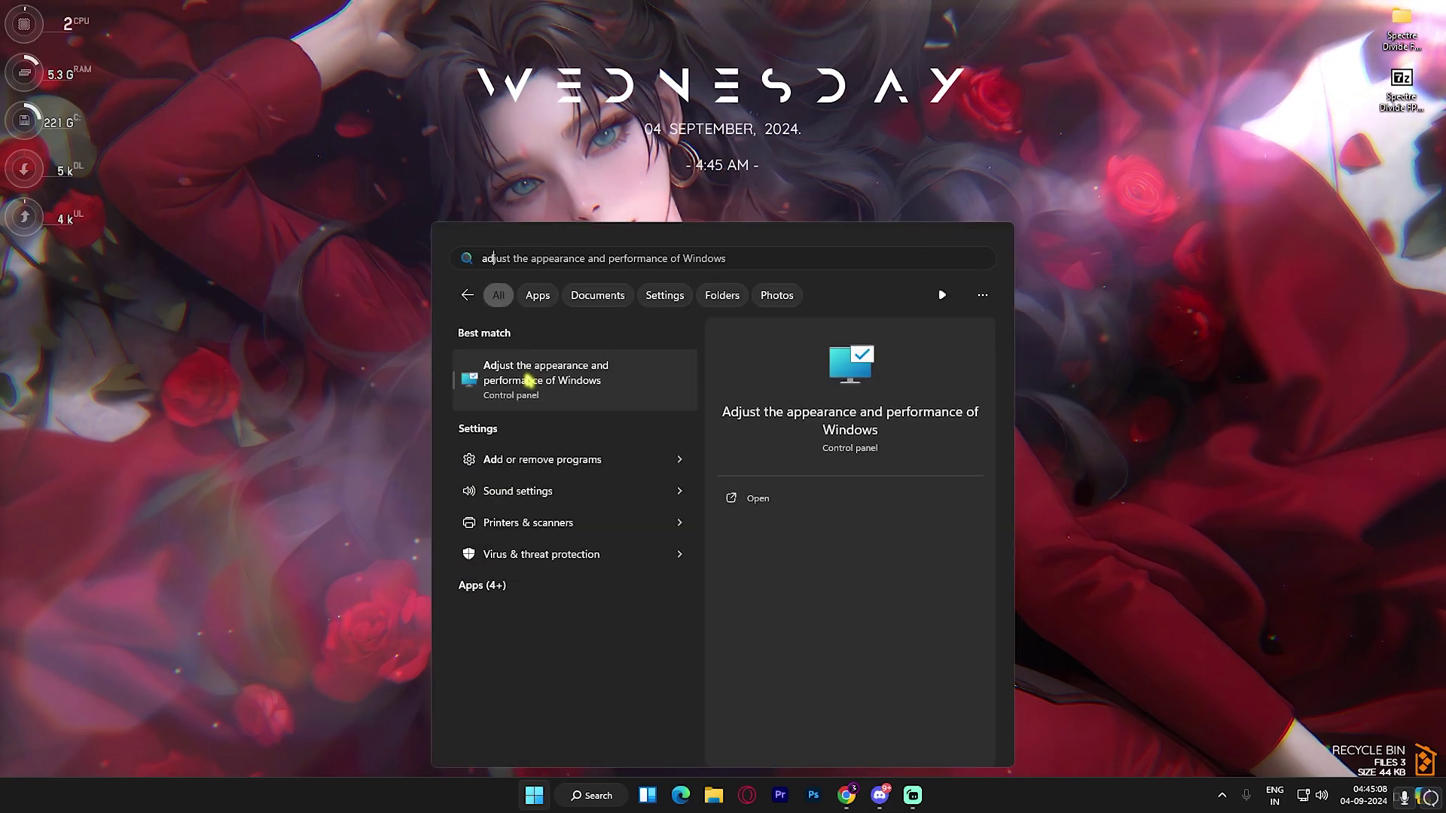
left_click(530, 380)
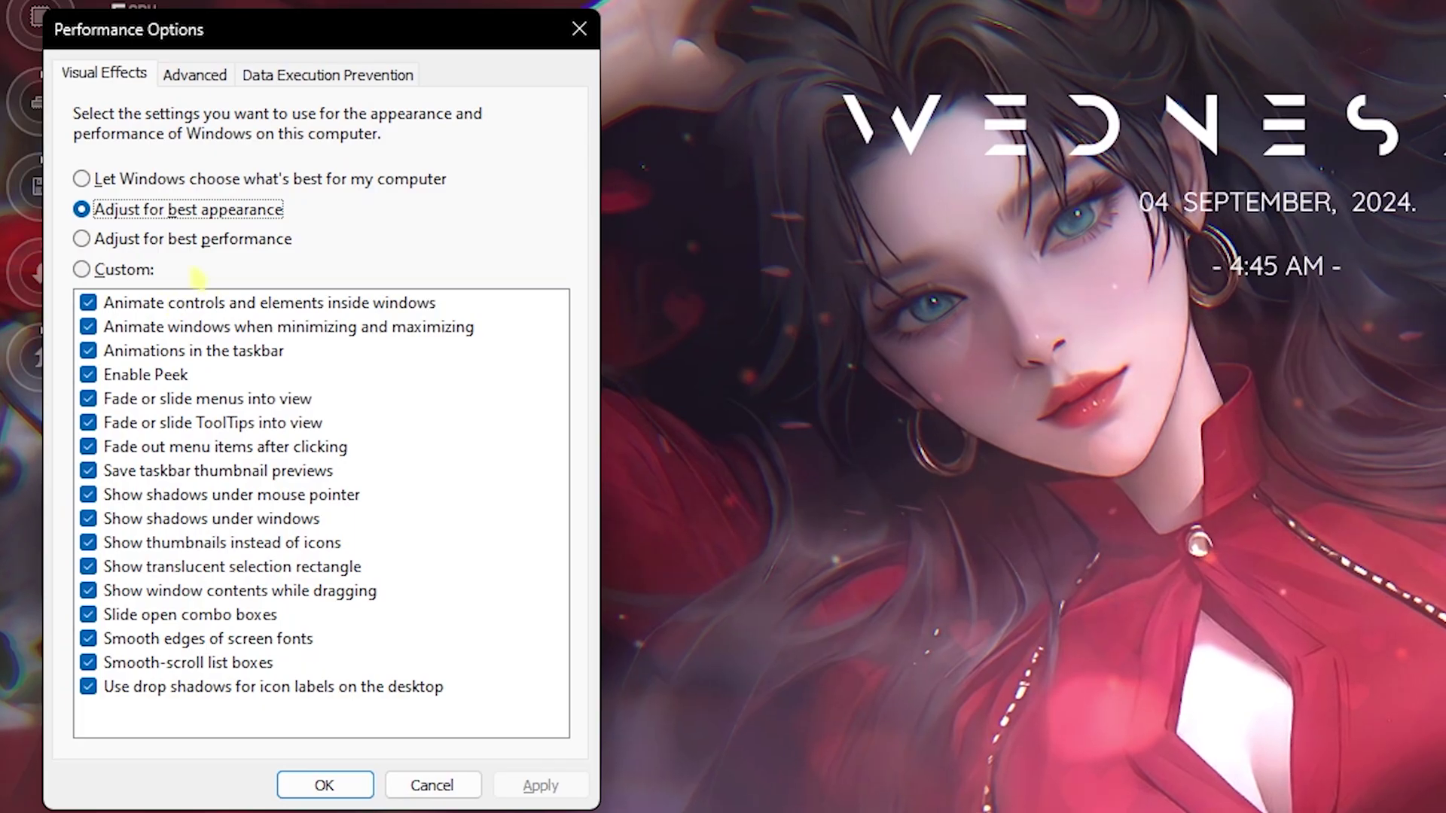
left_click(197, 243)
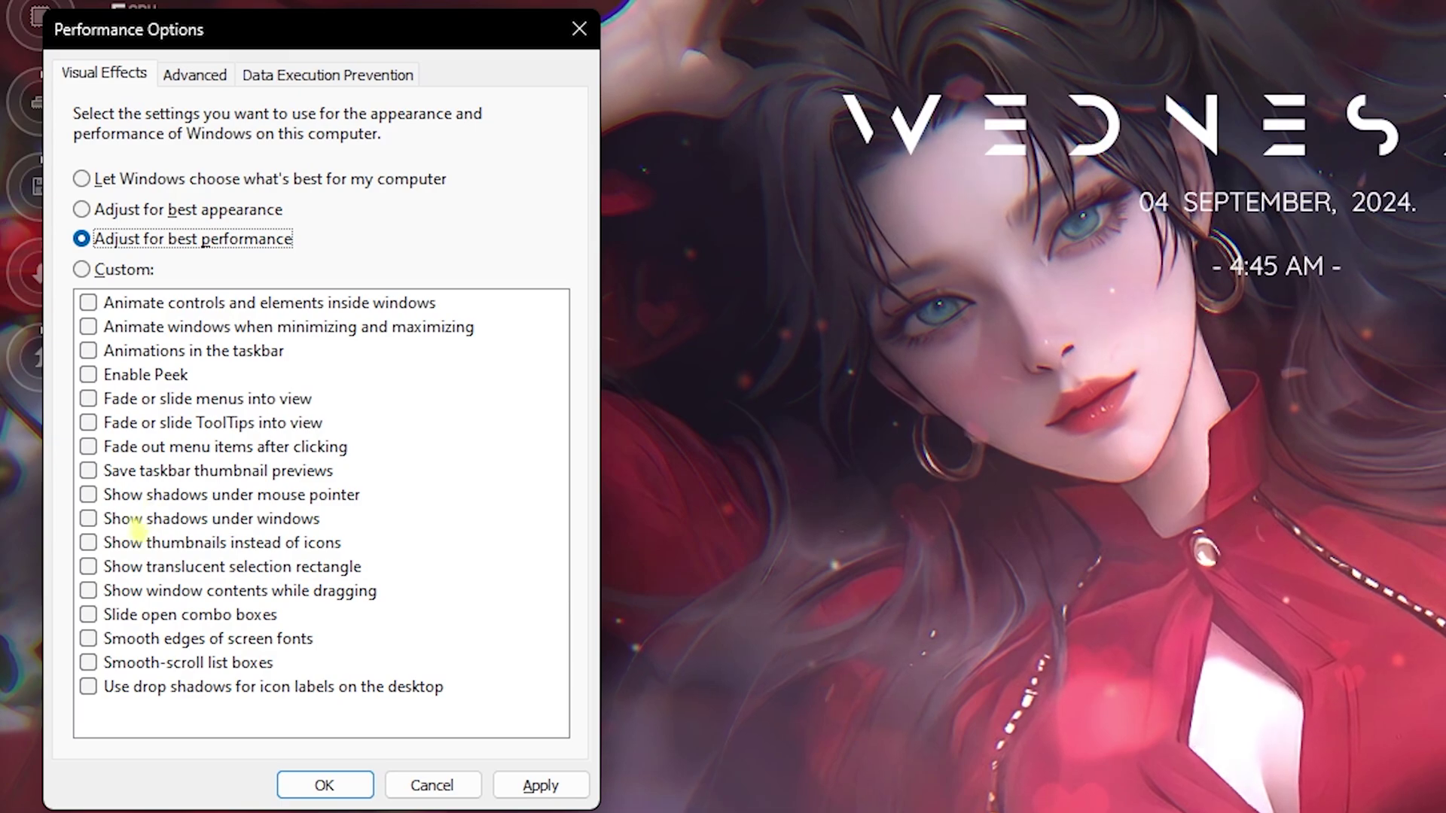
left_click(143, 542)
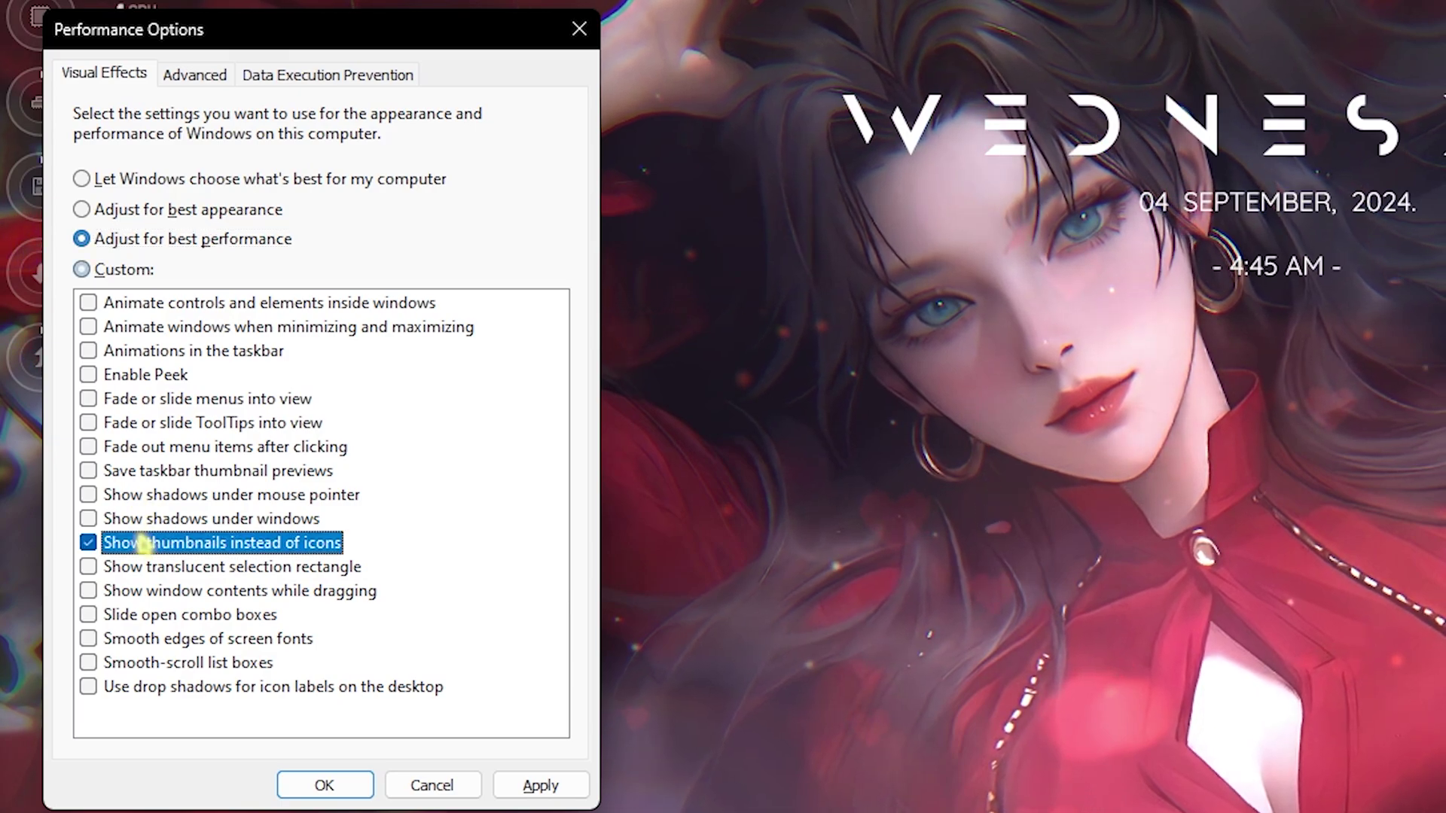
left_click(254, 592)
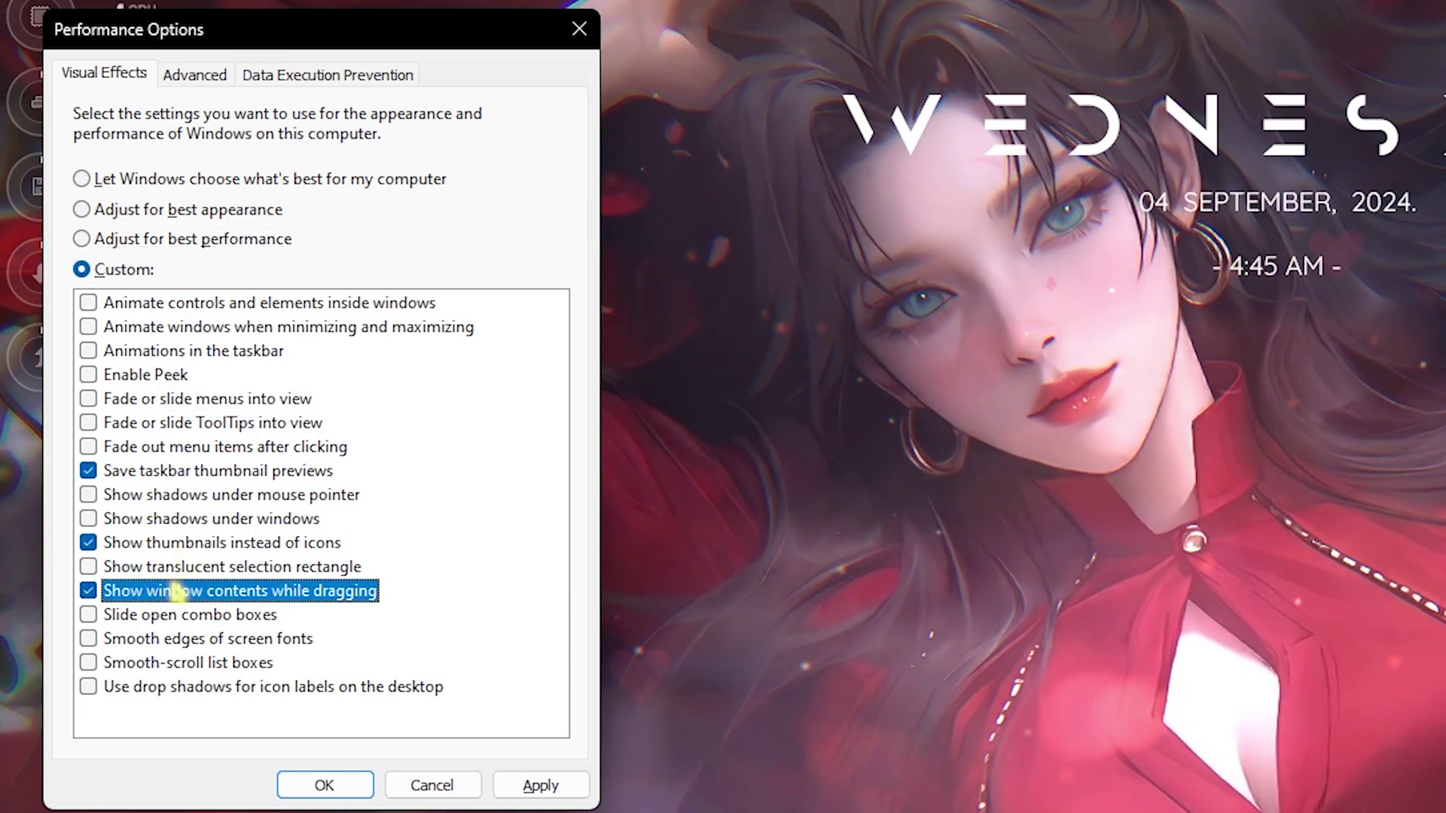
left_click(185, 639)
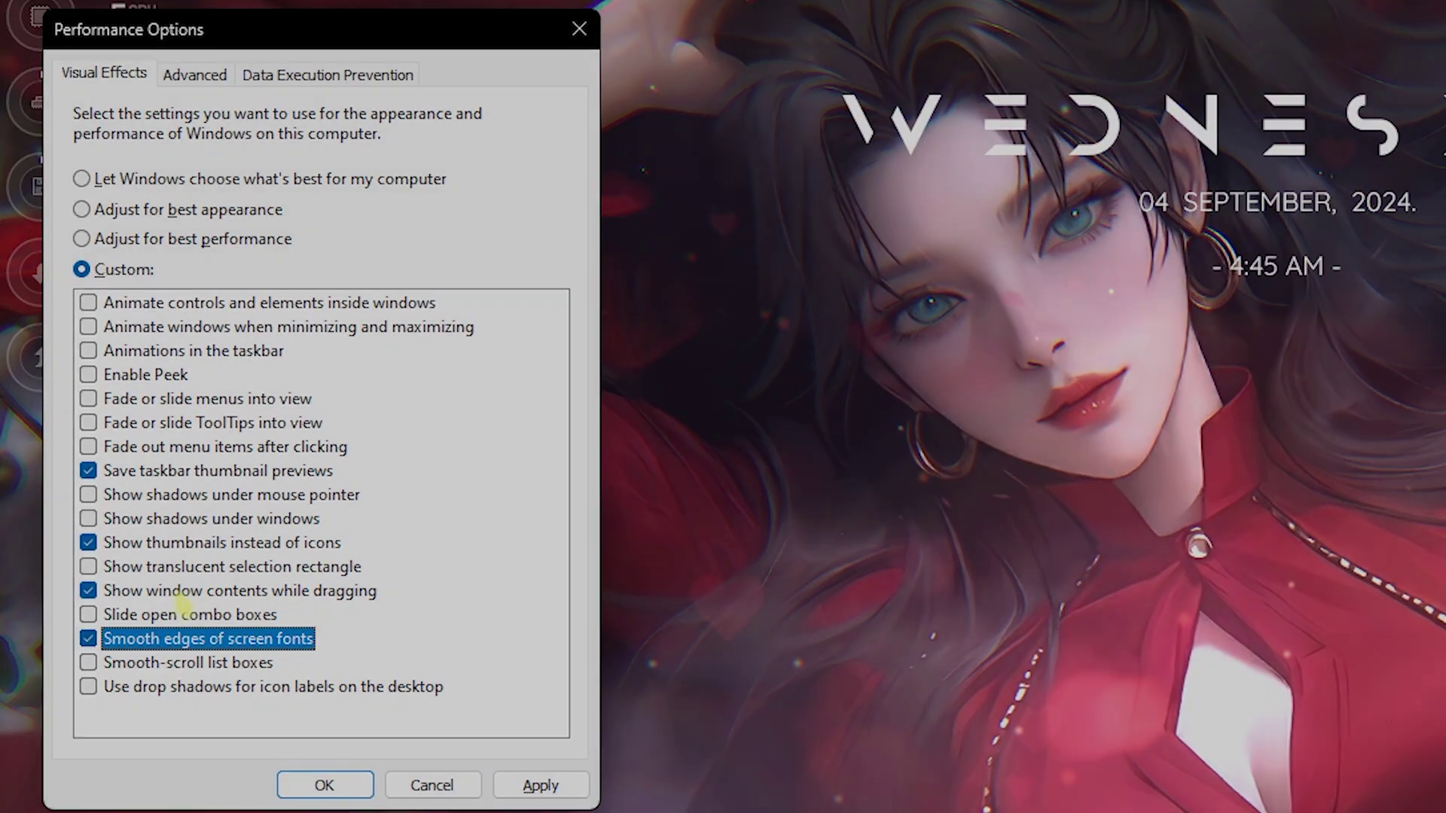
Open the Virtual Memory settings and select the C: initial paging size of 1361.
left_click(200, 83)
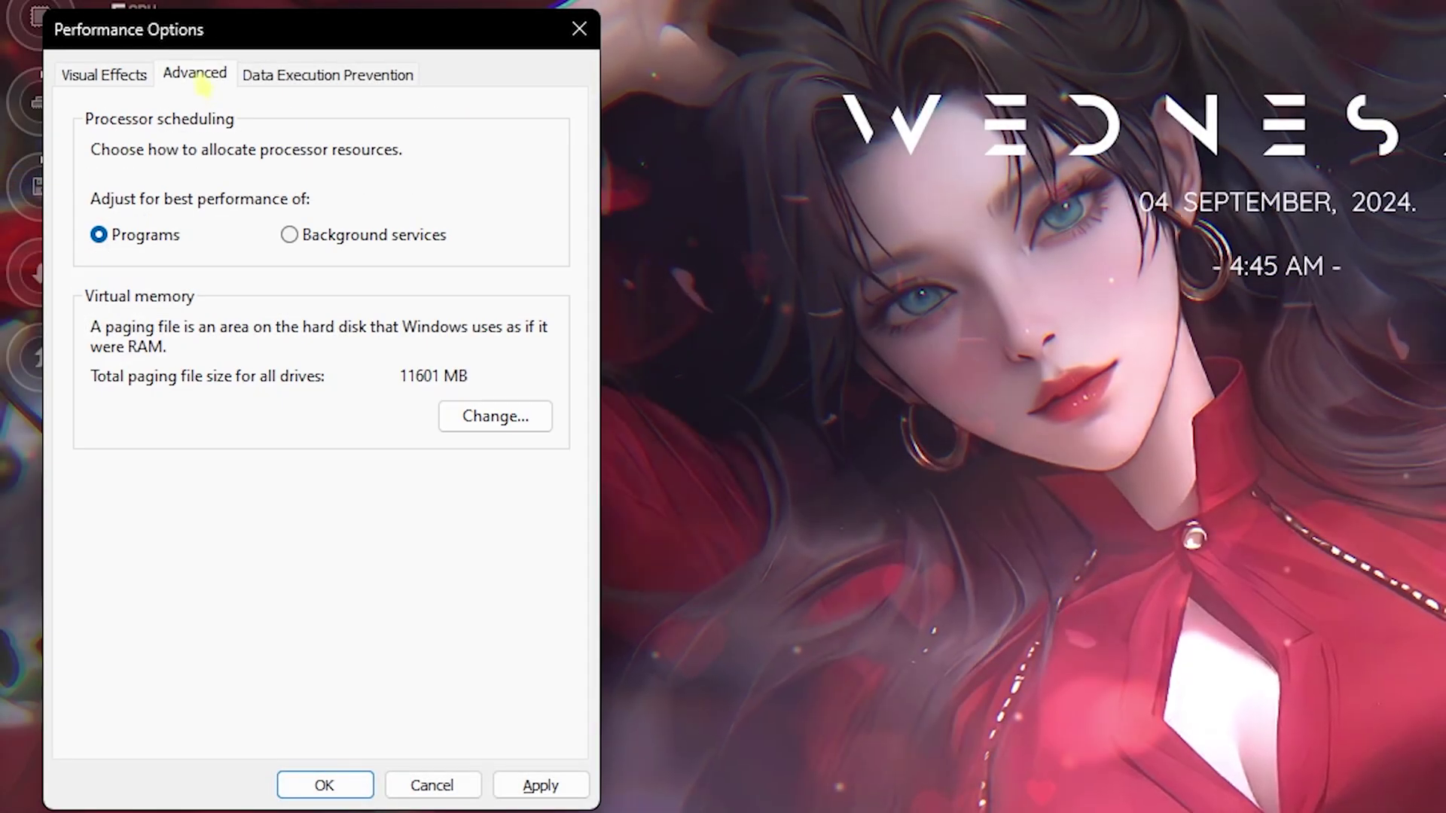
left_click(489, 418)
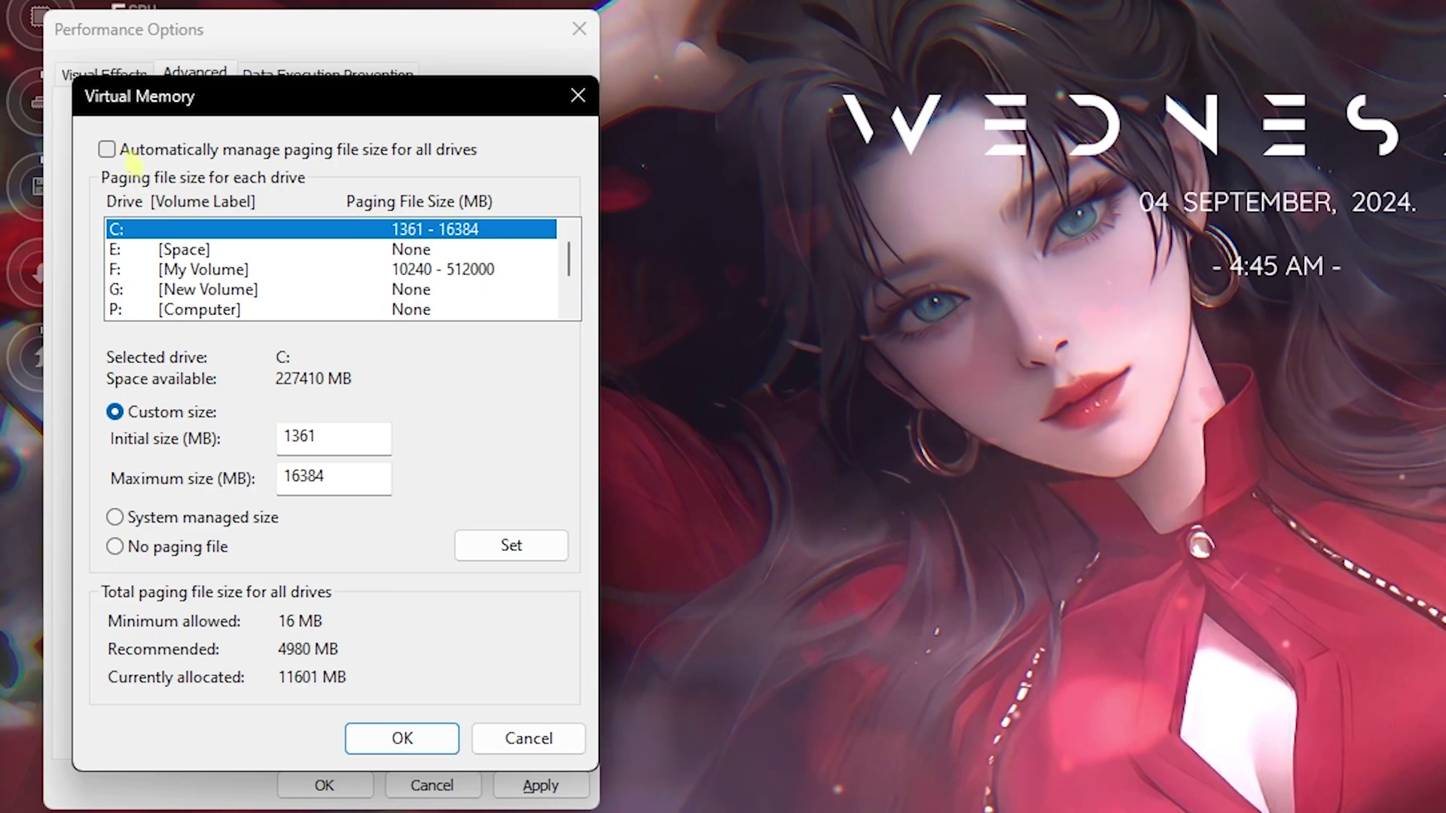
left_click(346, 436)
double_click(348, 435)
In Calculator, compute 32 × 1024 ÷ 2 to get 16,384.
key("super")
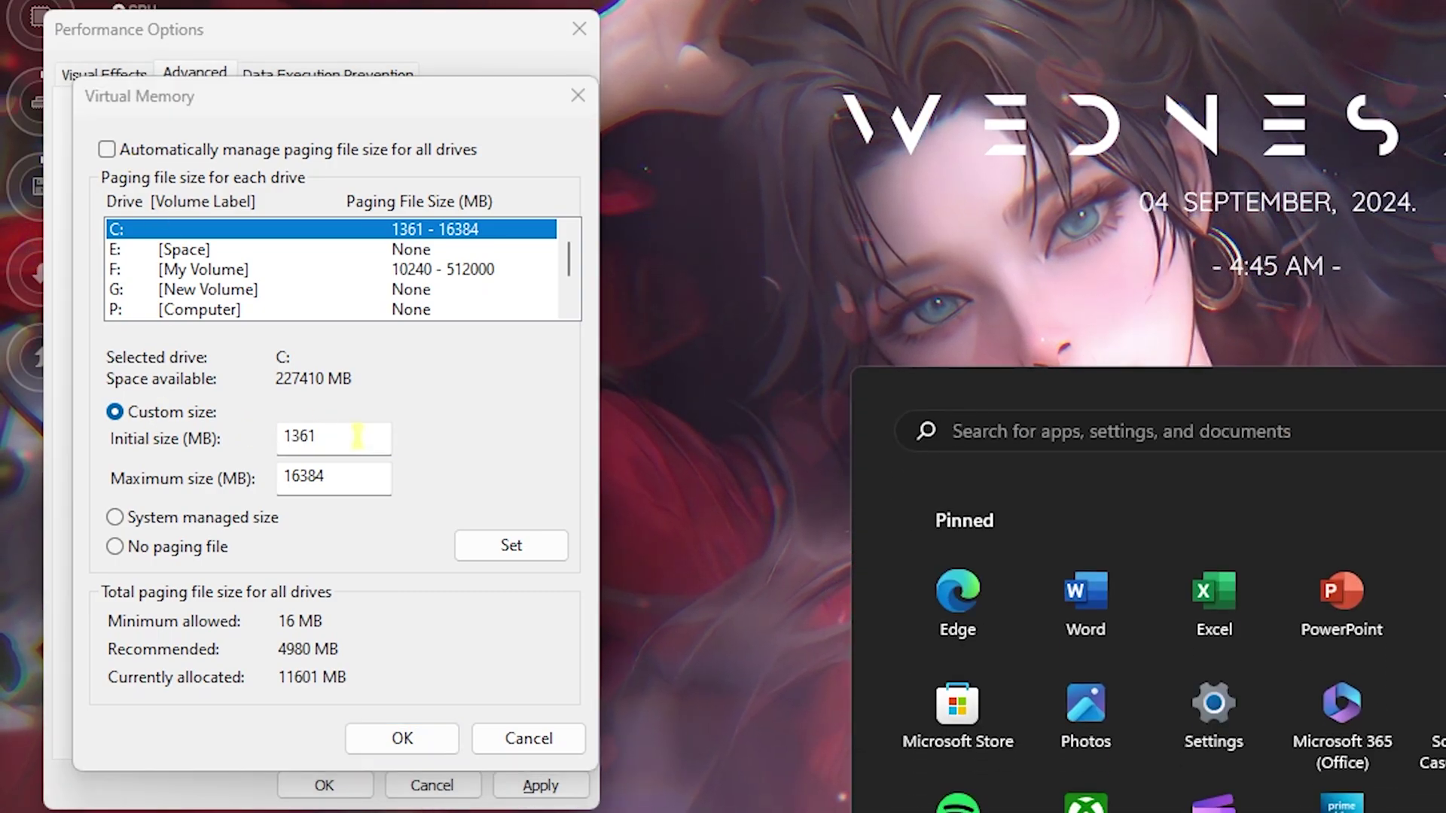
type("v")
key("BackSpace")
type("ca")
key("Return")
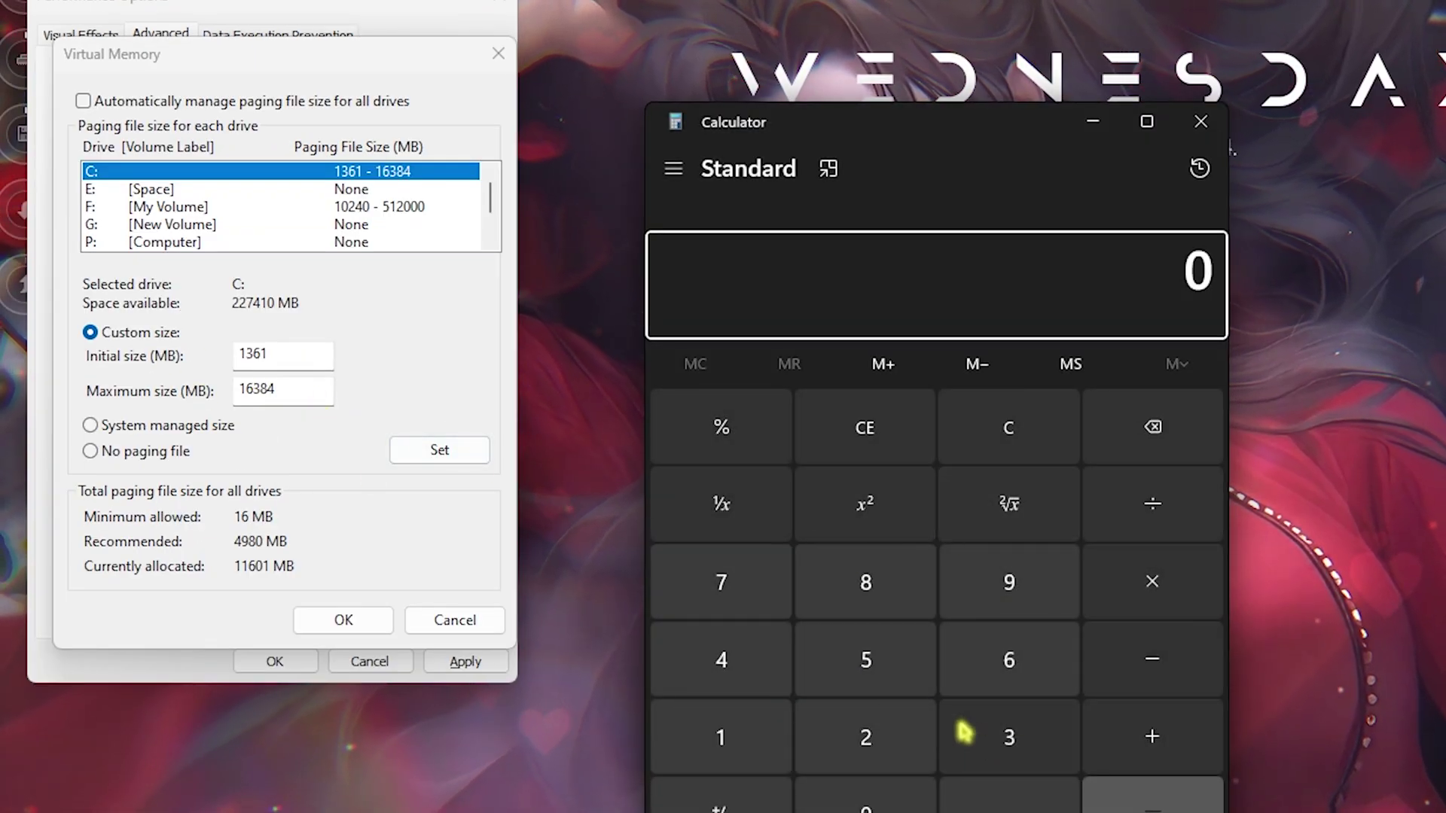
left_click(964, 736)
left_click(929, 717)
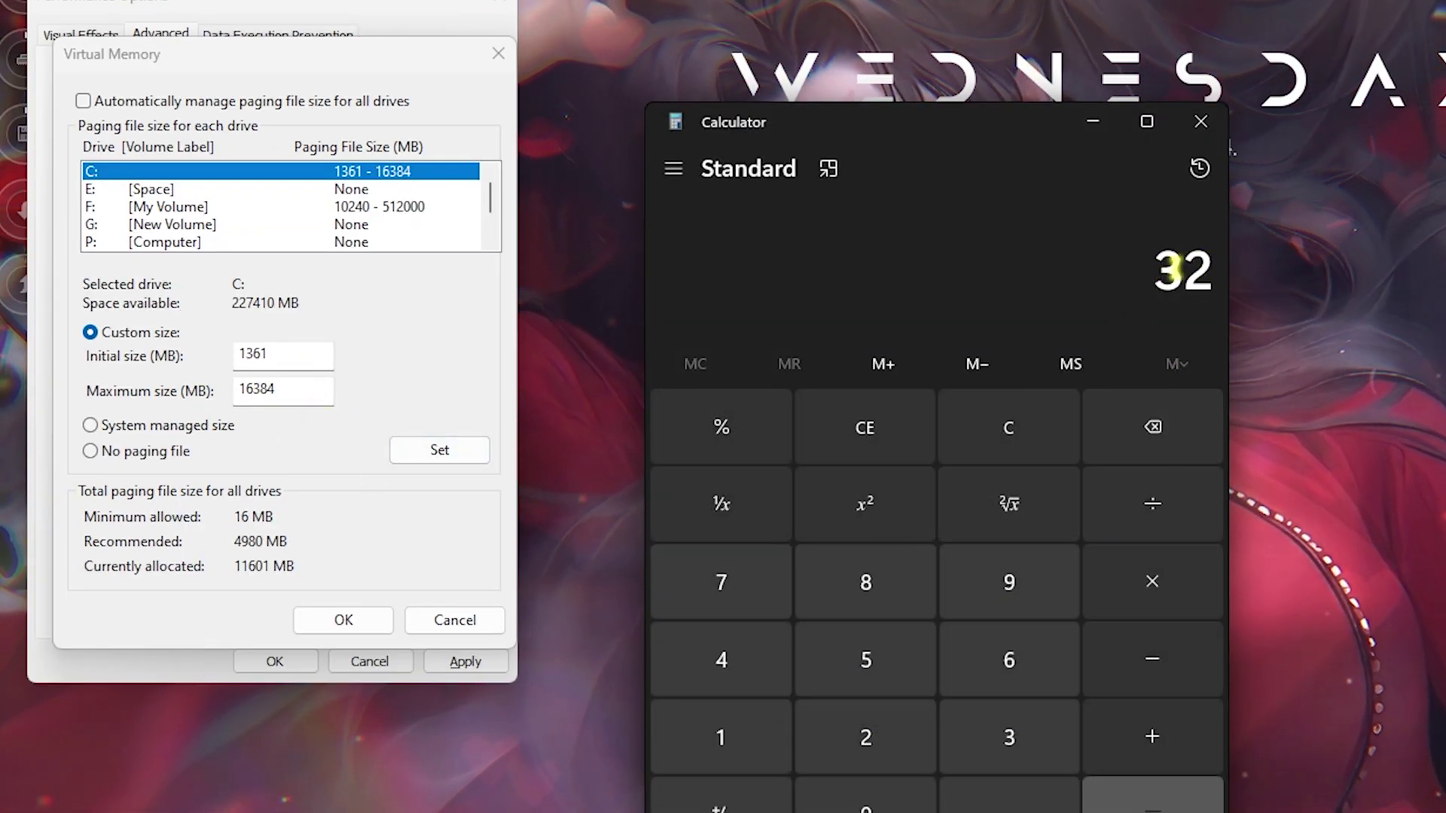
left_click(1153, 581)
left_click(762, 743)
left_click(866, 798)
left_click(866, 737)
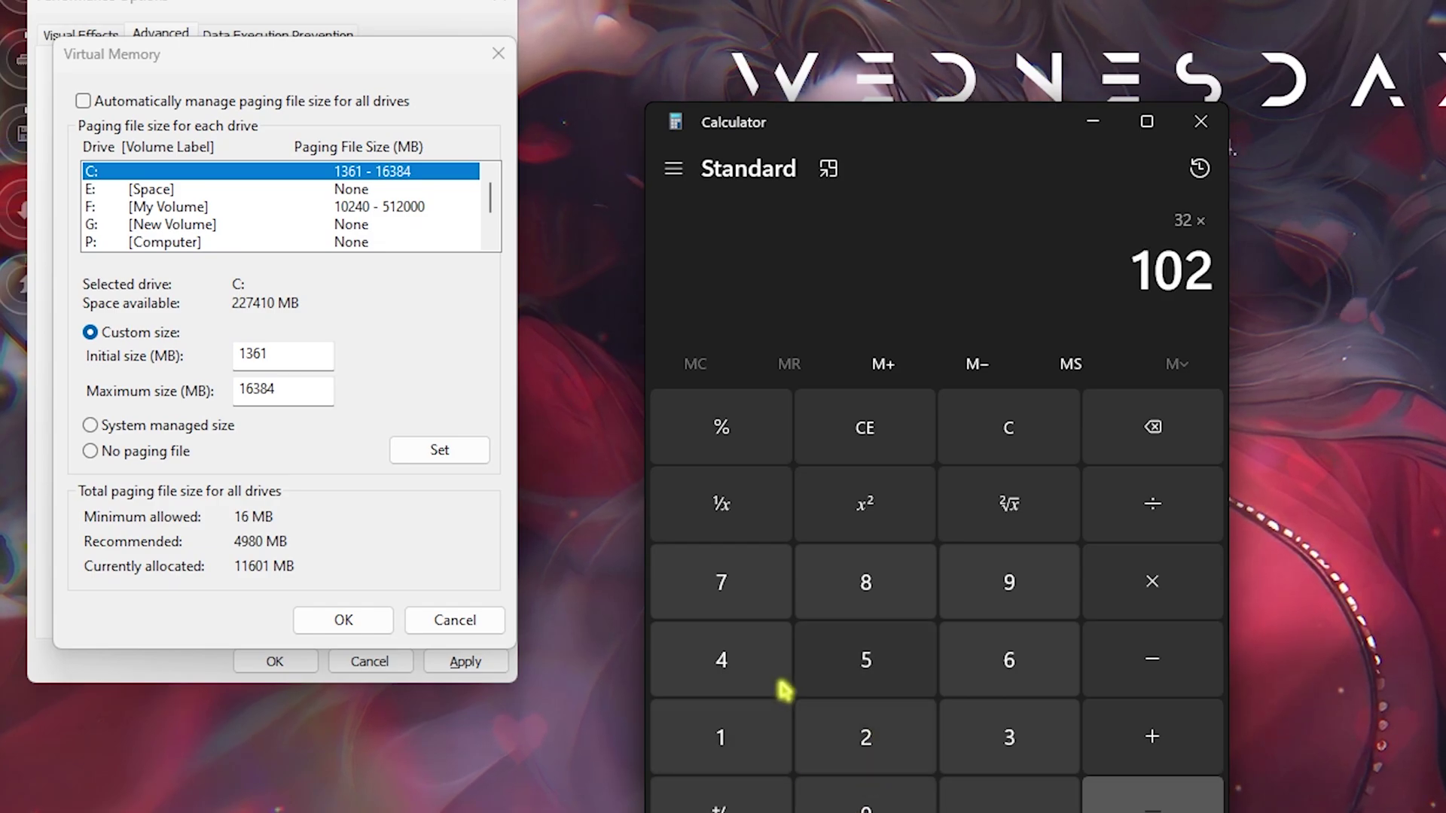
left_click(781, 687)
left_click(1156, 802)
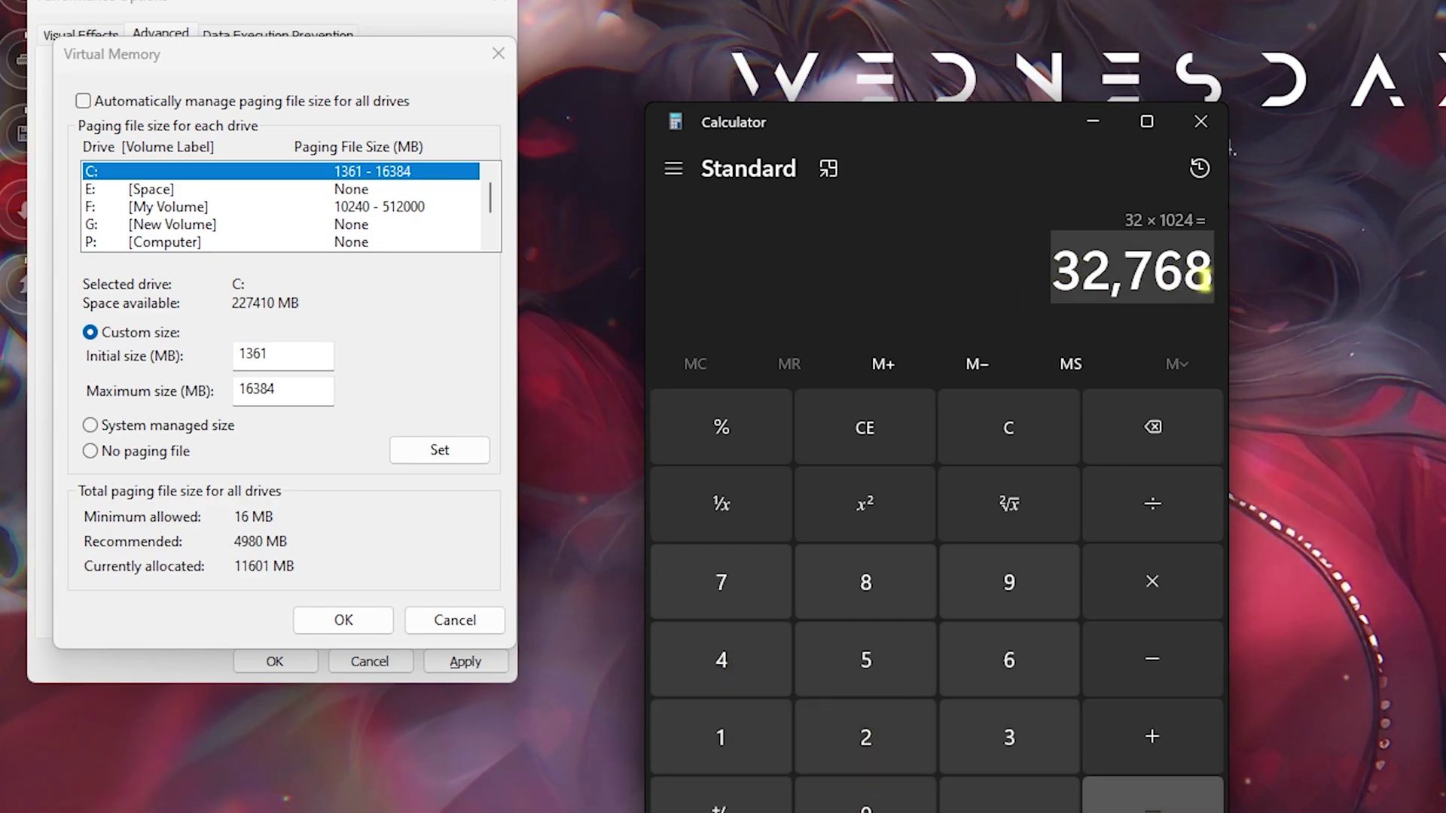
left_click(866, 737)
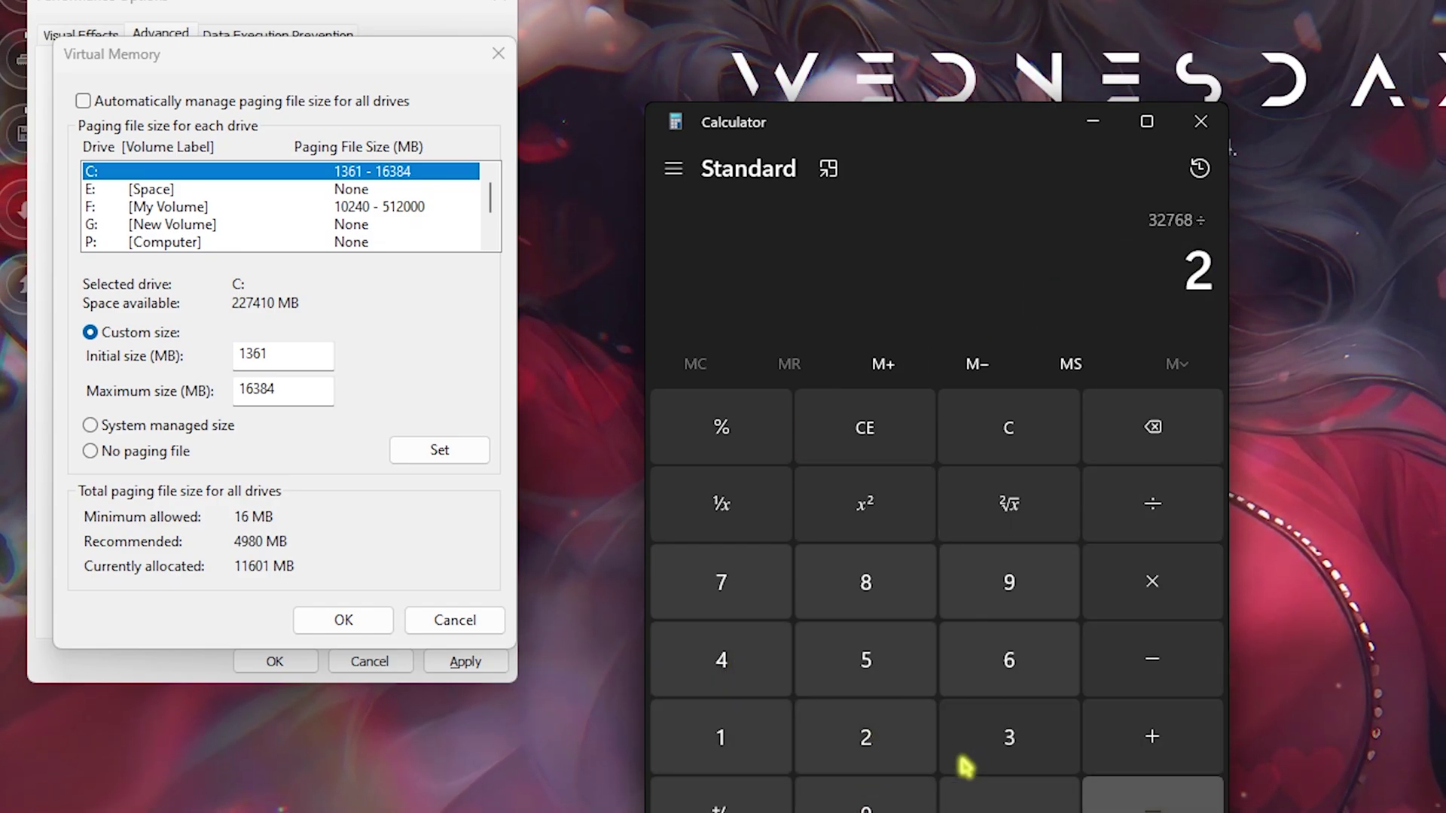
left_click(1153, 798)
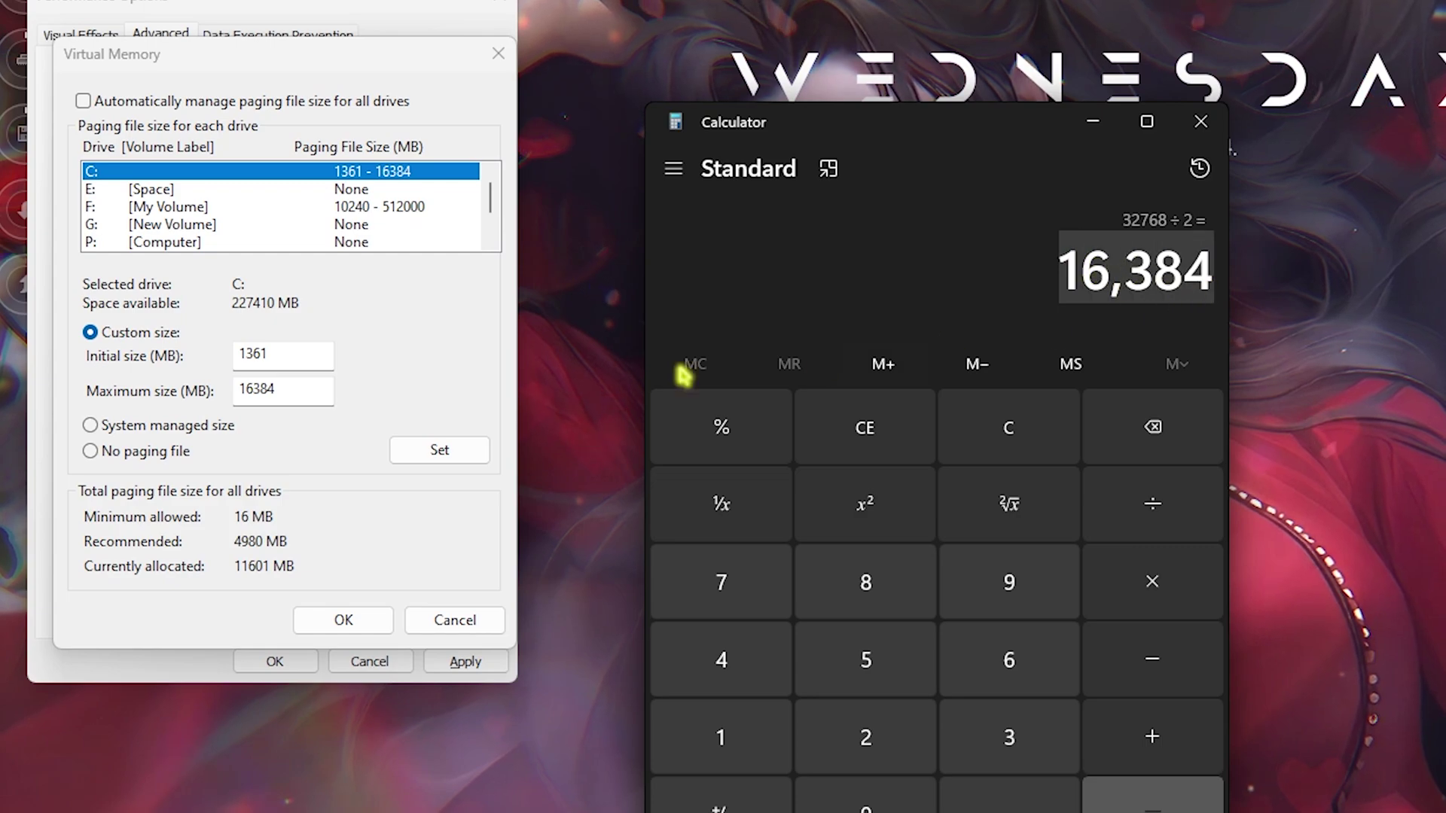
Set the C: paging file maximum to 16384 MB, close Calculator, and confirm the settings.
left_click(322, 389)
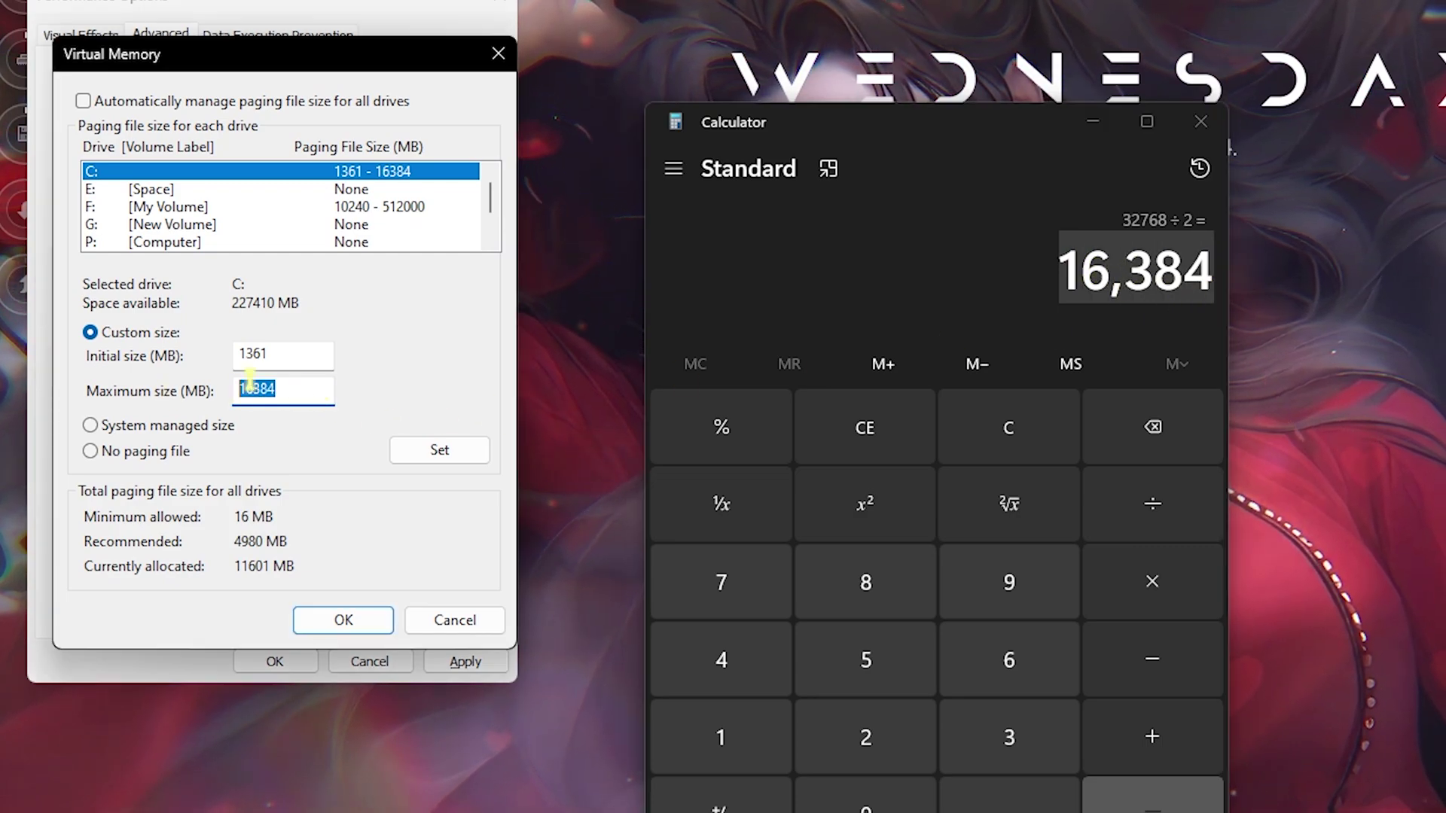
left_click(1201, 121)
left_click(433, 449)
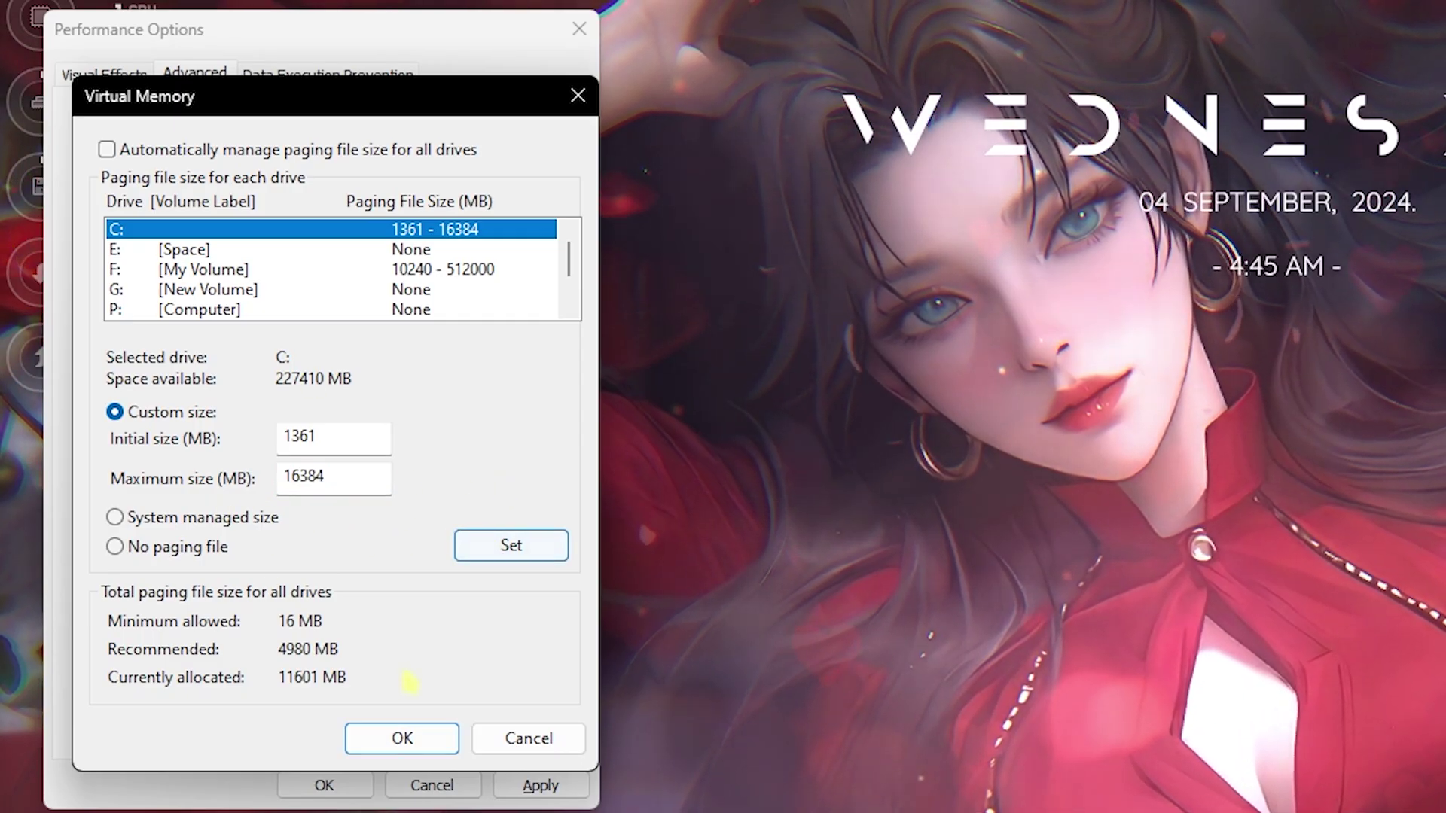
left_click(403, 738)
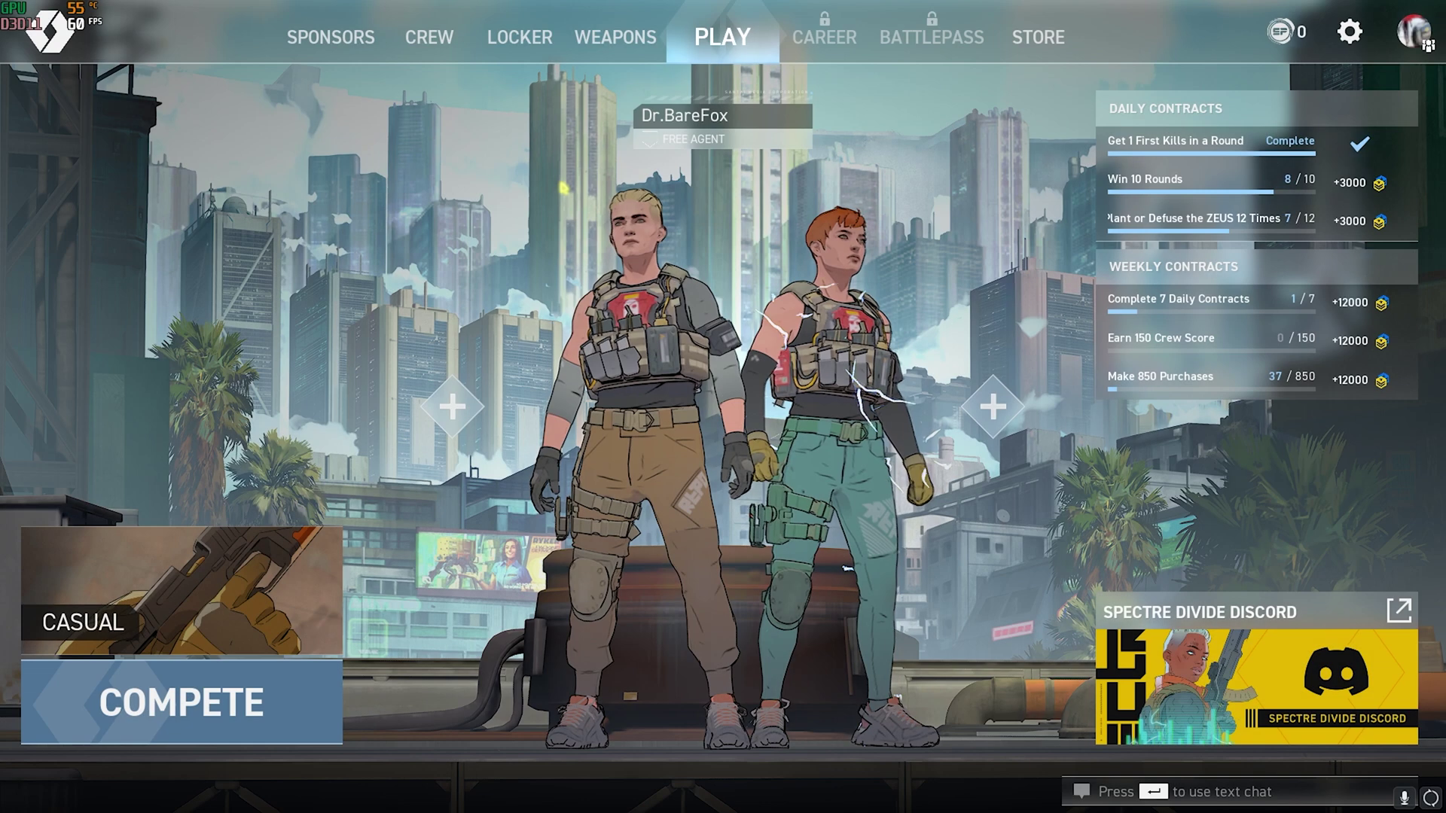
In Spectre Divide's graphics settings, turn Frame Rate Limit off and review the remaining options.
left_click(1352, 36)
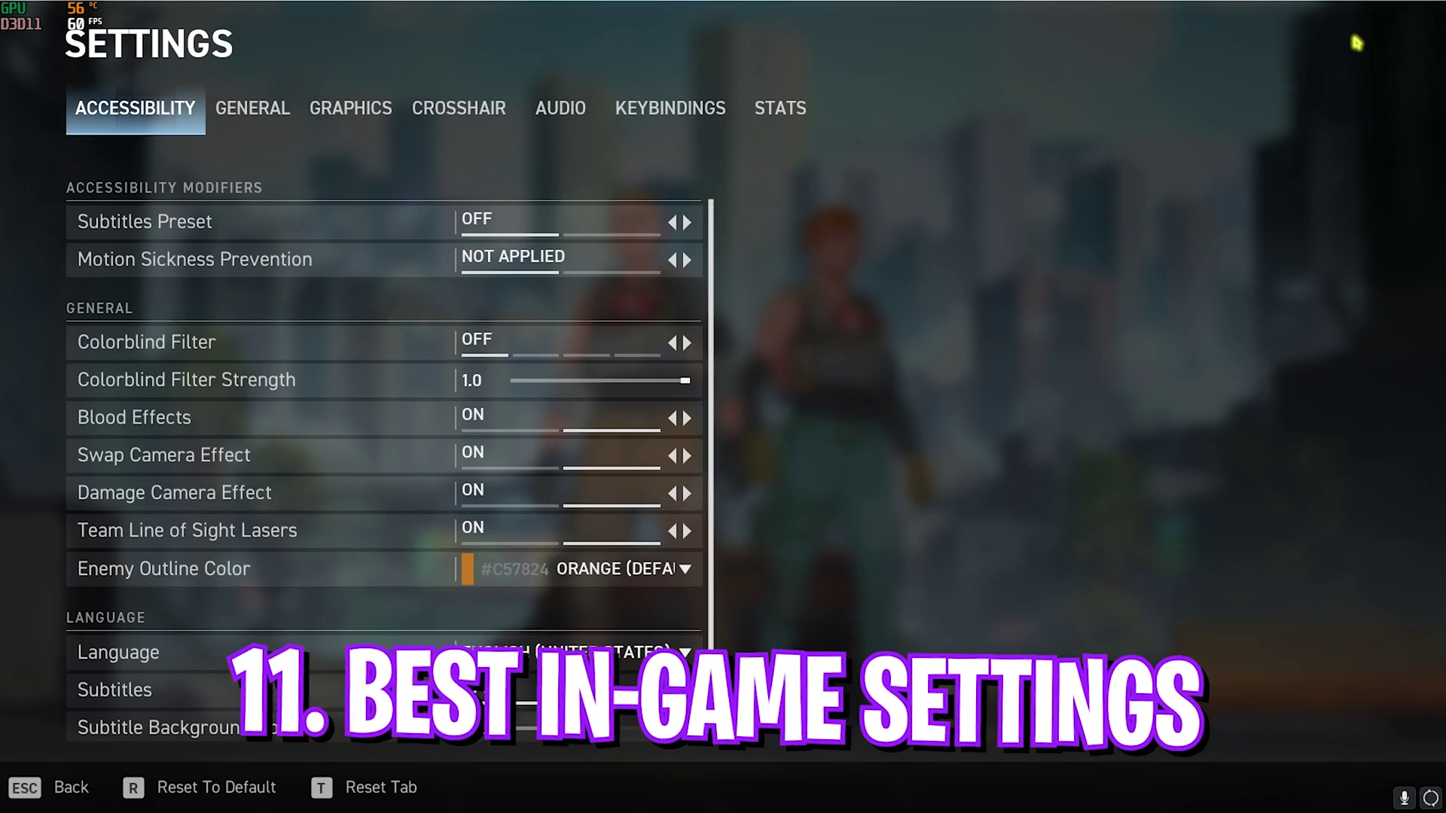
left_click(354, 119)
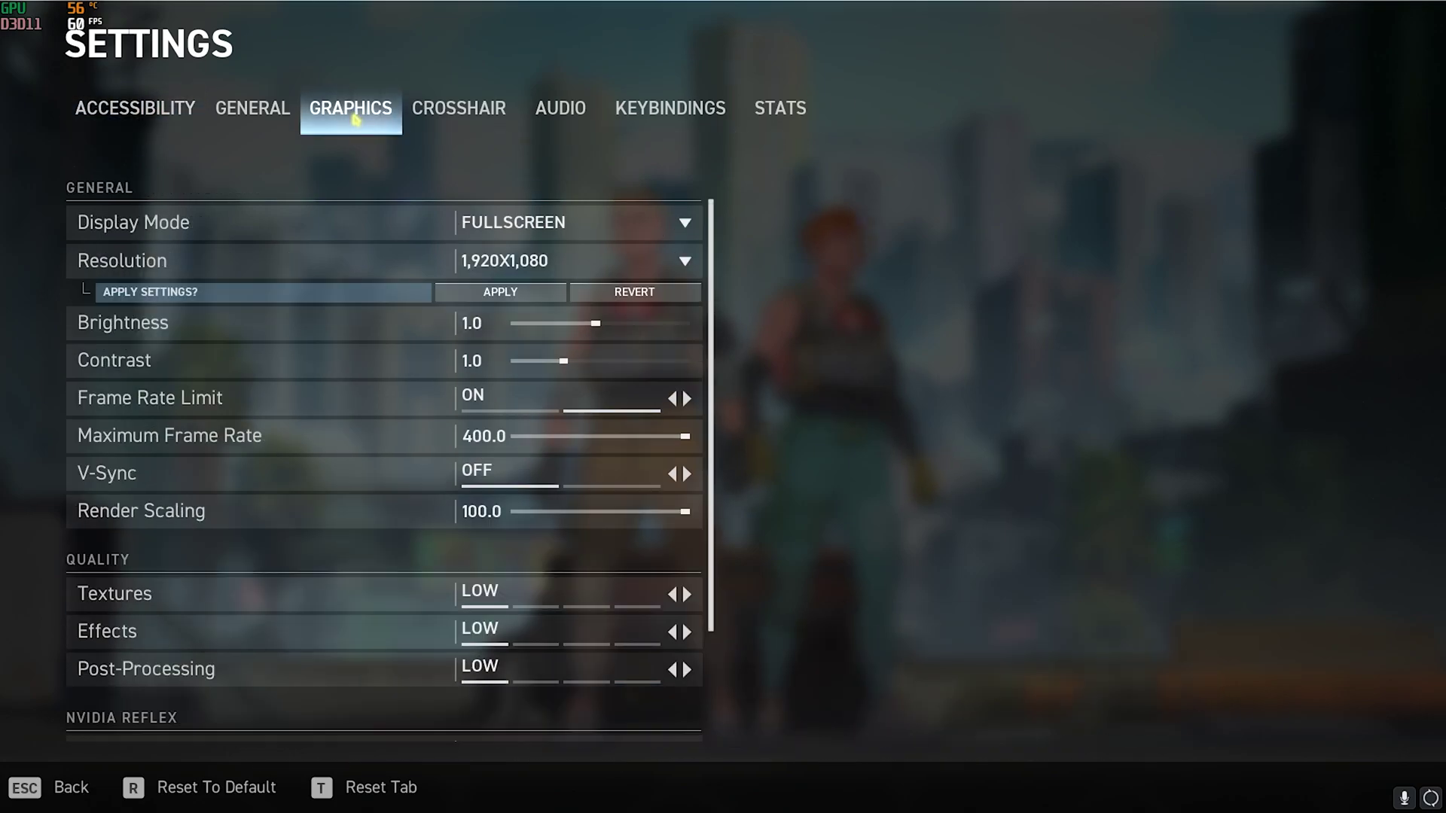
mouse_move(192, 226)
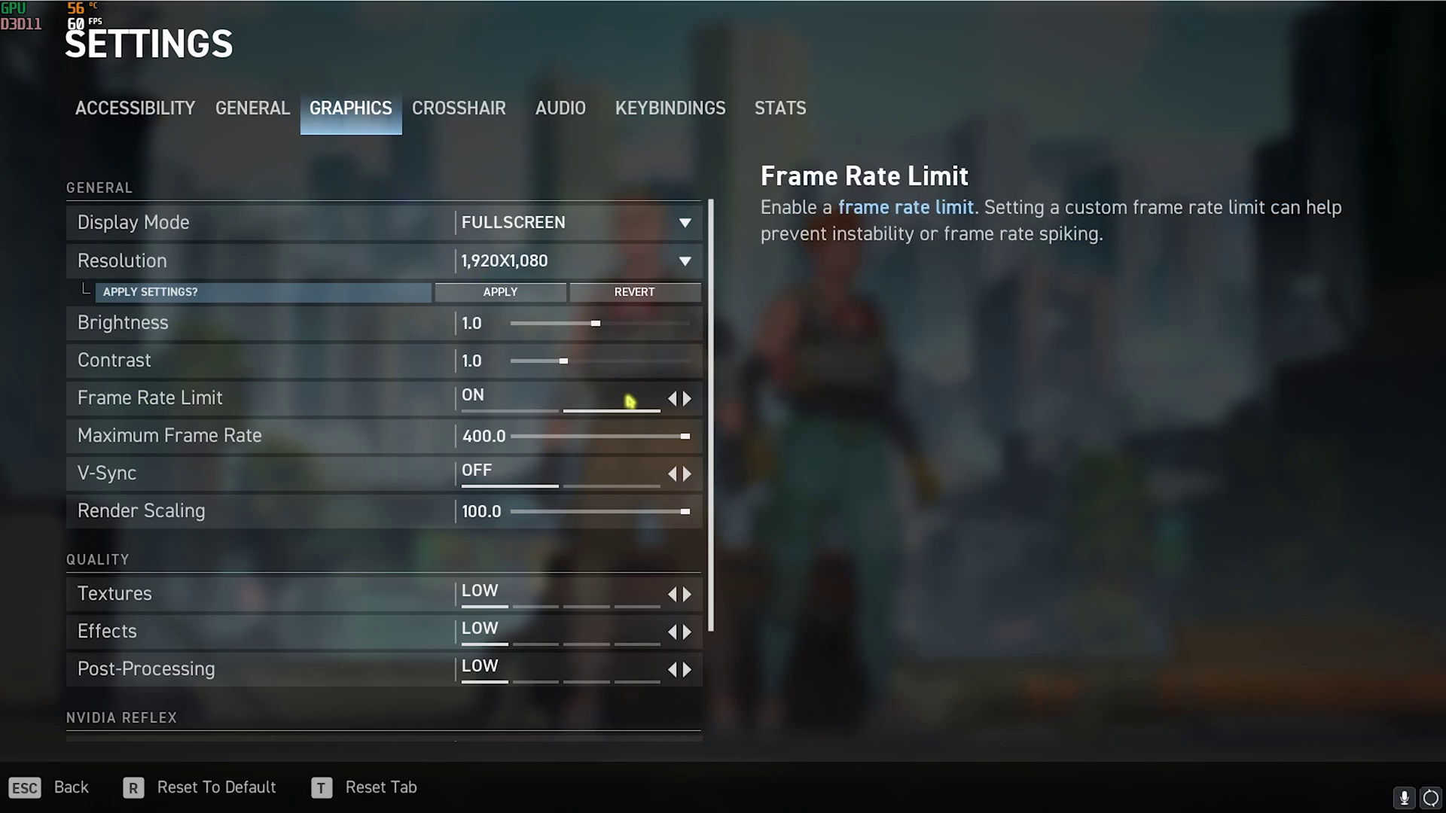
left_click(672, 398)
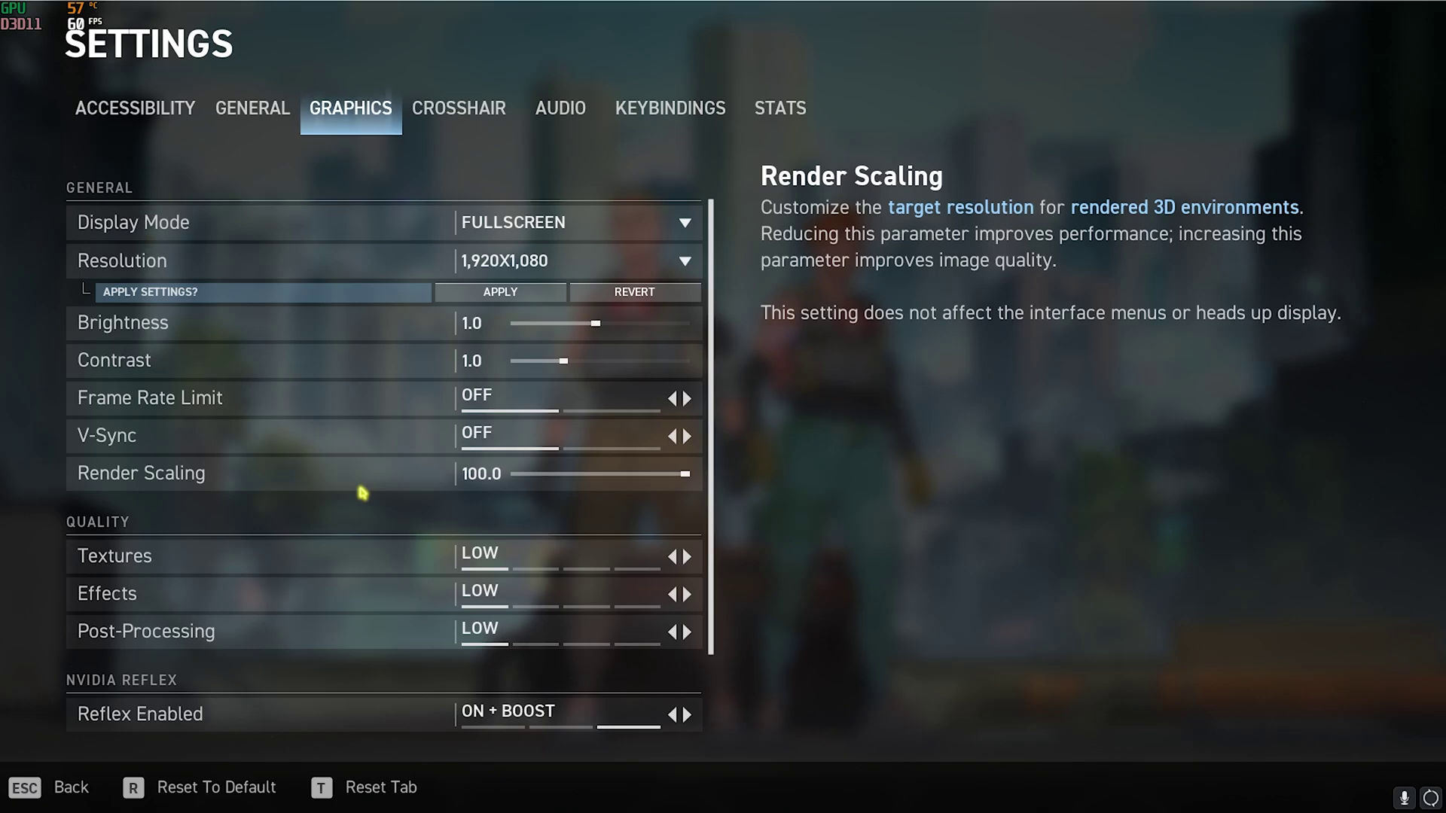
scroll(363, 492, "down", 3)
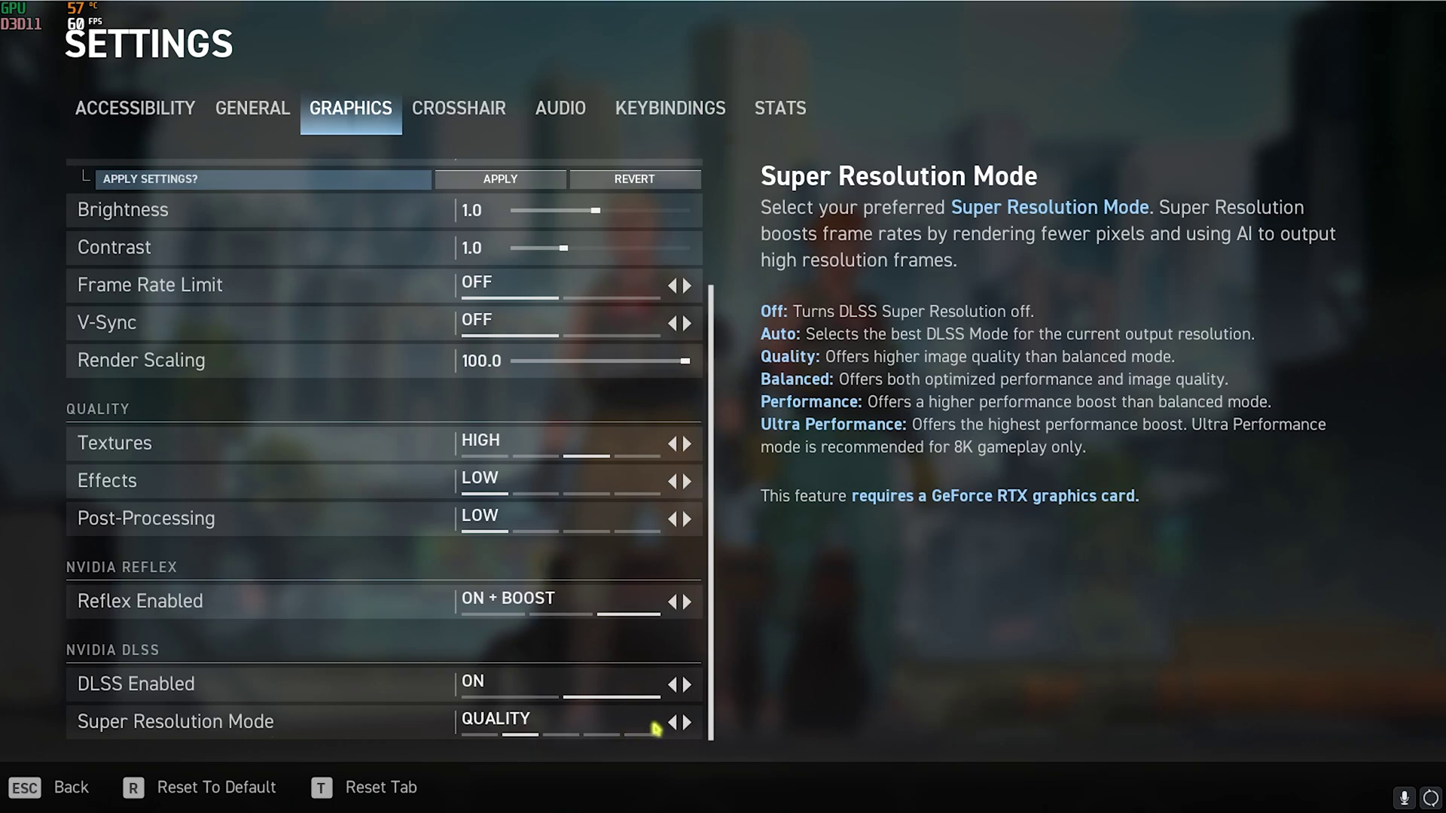
scroll(132, 426, "up", 2)
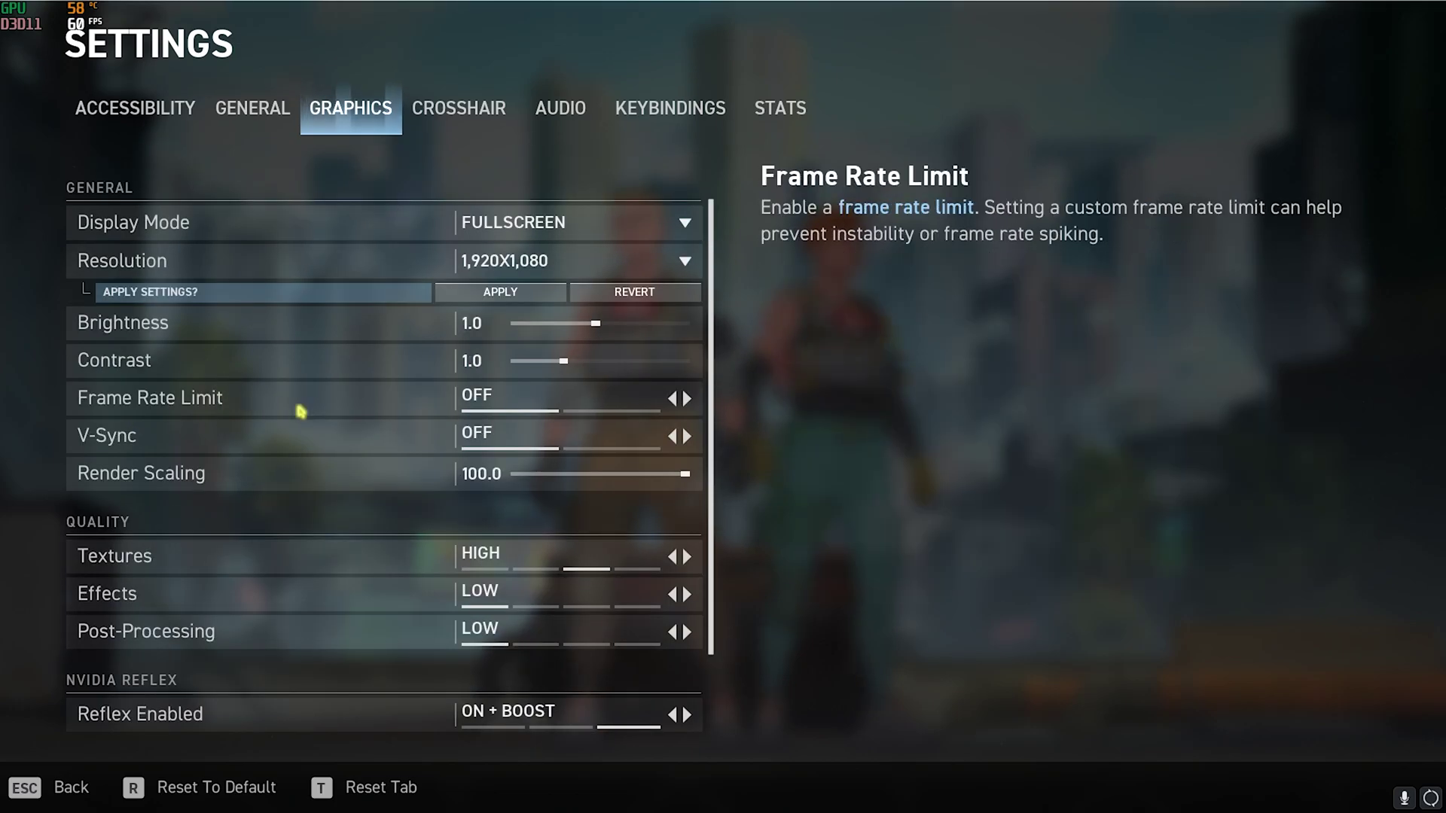
scroll(301, 411, "down", 2)
scroll(284, 436, "up", 2)
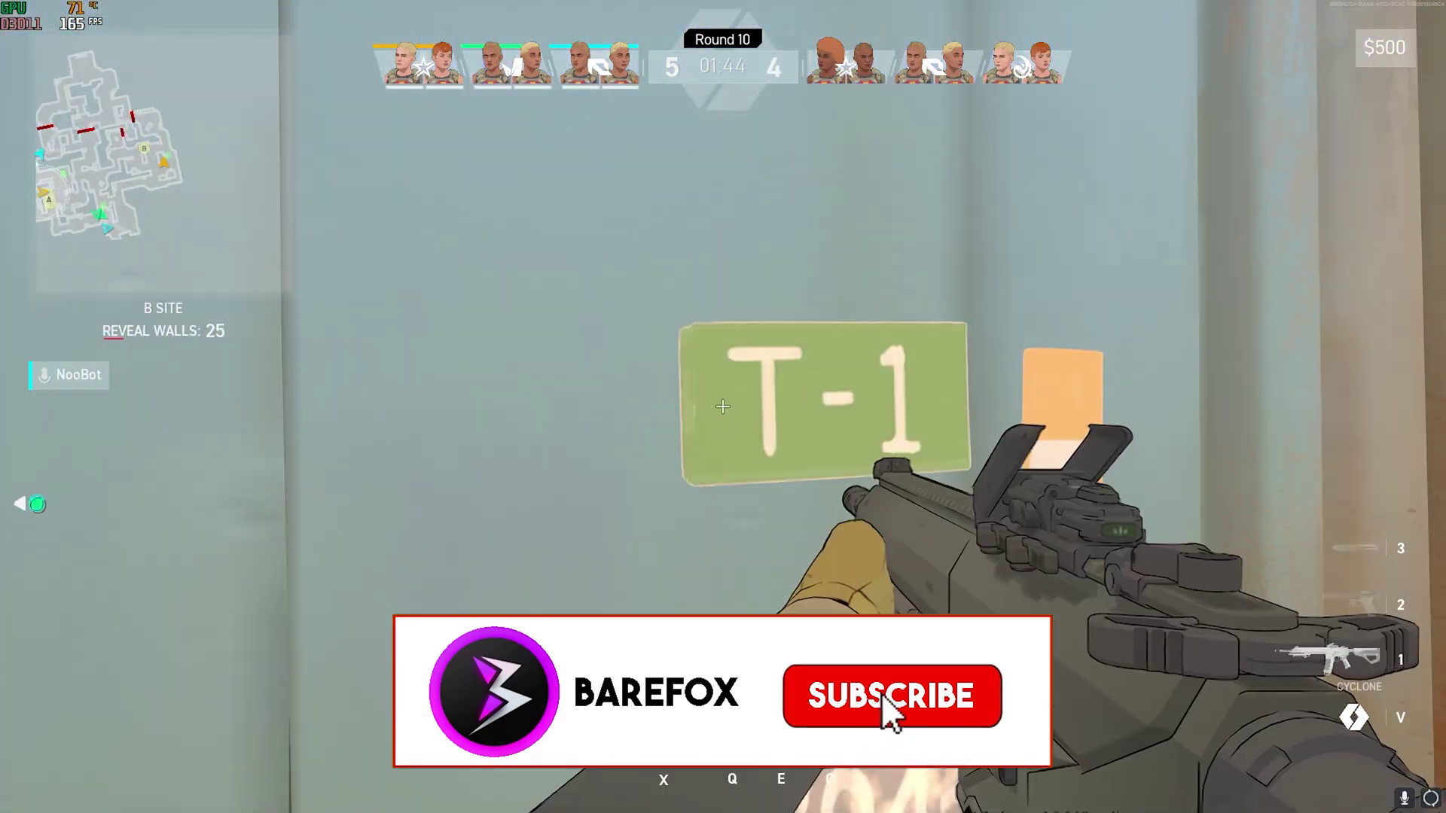
Push through the cargo corridor, aim down sights toward B site, and kill an enemy.
key("w")
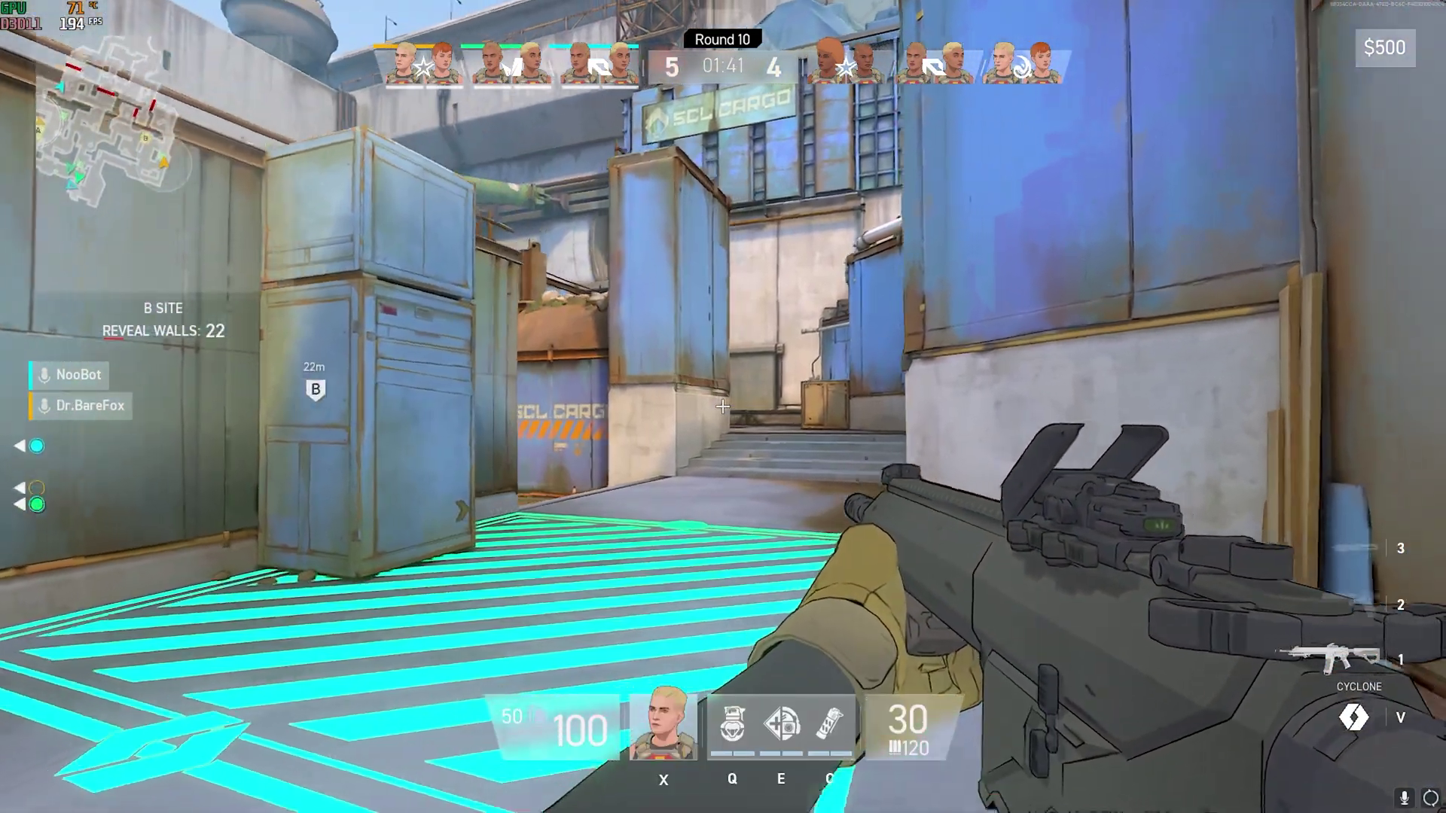
right_click(723, 407)
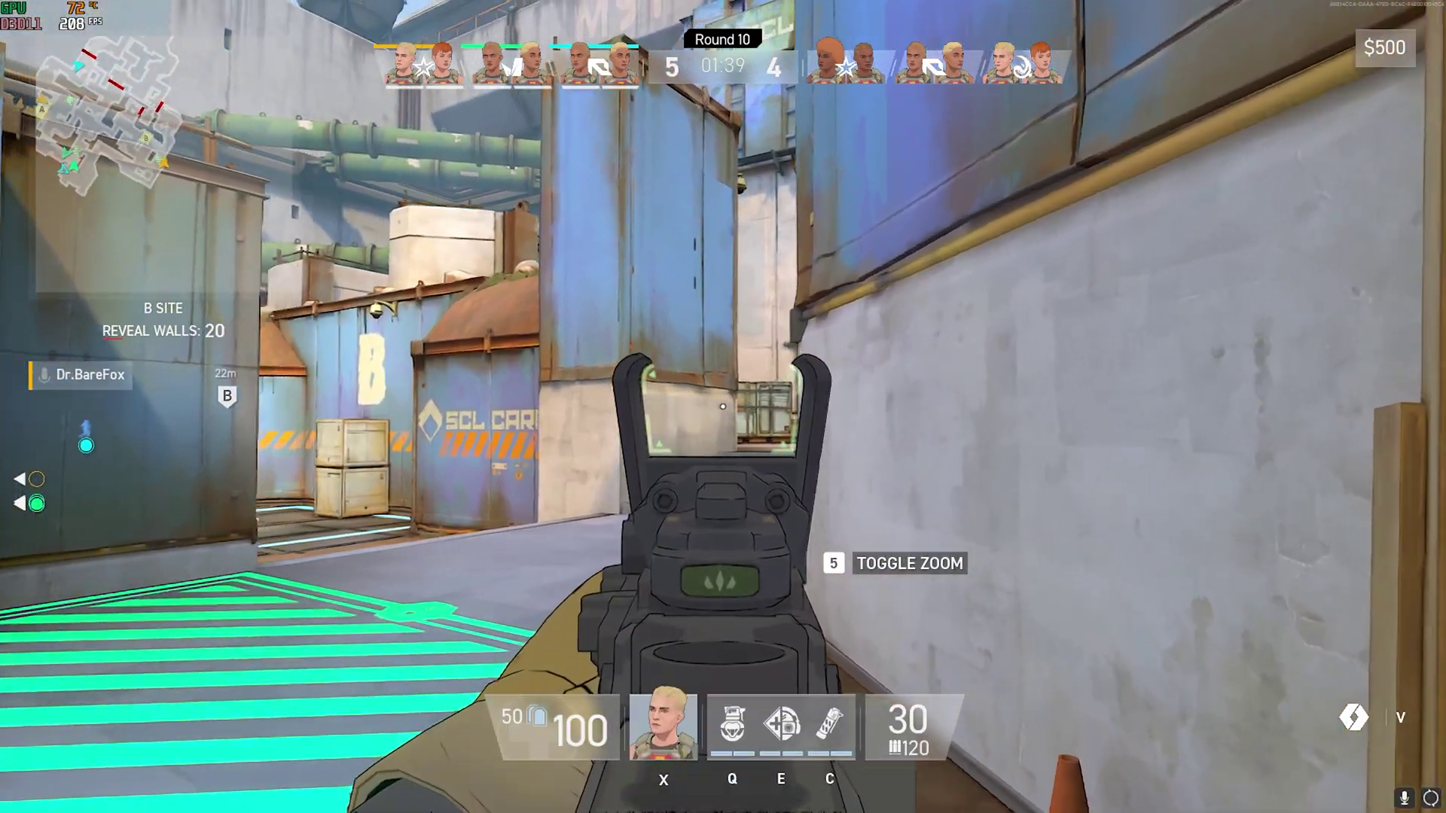
right_click(723, 407)
right_click(723, 406)
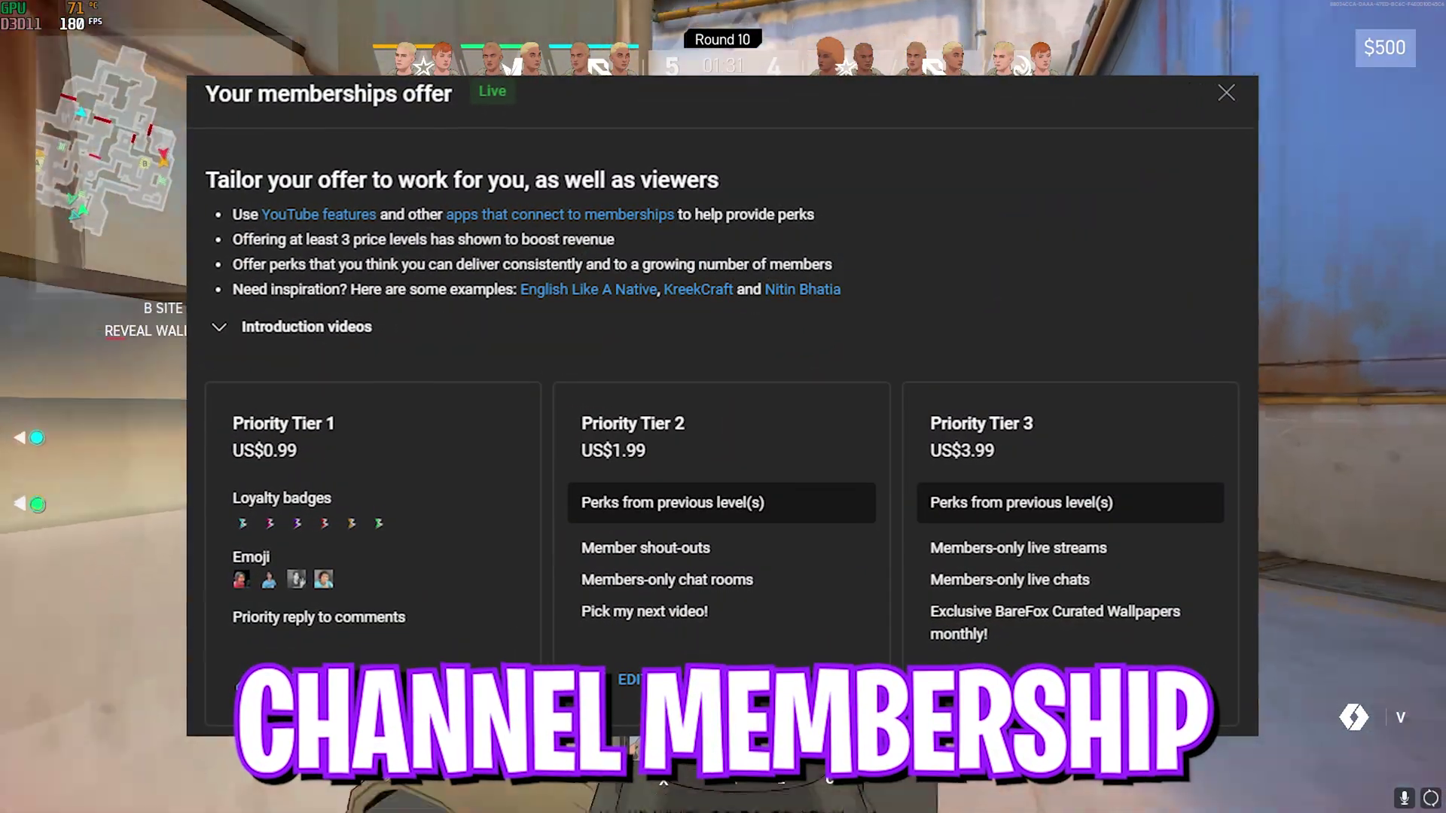
left_click(723, 407)
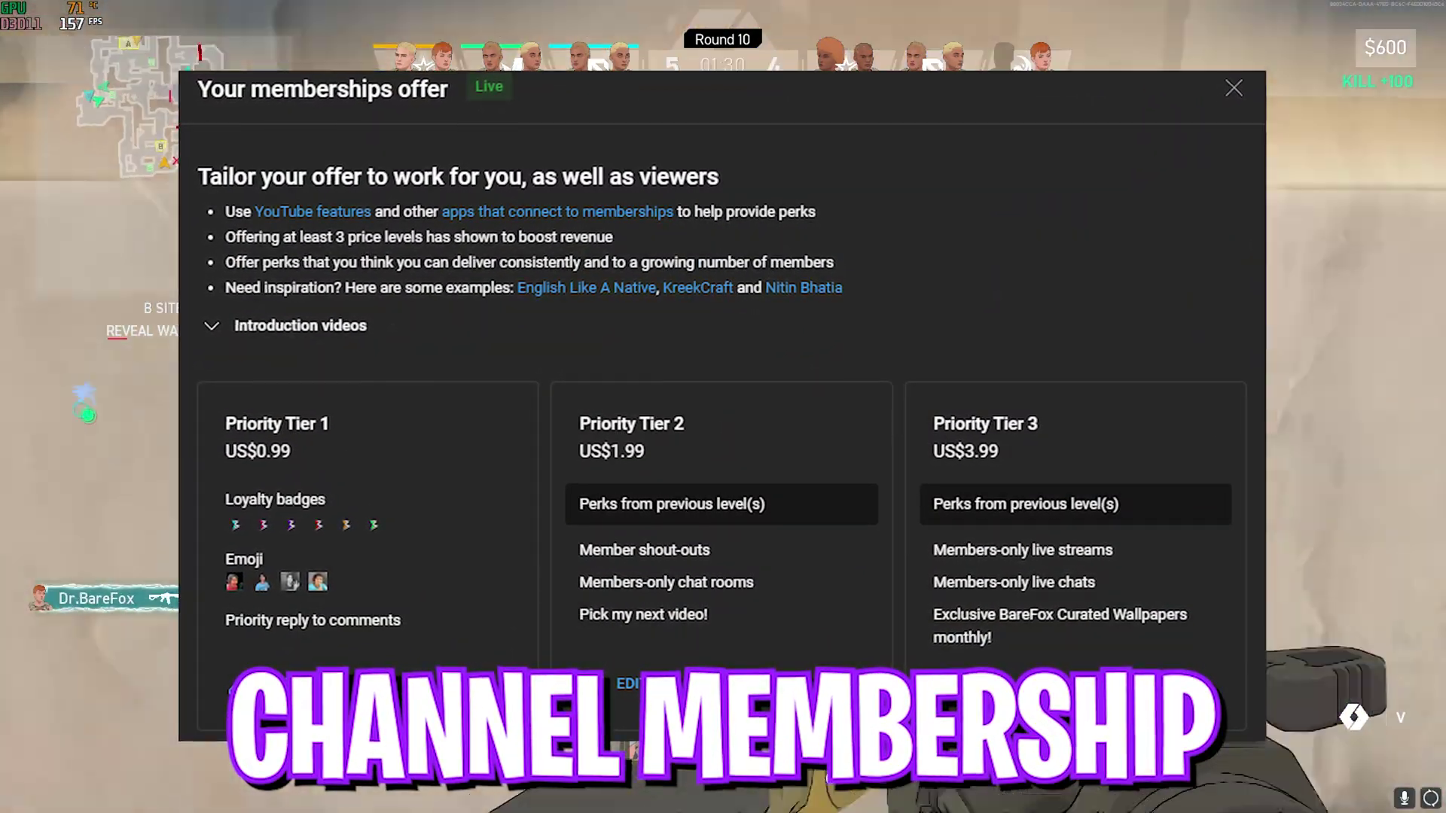